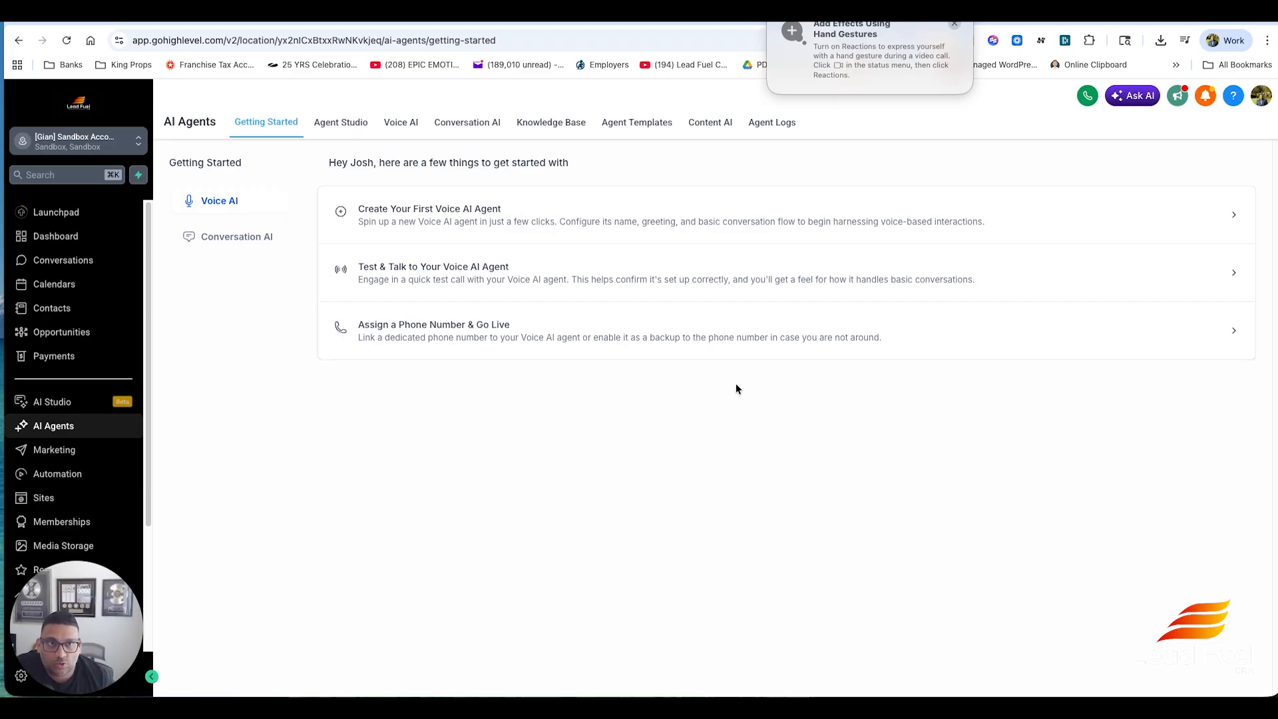
# - Open the Conversation AI agents list
pyautogui.click(953, 27)
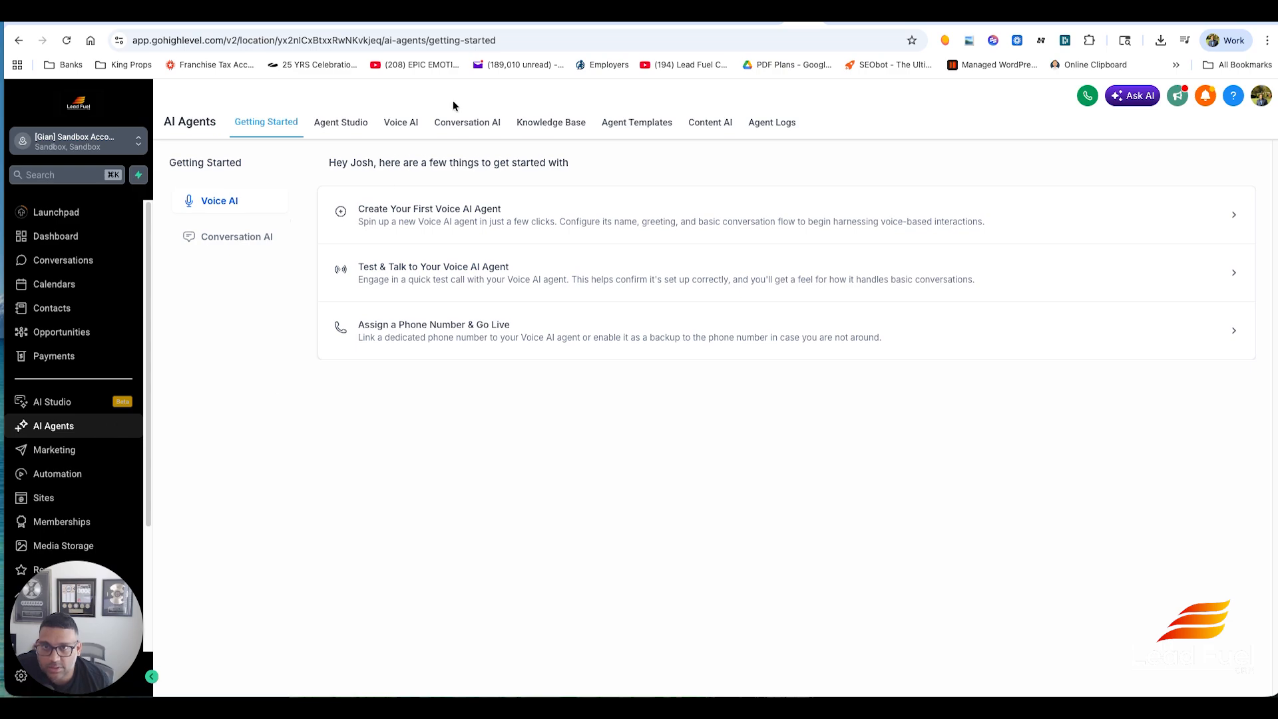
pyautogui.click(466, 129)
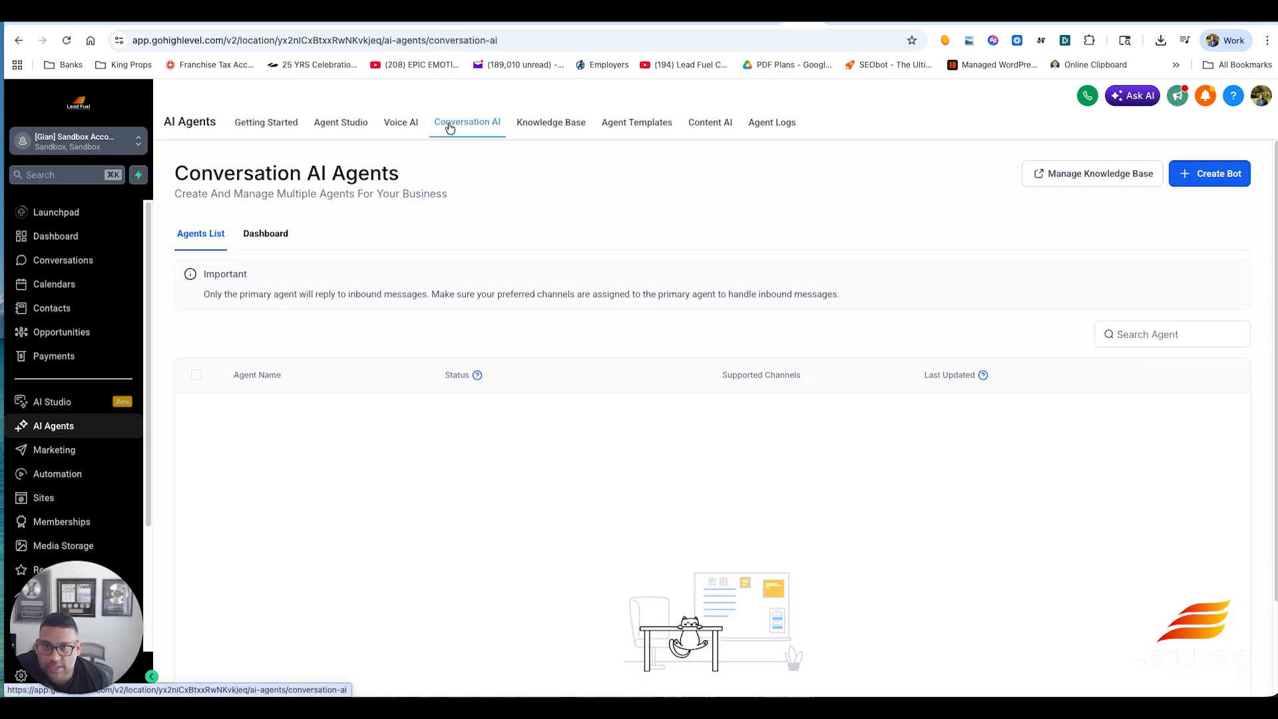
pyautogui.moveTo(201, 193); pyautogui.dragTo(485, 208)
pyautogui.click(483, 209)
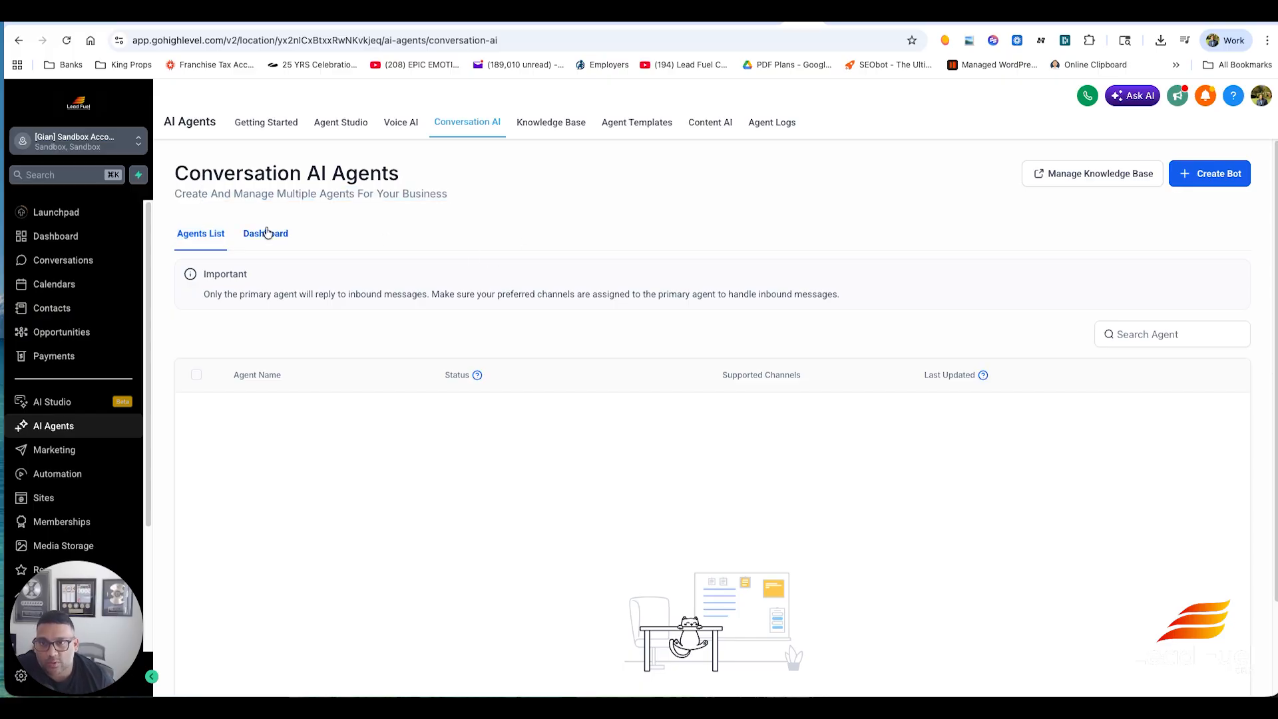
# - Start a new bot with the Guided Form Setup and continue with the General Q&A bot type
pyautogui.click(1225, 180)
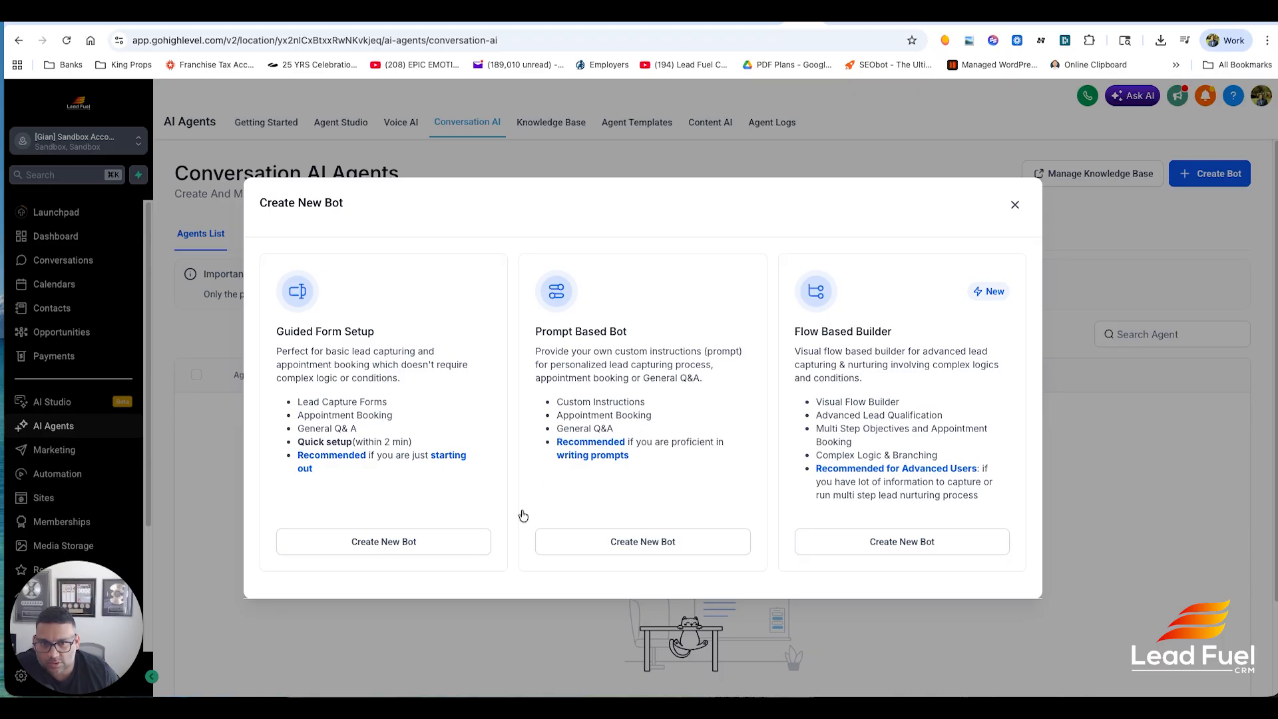
pyautogui.click(404, 543)
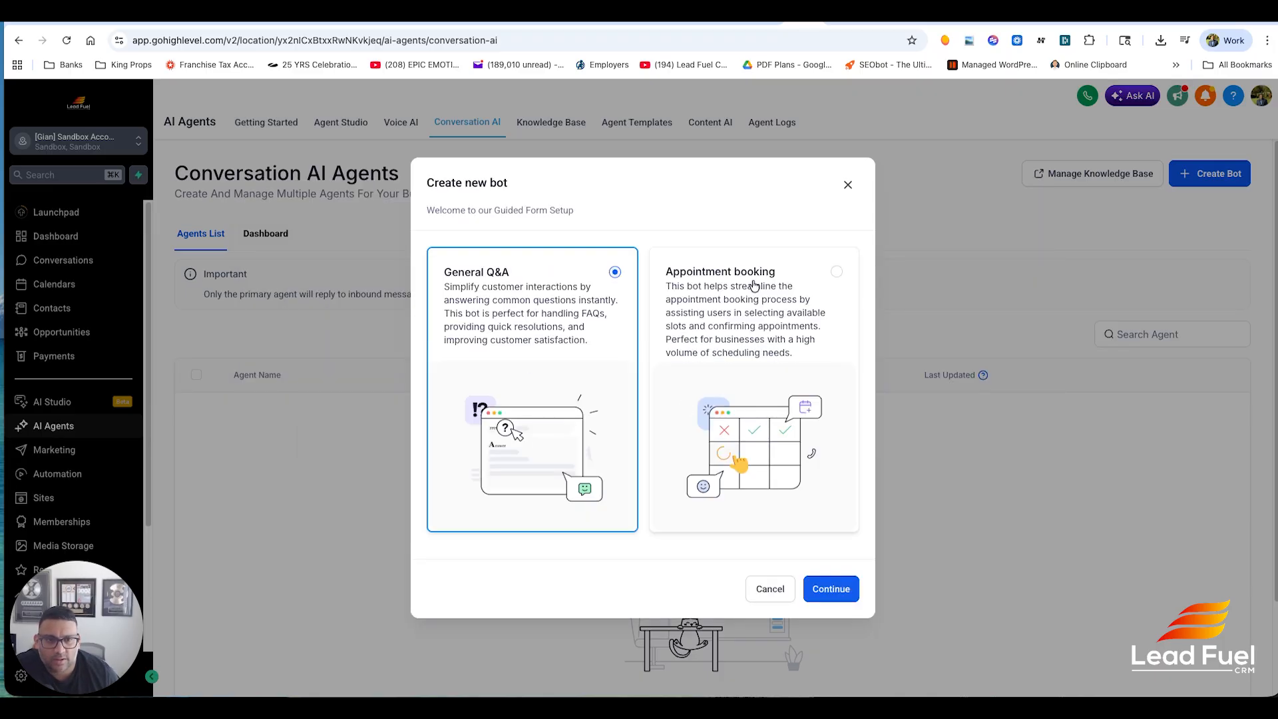
pyautogui.click(725, 320)
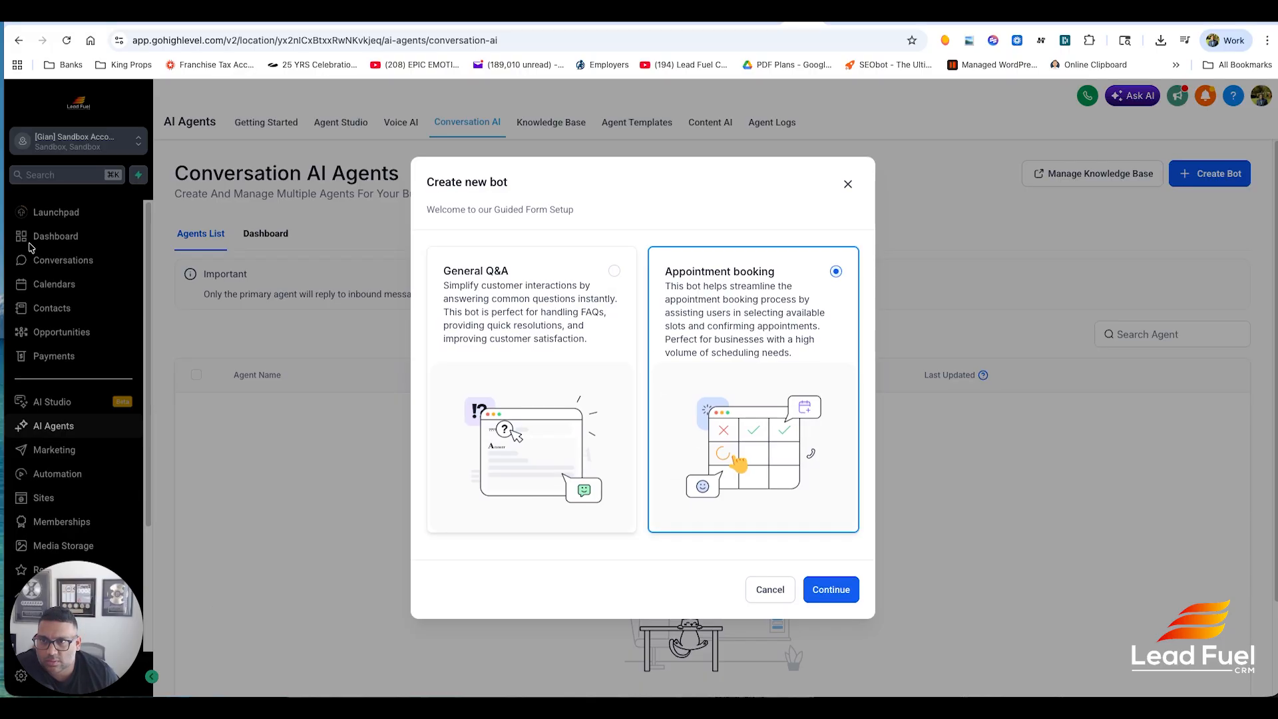
pyautogui.press('Left')
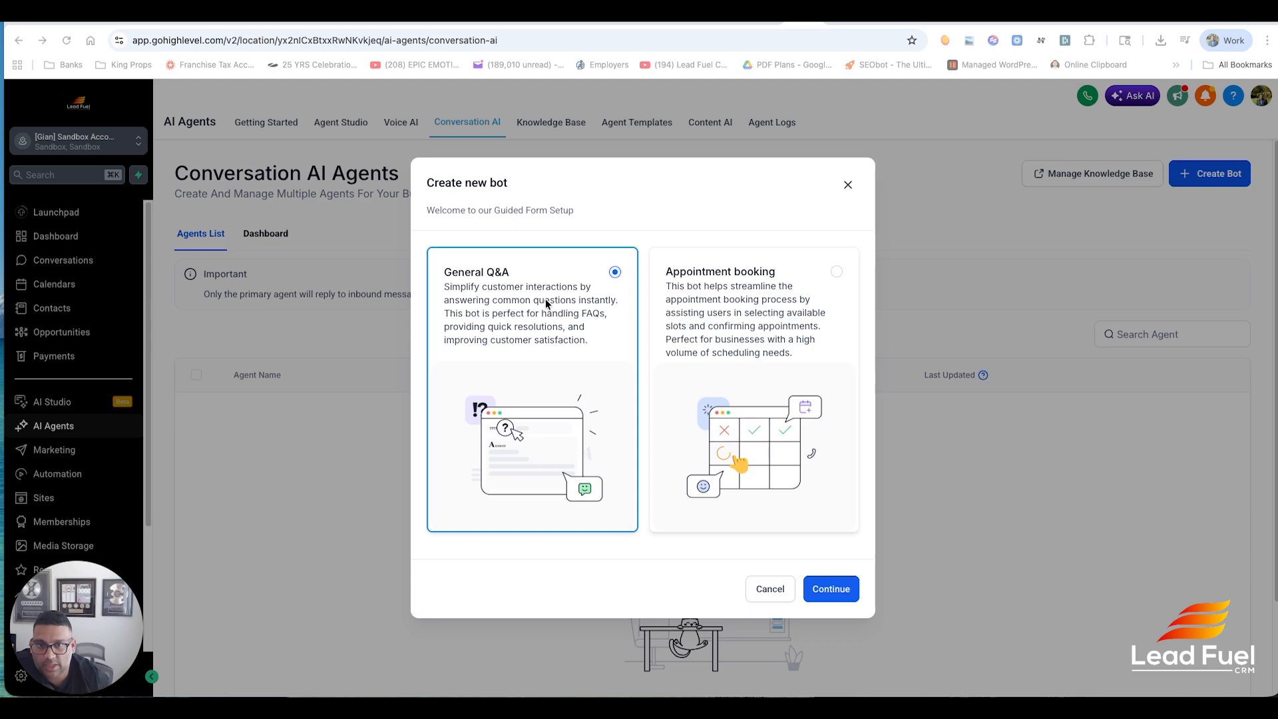
pyautogui.click(831, 589)
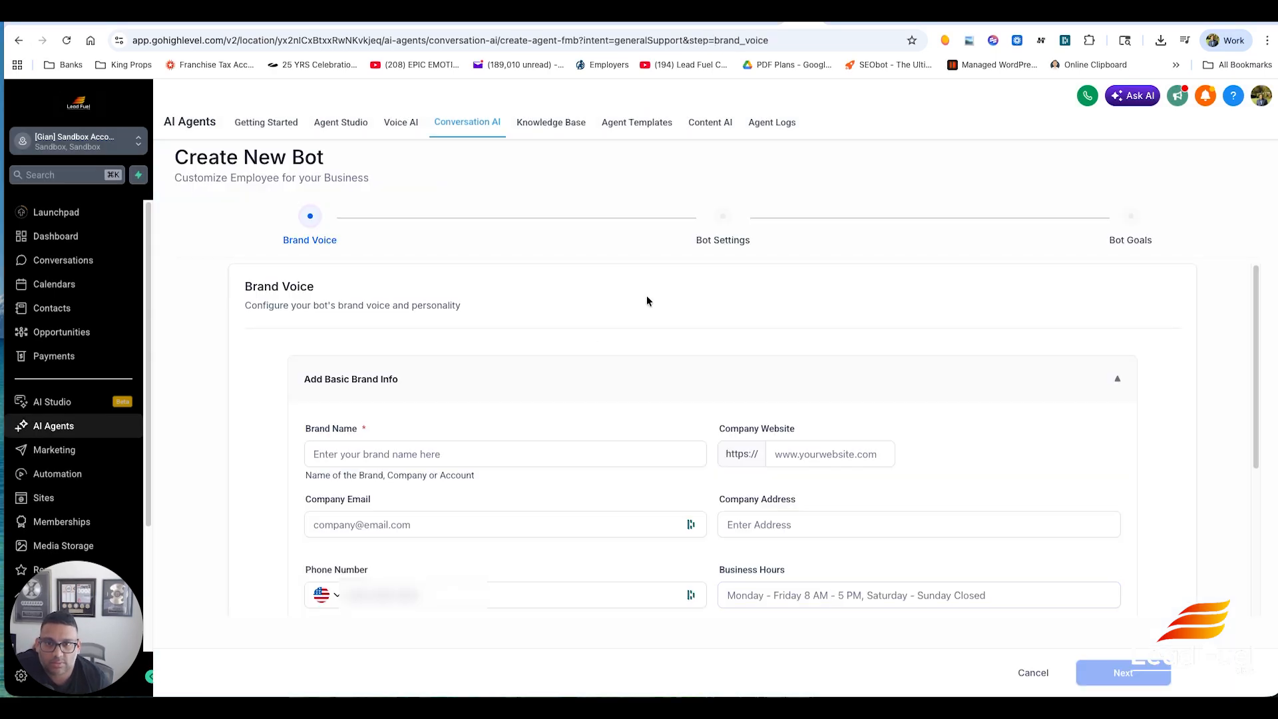
# - Enter 'Josh plumbing' as the brand name
pyautogui.scroll(-4, 637, 305)
pyautogui.scroll(3, 636, 304)
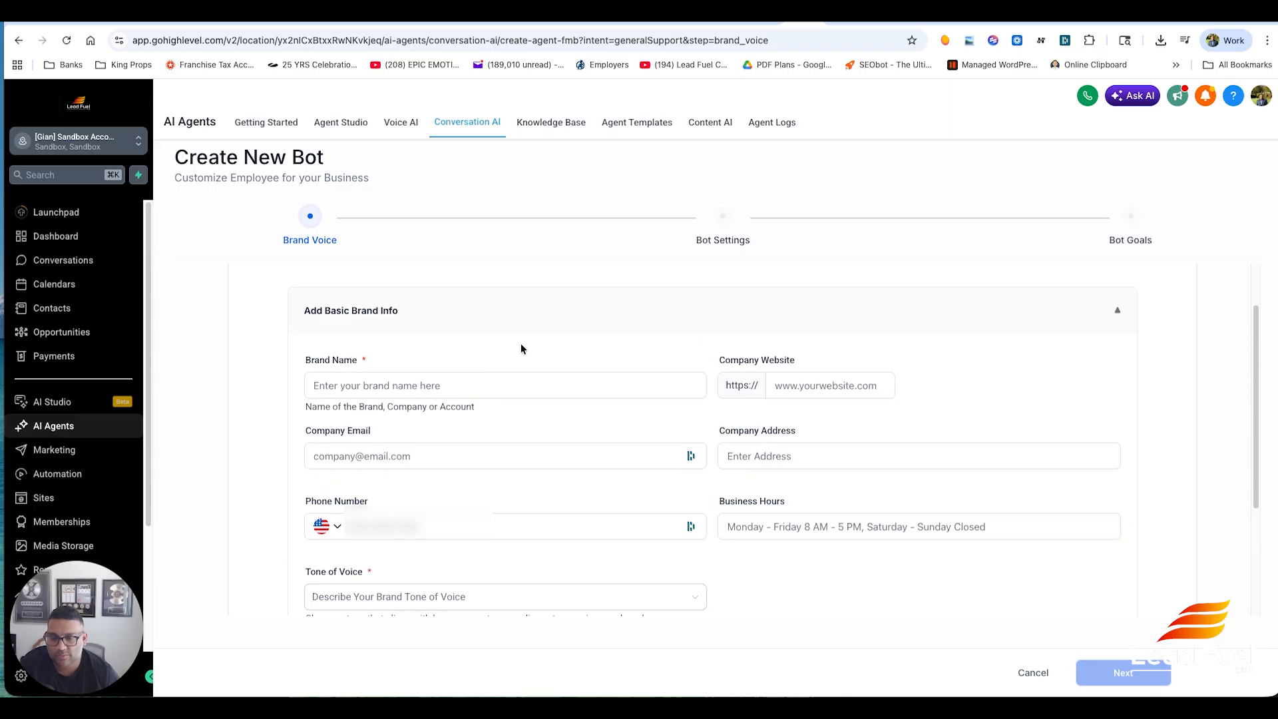
pyautogui.click(491, 392)
pyautogui.write('J')
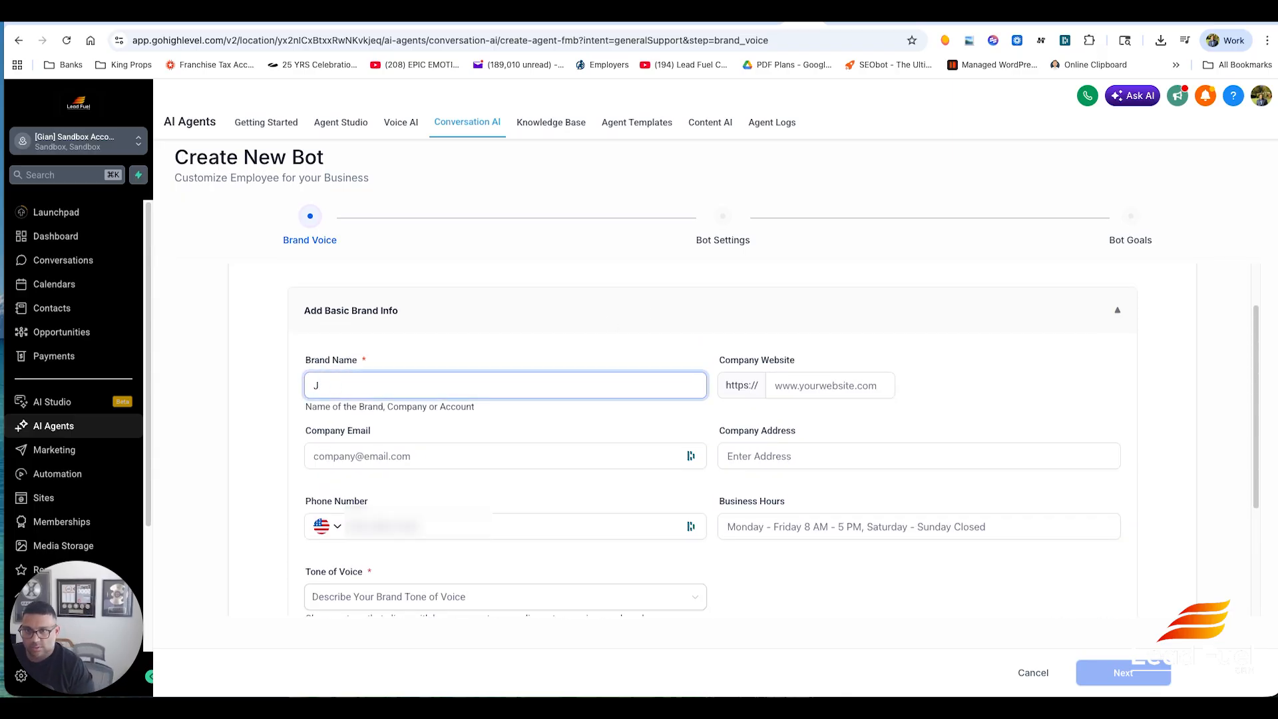
pyautogui.write('Osh plumbing')
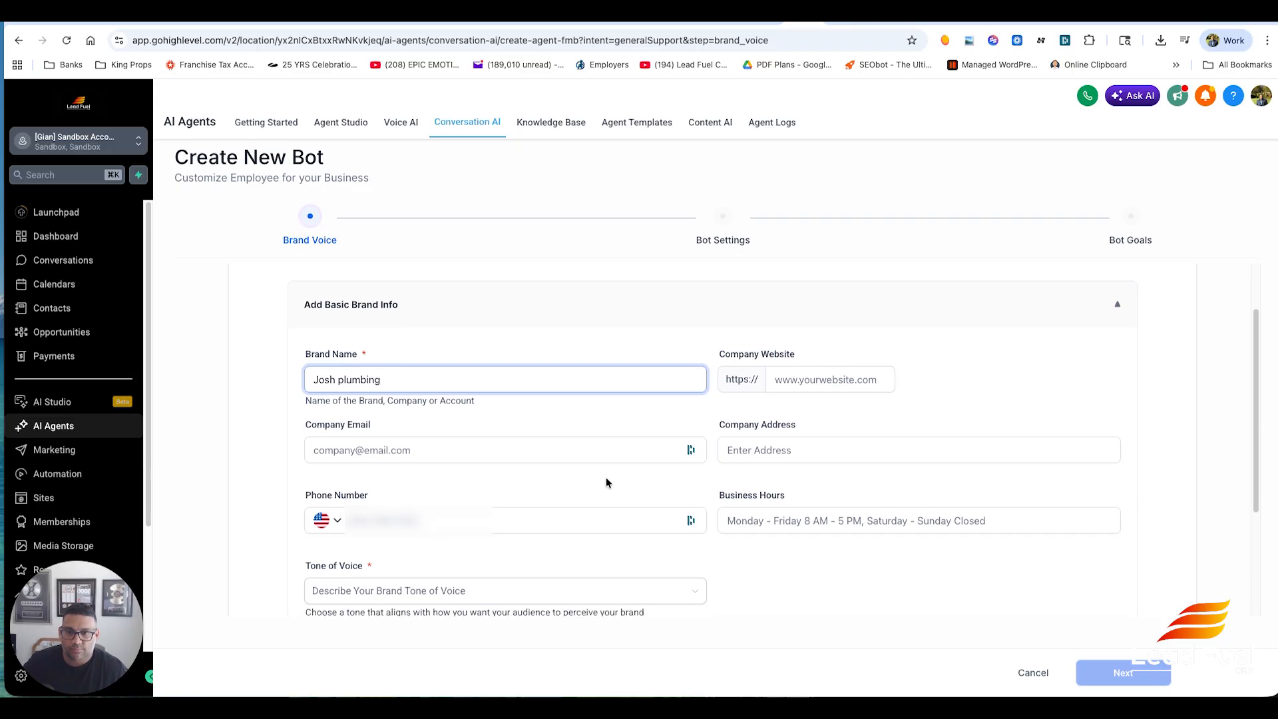
# - Set the tone of voice to Friendly and expand the additional information section
pyautogui.scroll(-3, 606, 477)
pyautogui.click(558, 427)
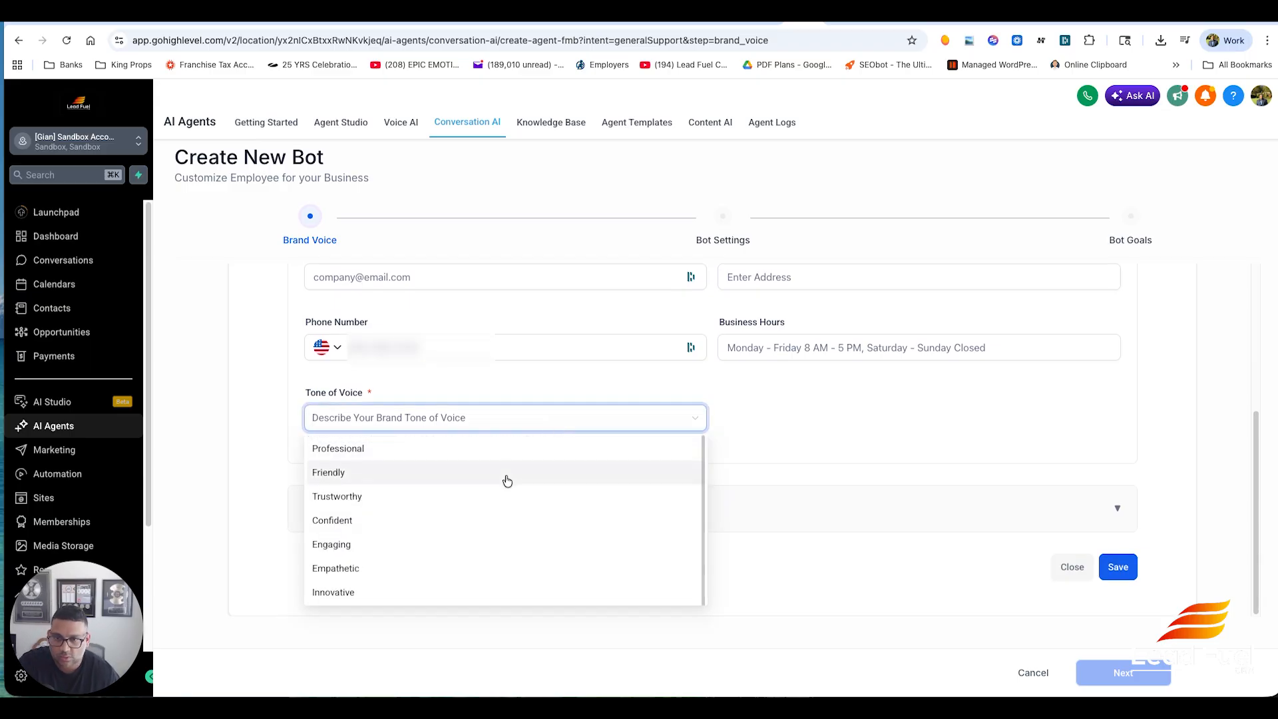
pyautogui.click(505, 477)
pyautogui.click(929, 489)
# - Enter 'plumbing customers or leads' as the target audience
pyautogui.scroll(-4, 896, 446)
pyautogui.click(507, 372)
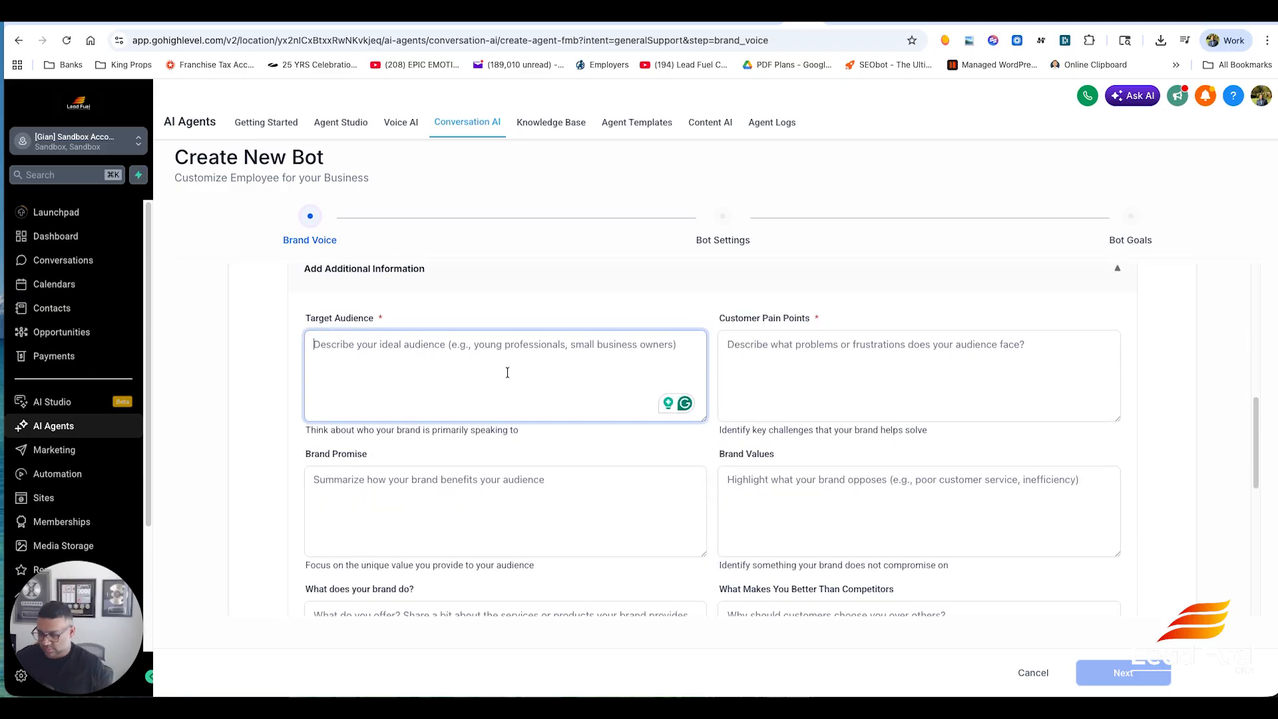
pyautogui.write('plu')
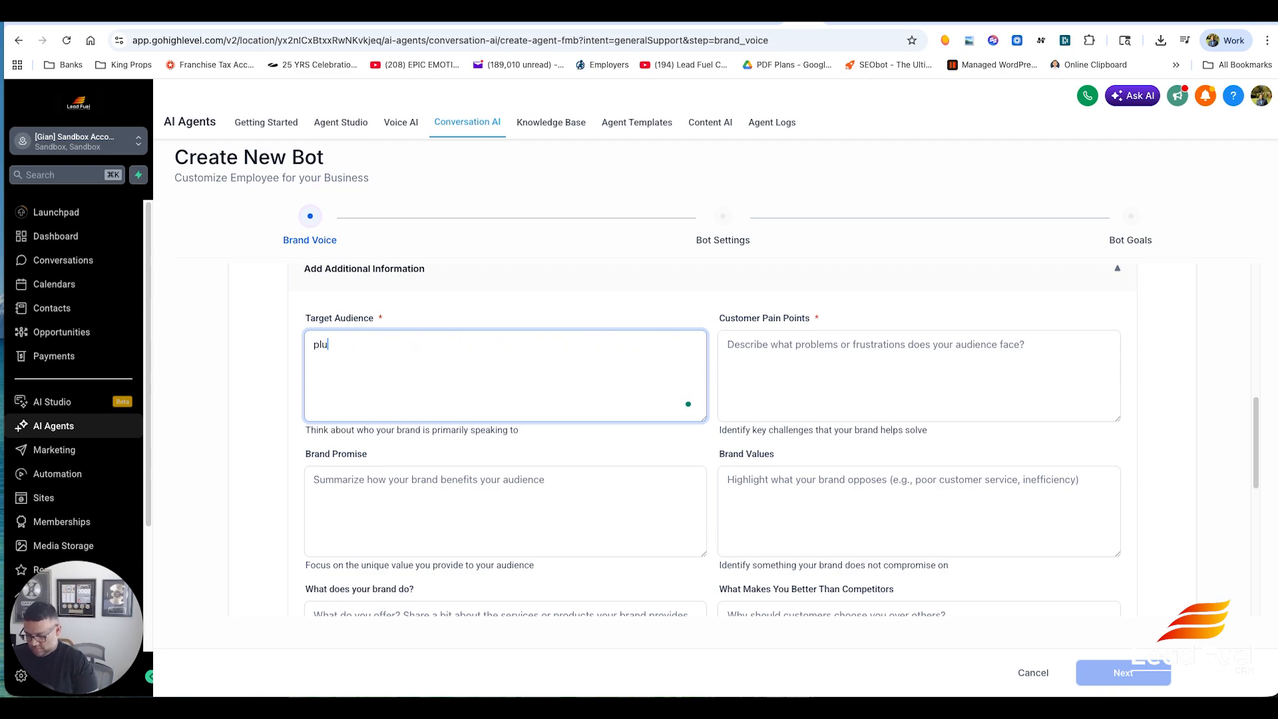
pyautogui.write('mbin')
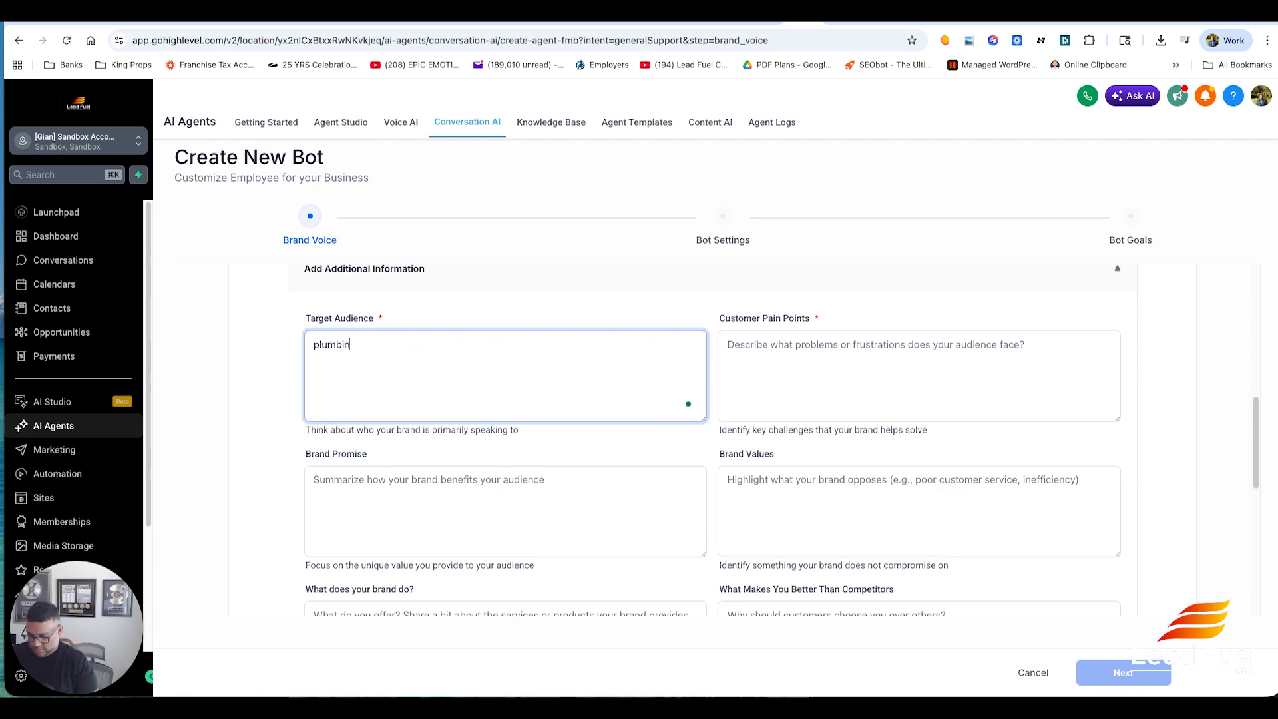
pyautogui.write('g customers')
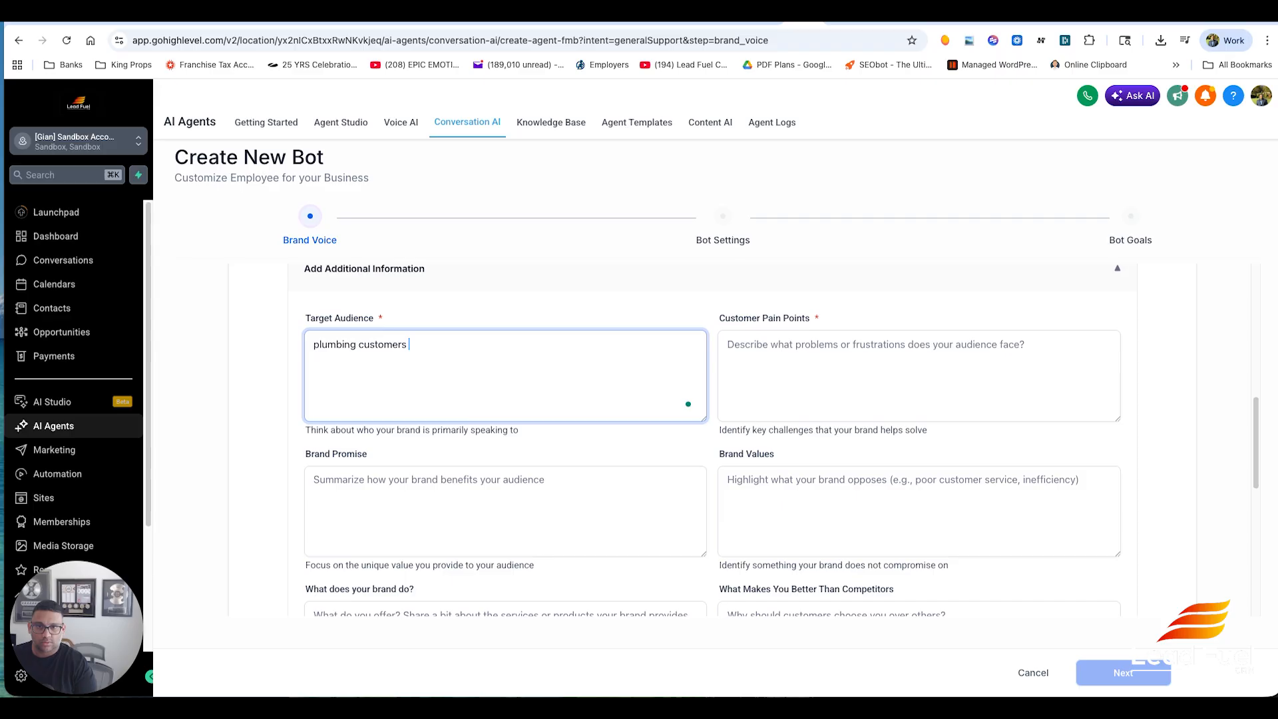
pyautogui.write(' or clie')
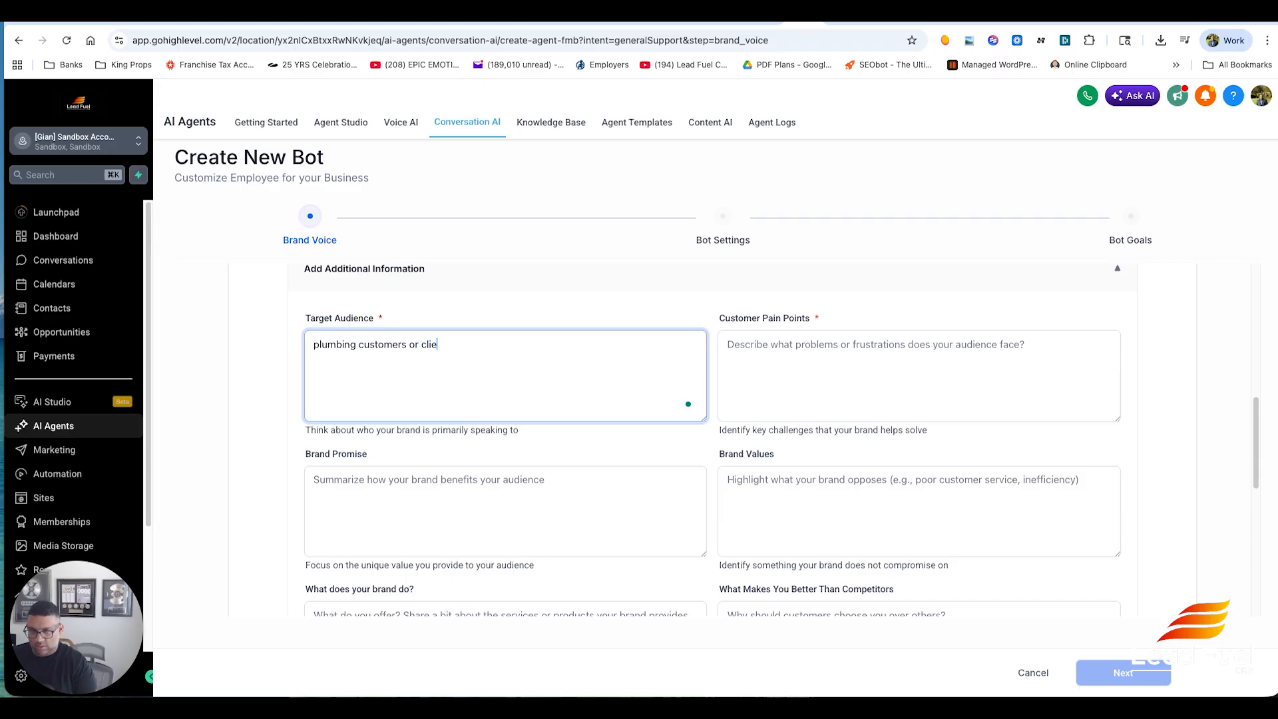
pyautogui.press('BackSpace')
pyautogui.write('leads')
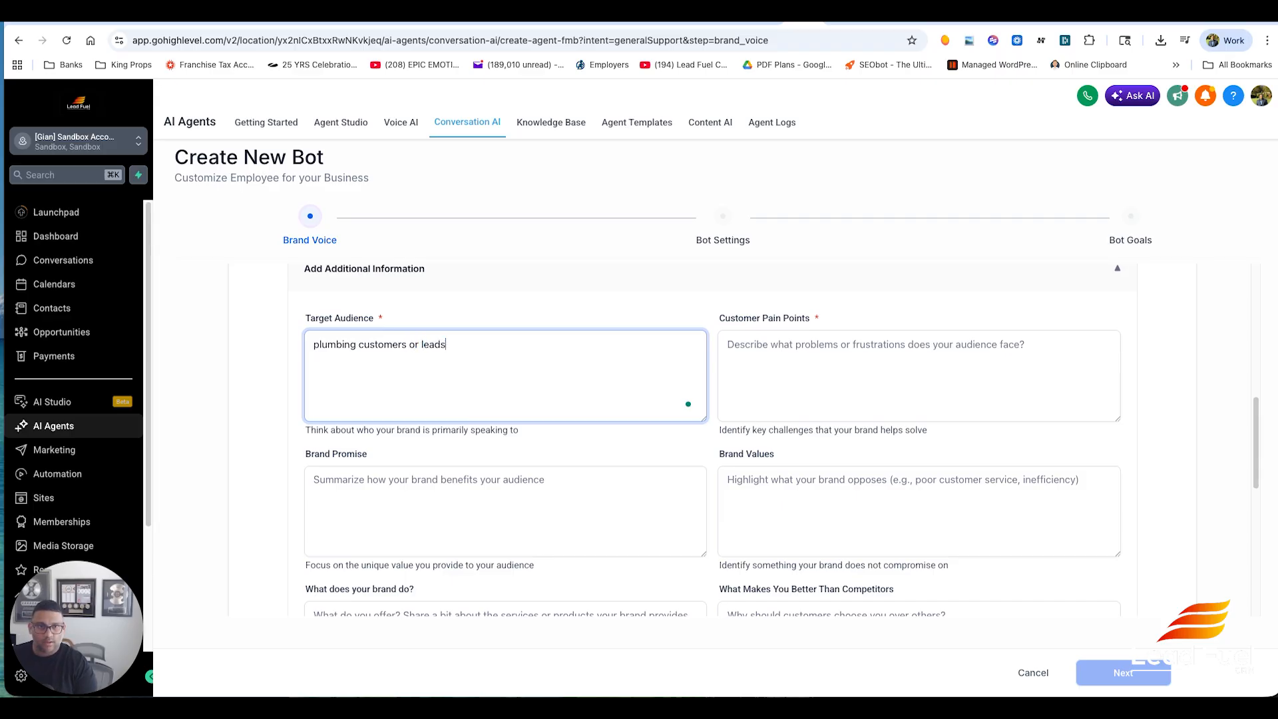
# - Enter 'client needs a plumber' as the customer pain points
pyautogui.press('Tab')
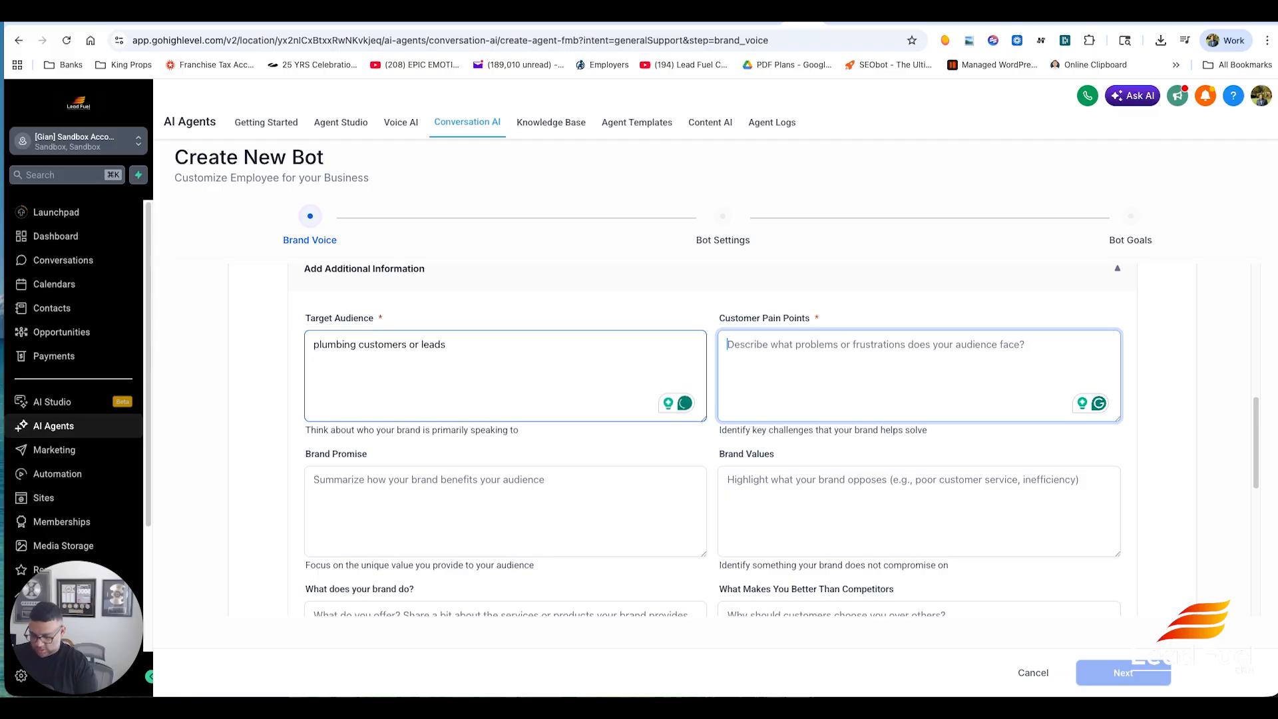
pyautogui.write('client ned')
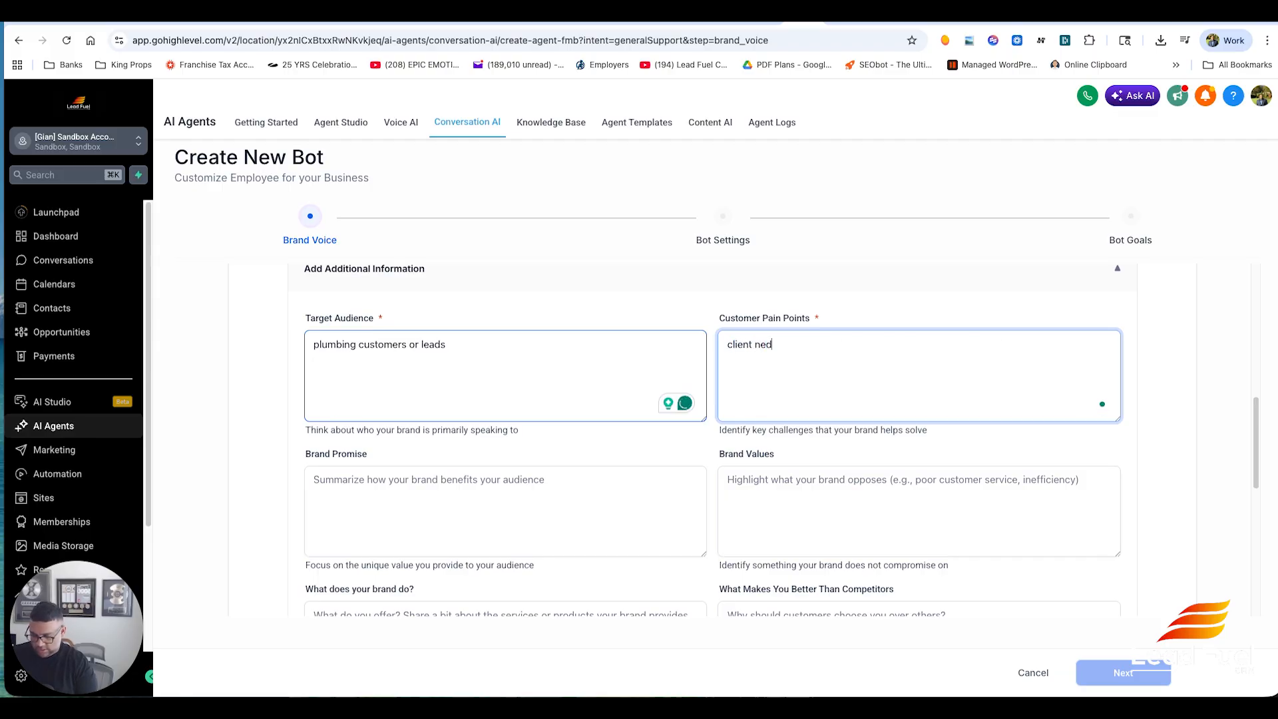
pyautogui.press('BackSpace')
pyautogui.write('eds a')
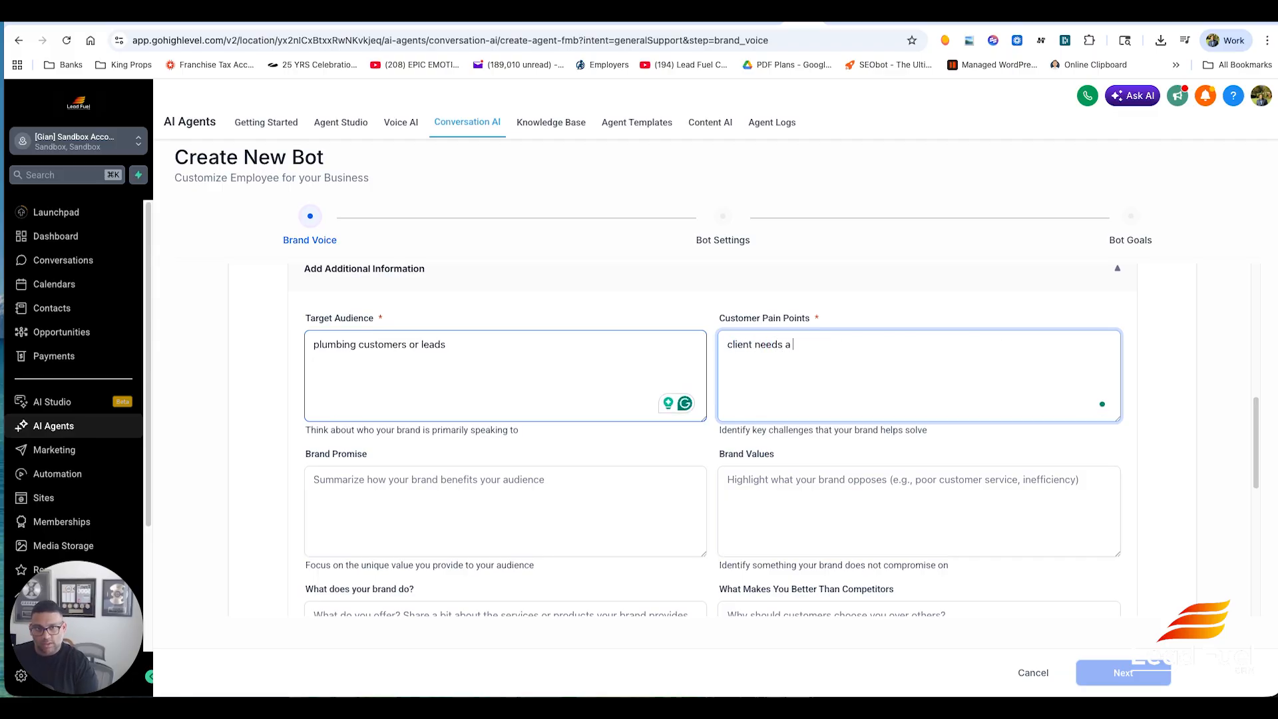
pyautogui.write(' plumber')
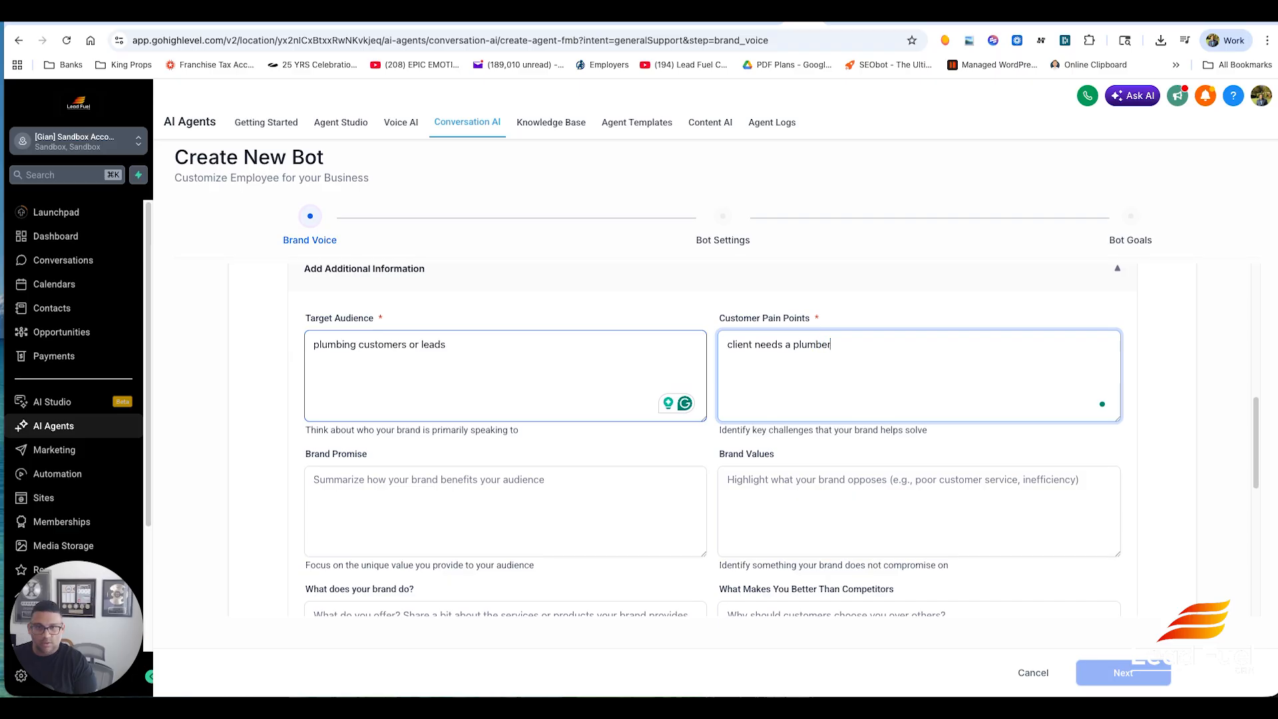
pyautogui.press('Tab')
# - Scroll through the brand voice form to review the remaining additional information fields
pyautogui.scroll(-3, 550, 396)
pyautogui.scroll(-2, 562, 408)
pyautogui.scroll(-1, 665, 373)
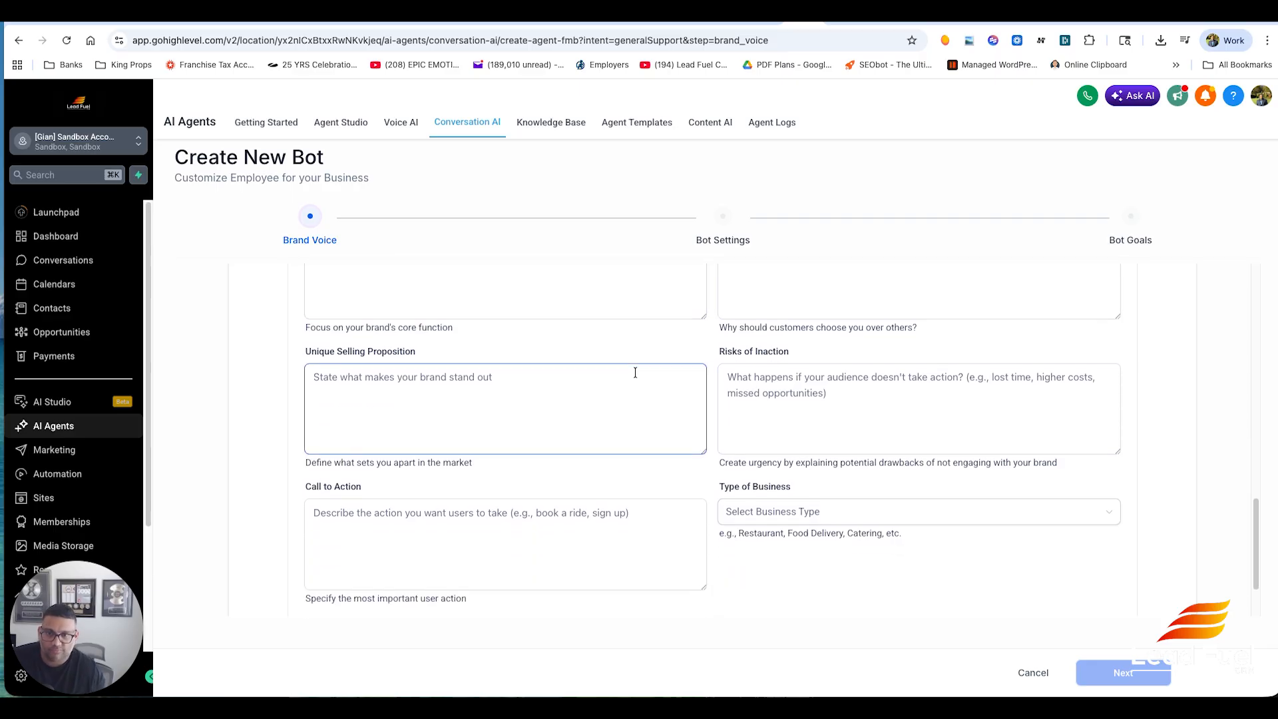
pyautogui.scroll(-1, 799, 506)
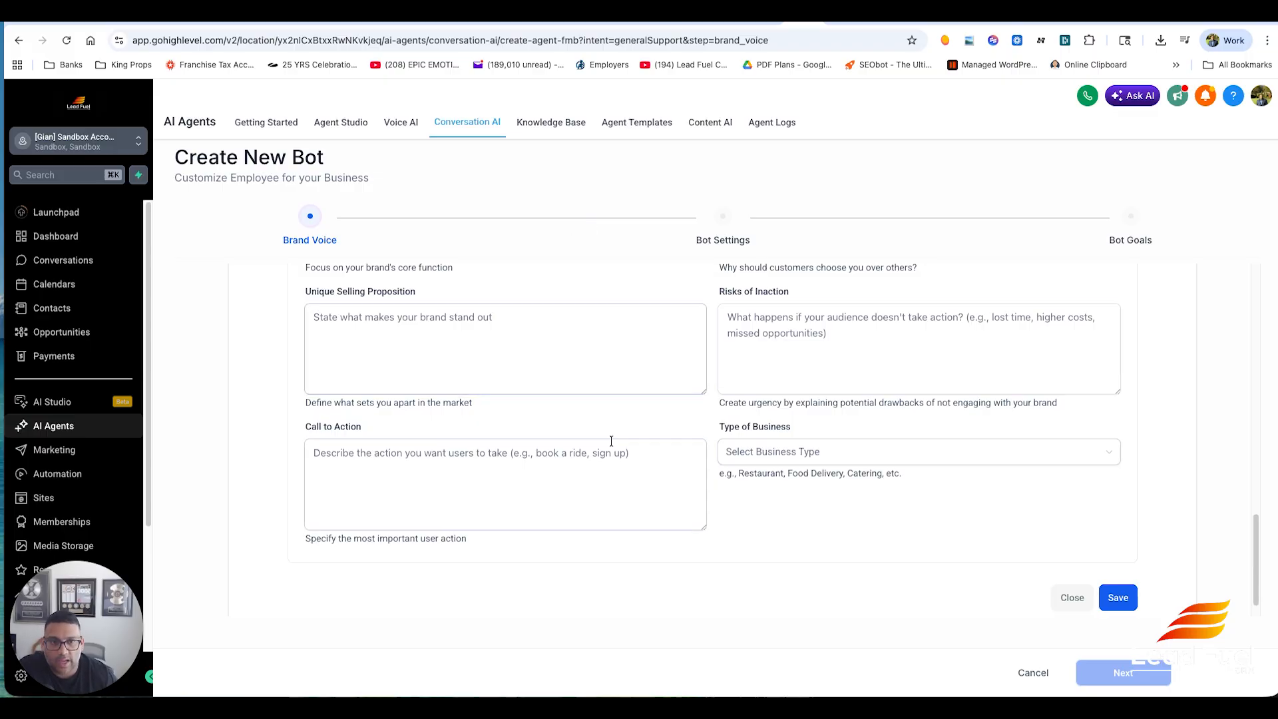
pyautogui.scroll(3, 610, 439)
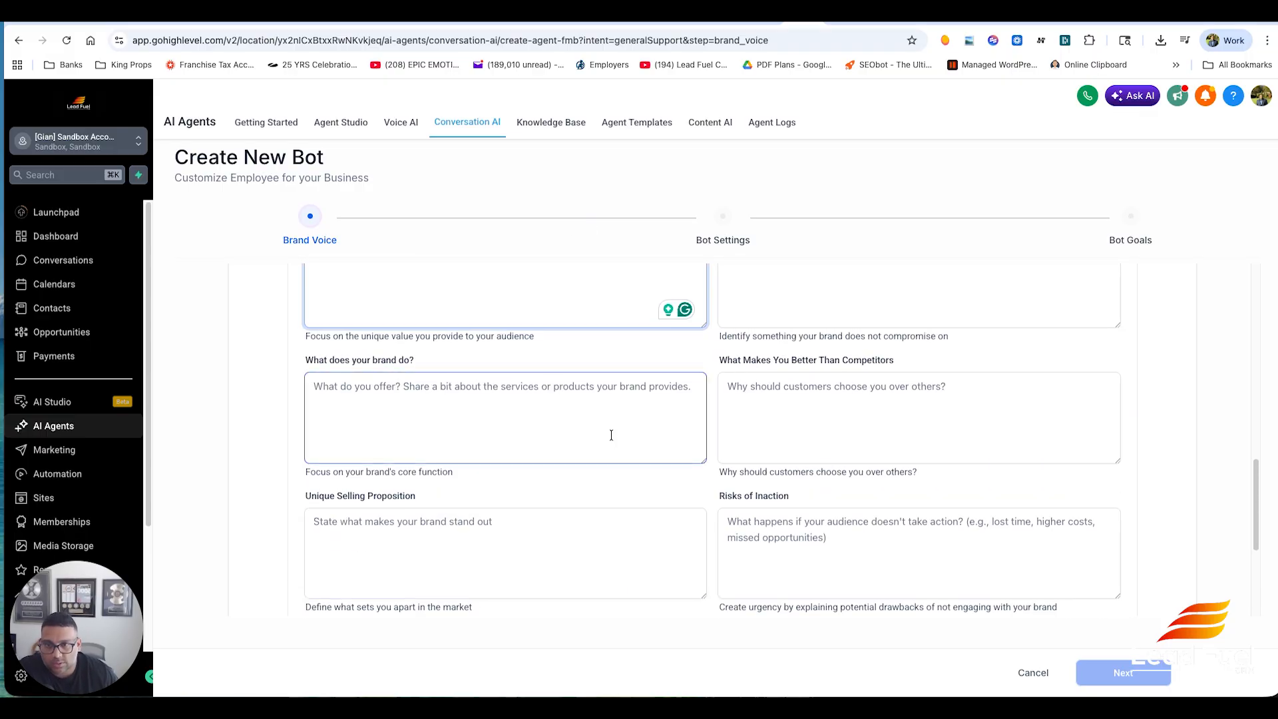
pyautogui.scroll(8, 639, 450)
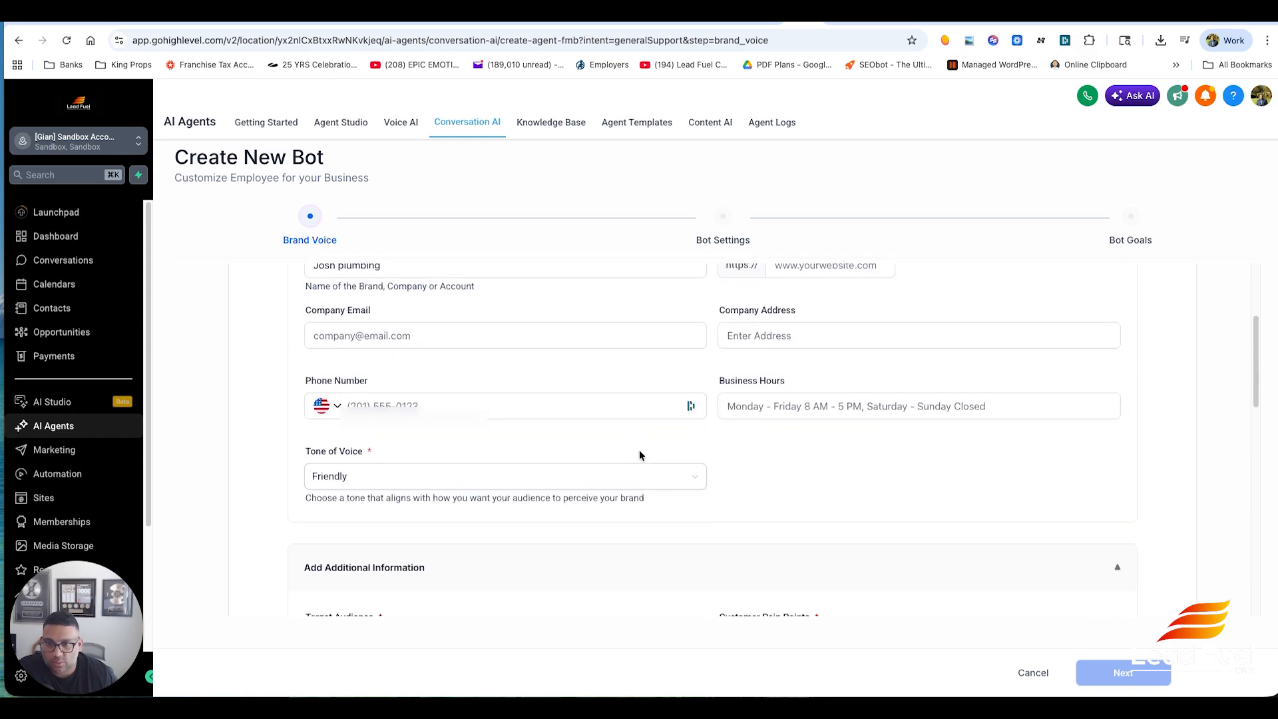
pyautogui.scroll(-3, 639, 451)
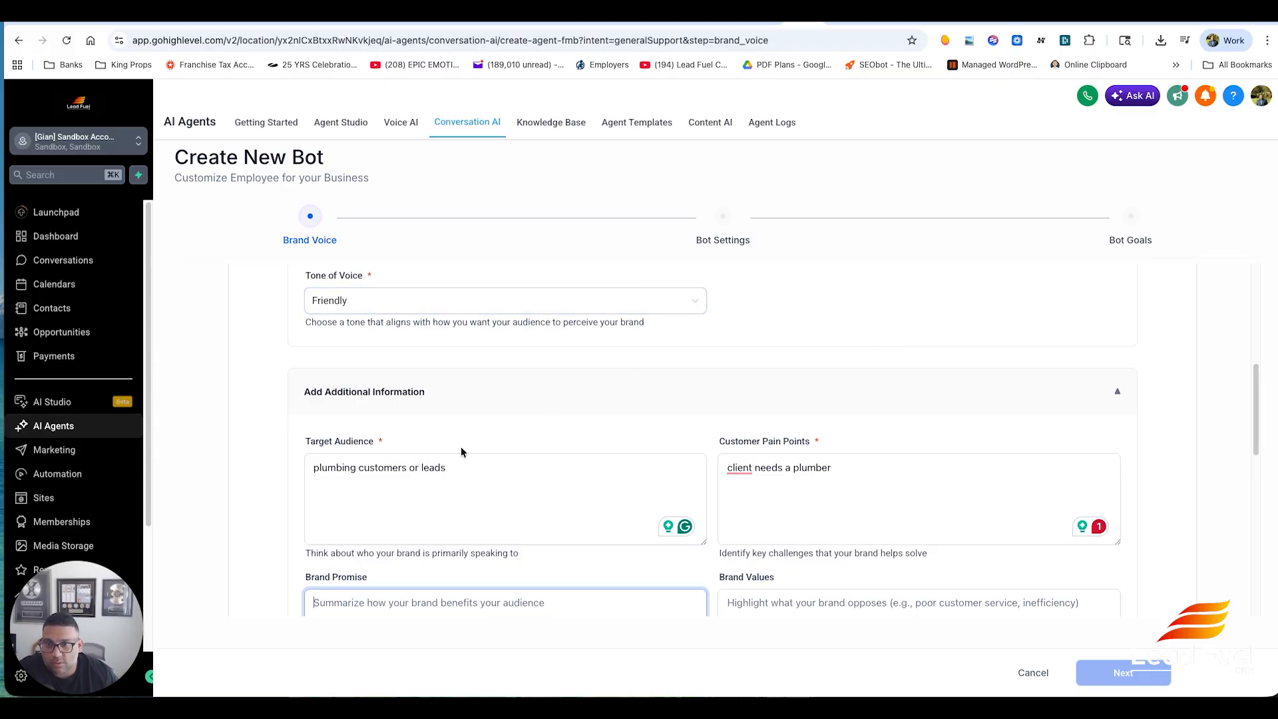
pyautogui.scroll(-2, 513, 421)
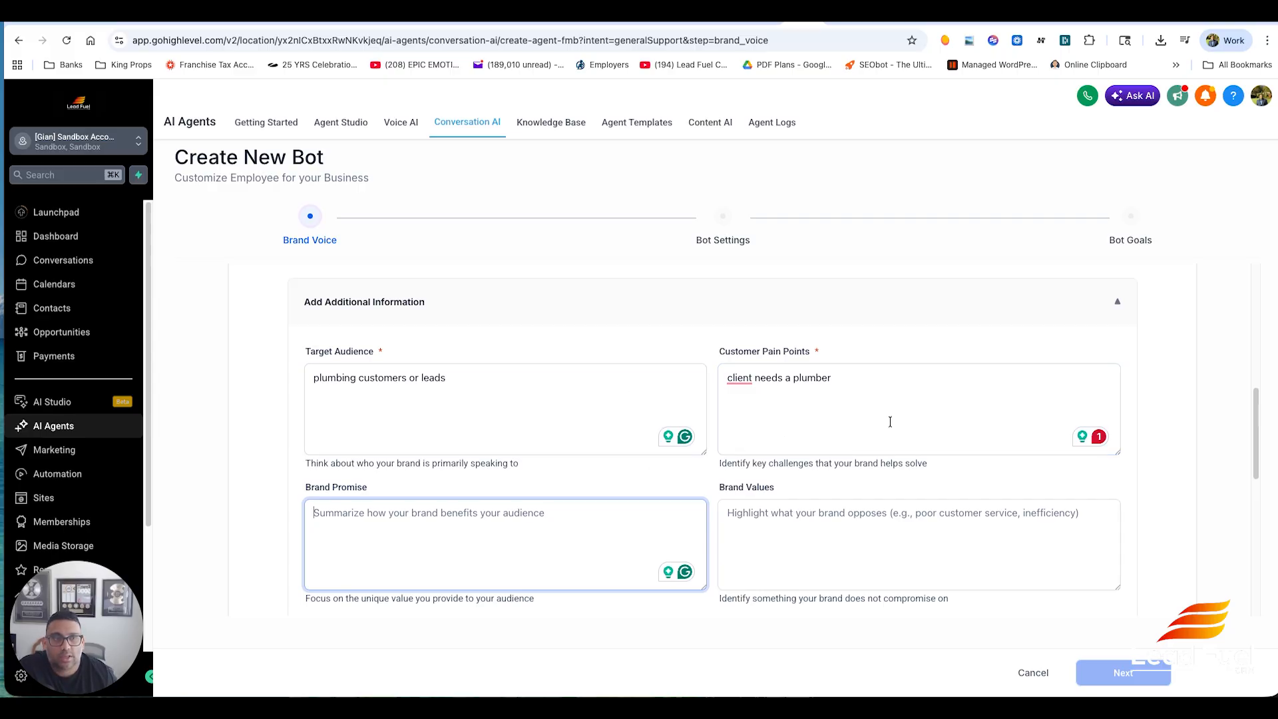
pyautogui.scroll(-3, 639, 426)
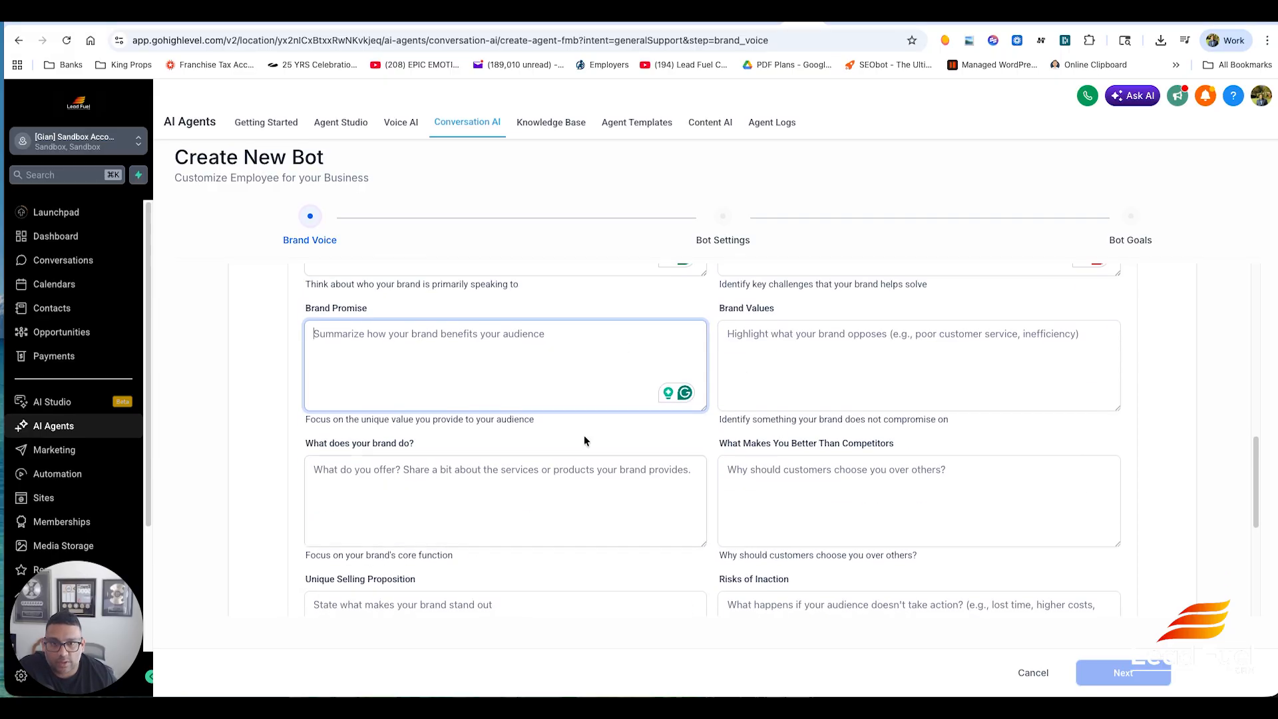
pyautogui.scroll(-5, 637, 447)
# - Set the type of business to Plumber
pyautogui.click(786, 498)
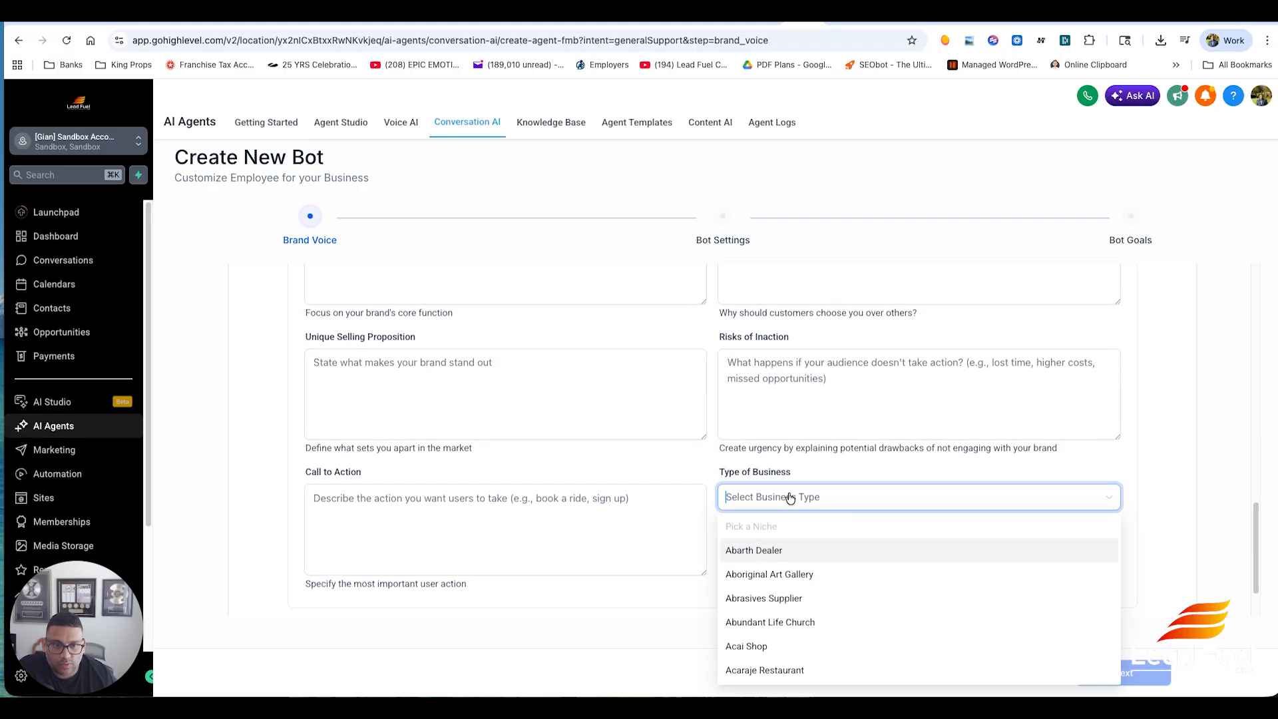
pyautogui.scroll(-1, 879, 446)
pyautogui.scroll(-3, 885, 522)
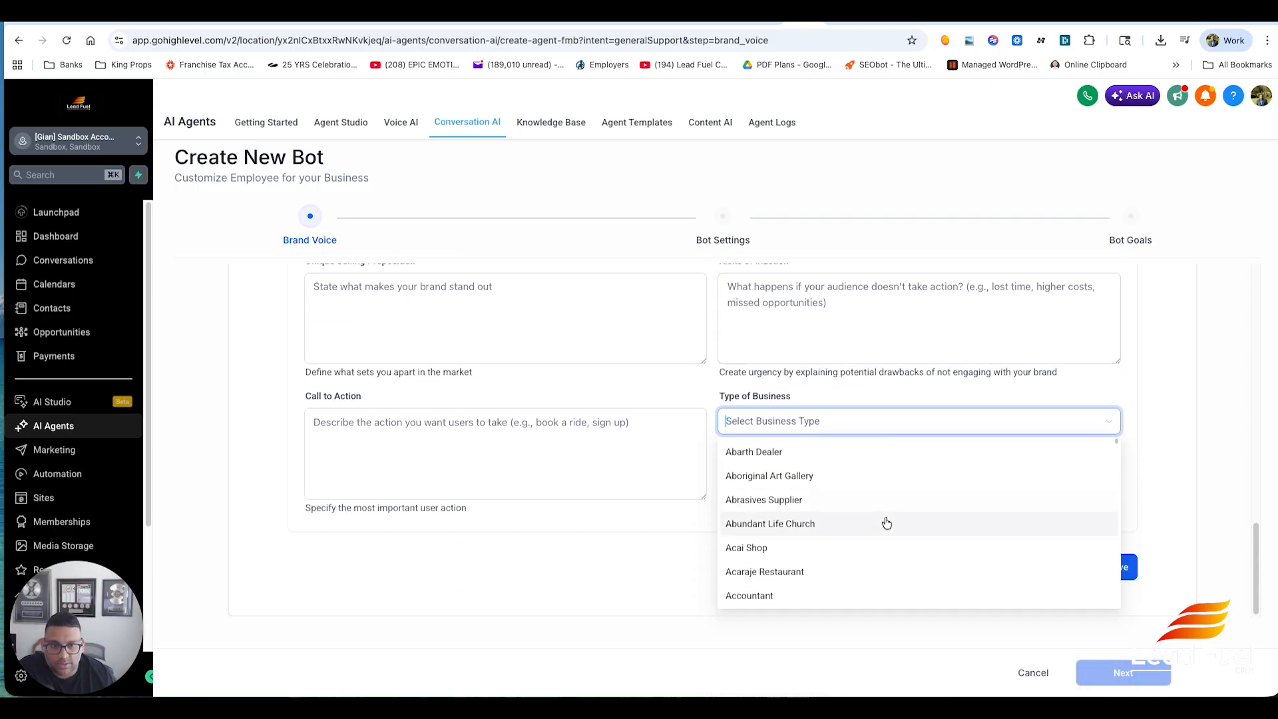
pyautogui.scroll(-10, 887, 523)
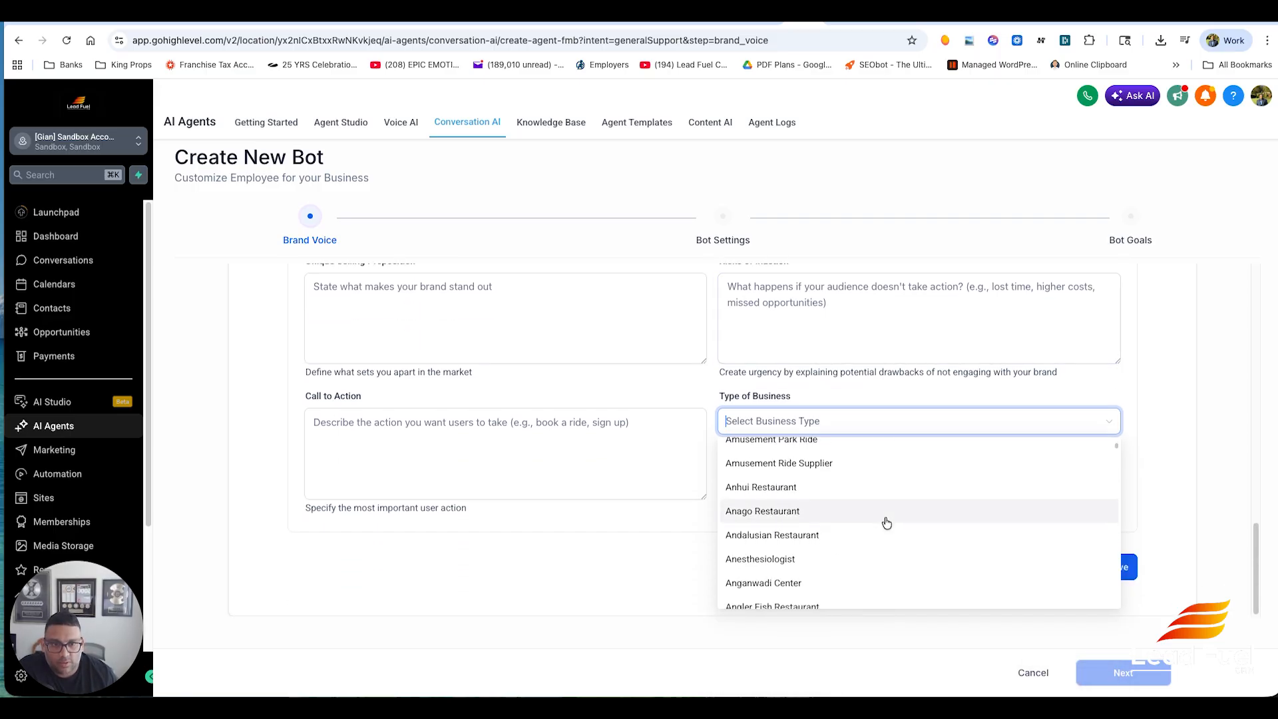
pyautogui.scroll(-10, 886, 522)
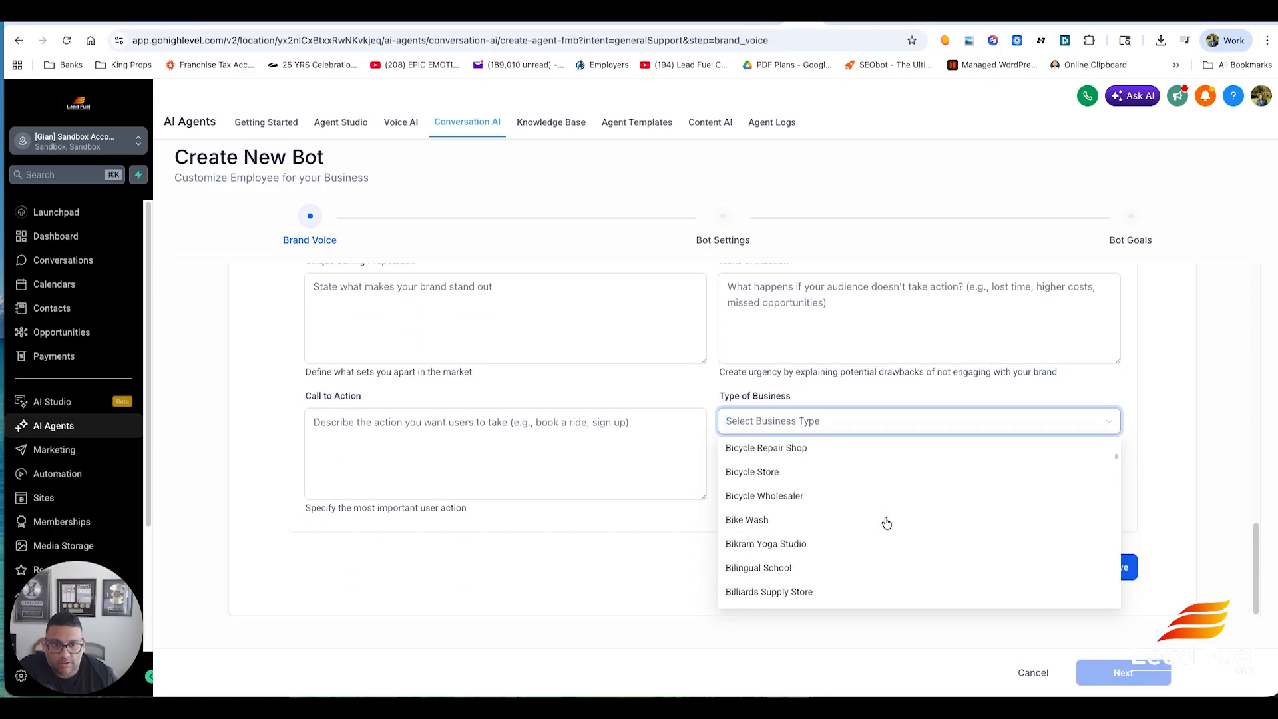
pyautogui.write('plum')
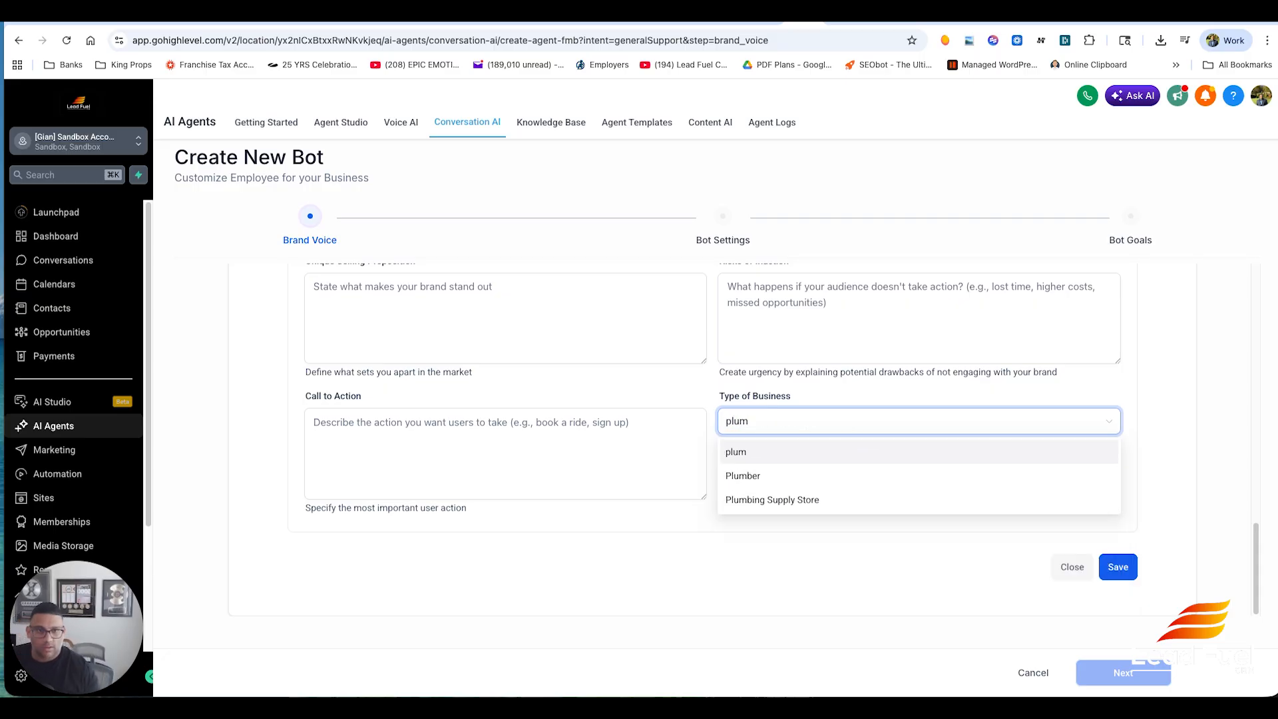
pyautogui.click(862, 477)
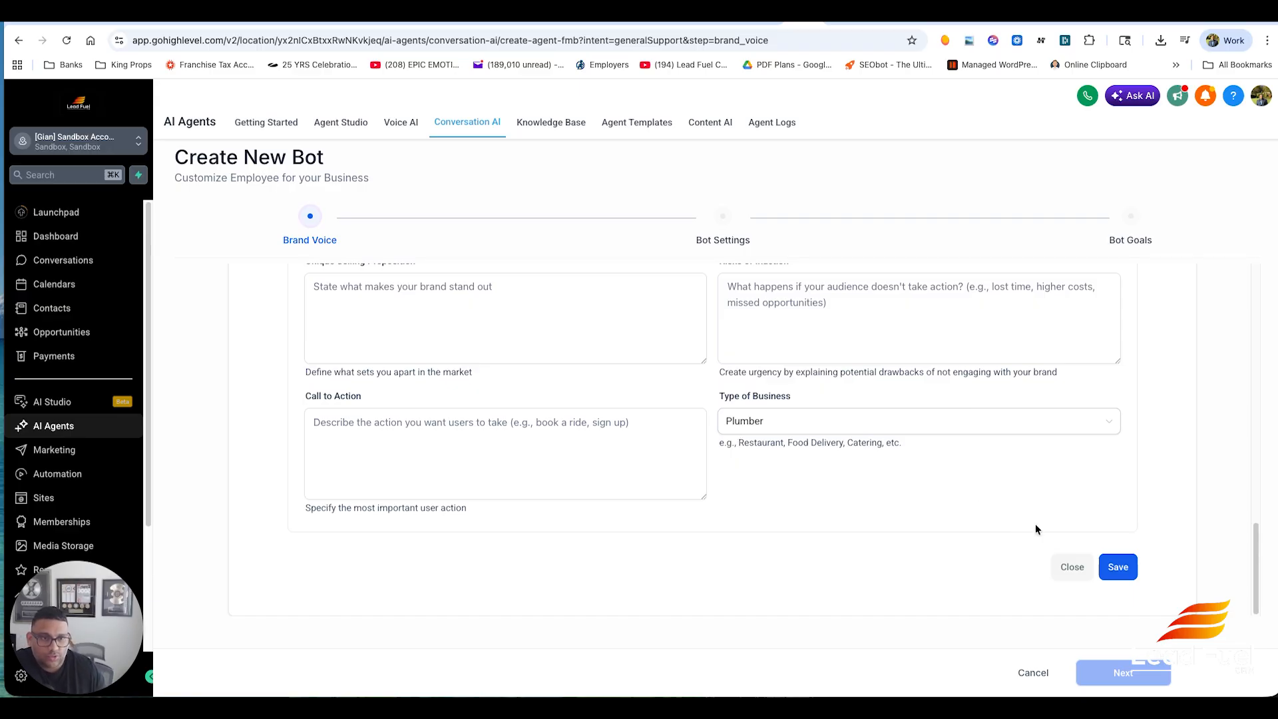
# - Save the brand voice and continue to the bot settings stage
pyautogui.click(1118, 567)
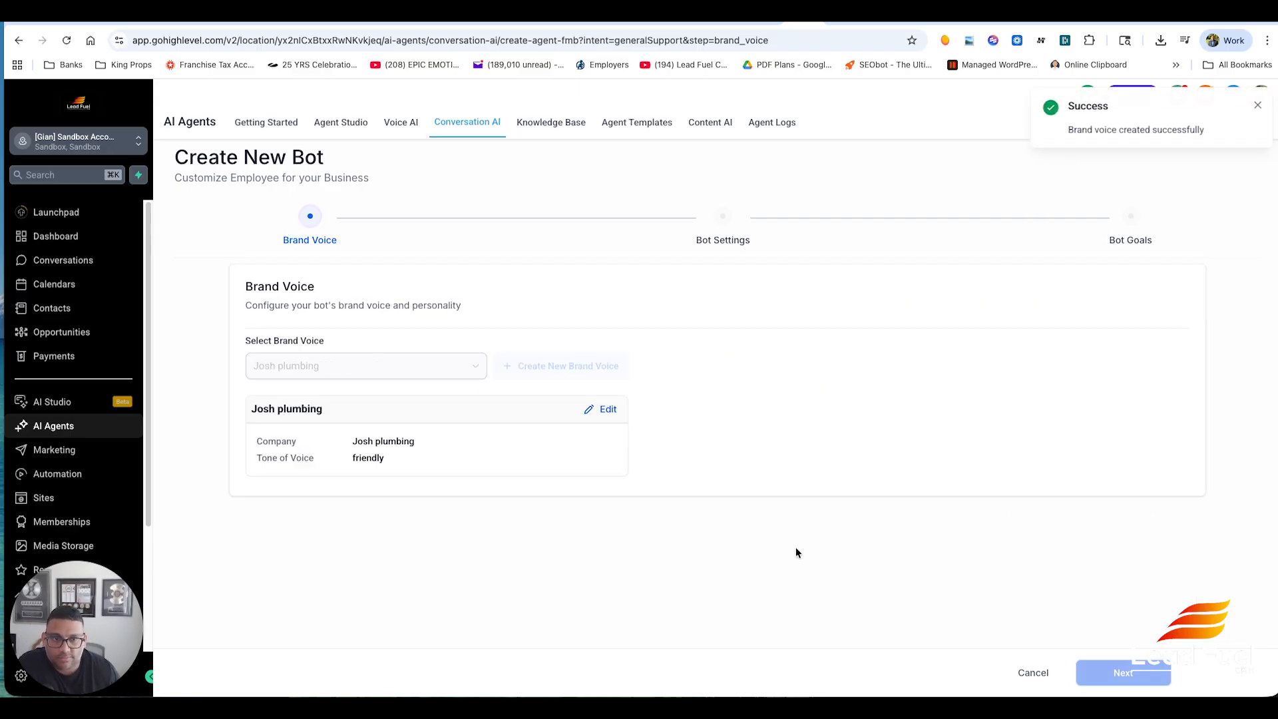
pyautogui.click(348, 360)
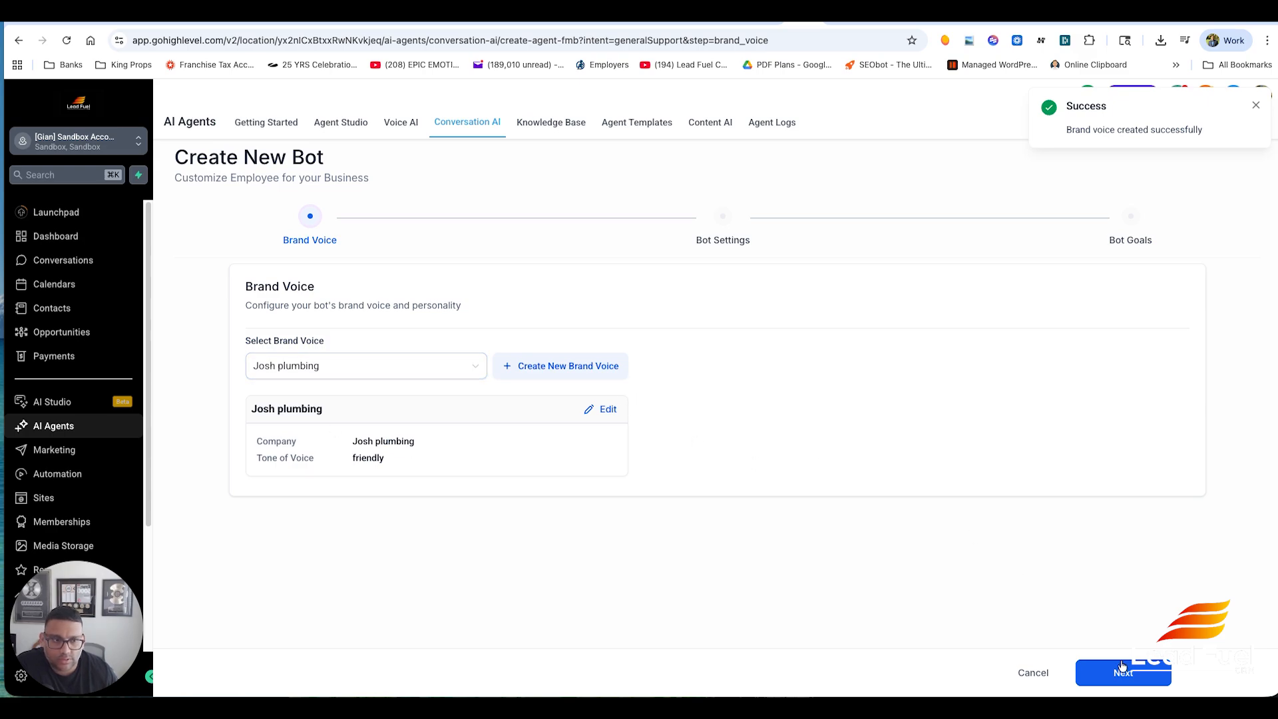
pyautogui.click(1123, 673)
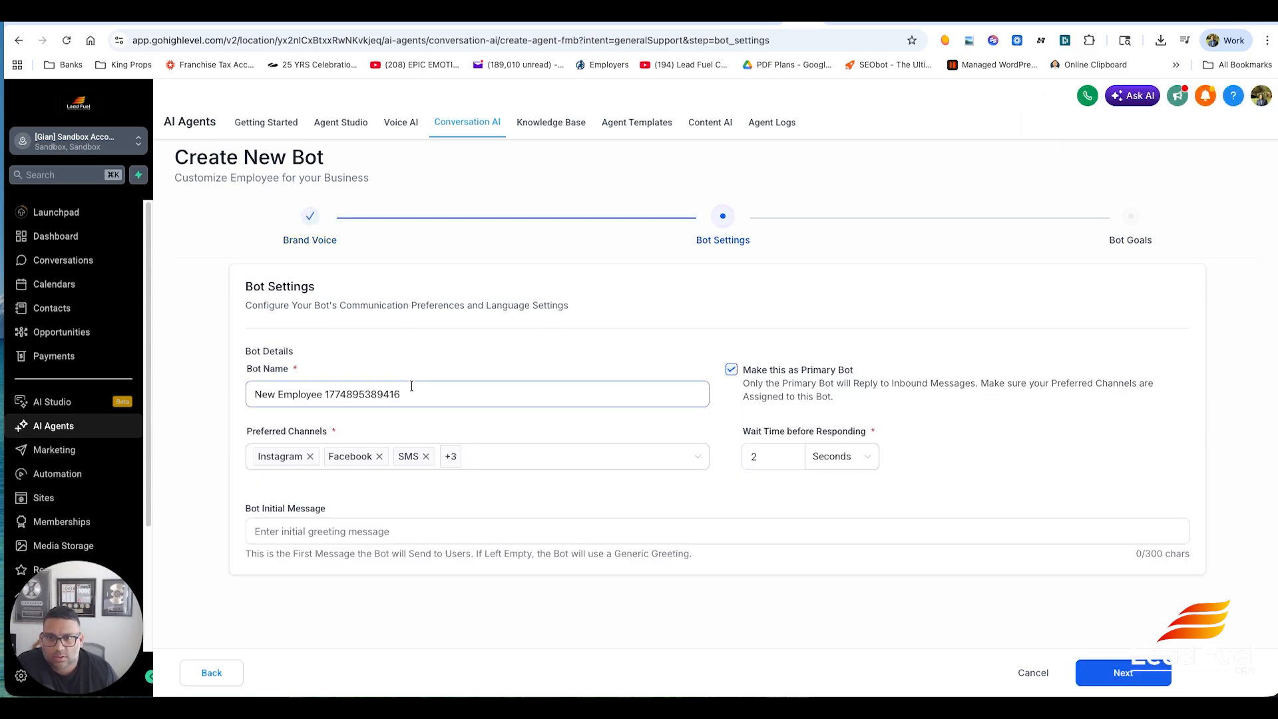
# - Remove every preferred channel except SMS
pyautogui.moveTo(533, 463)
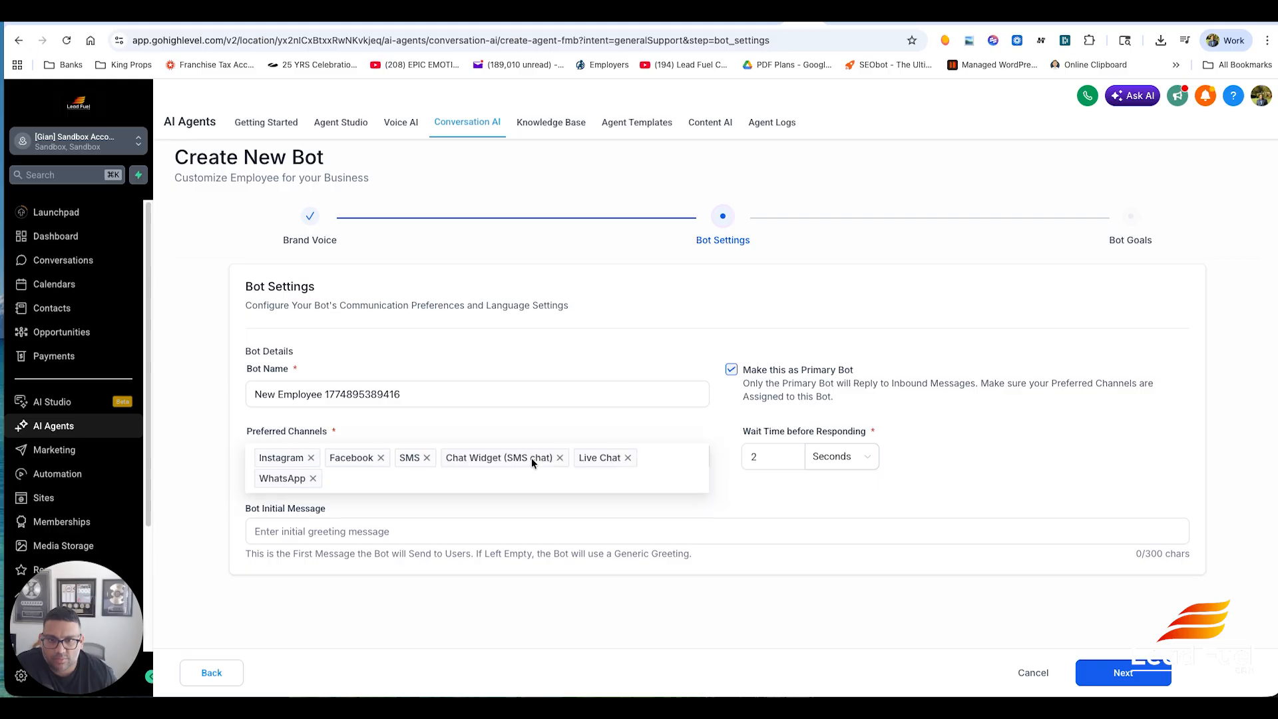
pyautogui.click(311, 459)
pyautogui.click(311, 458)
pyautogui.click(420, 459)
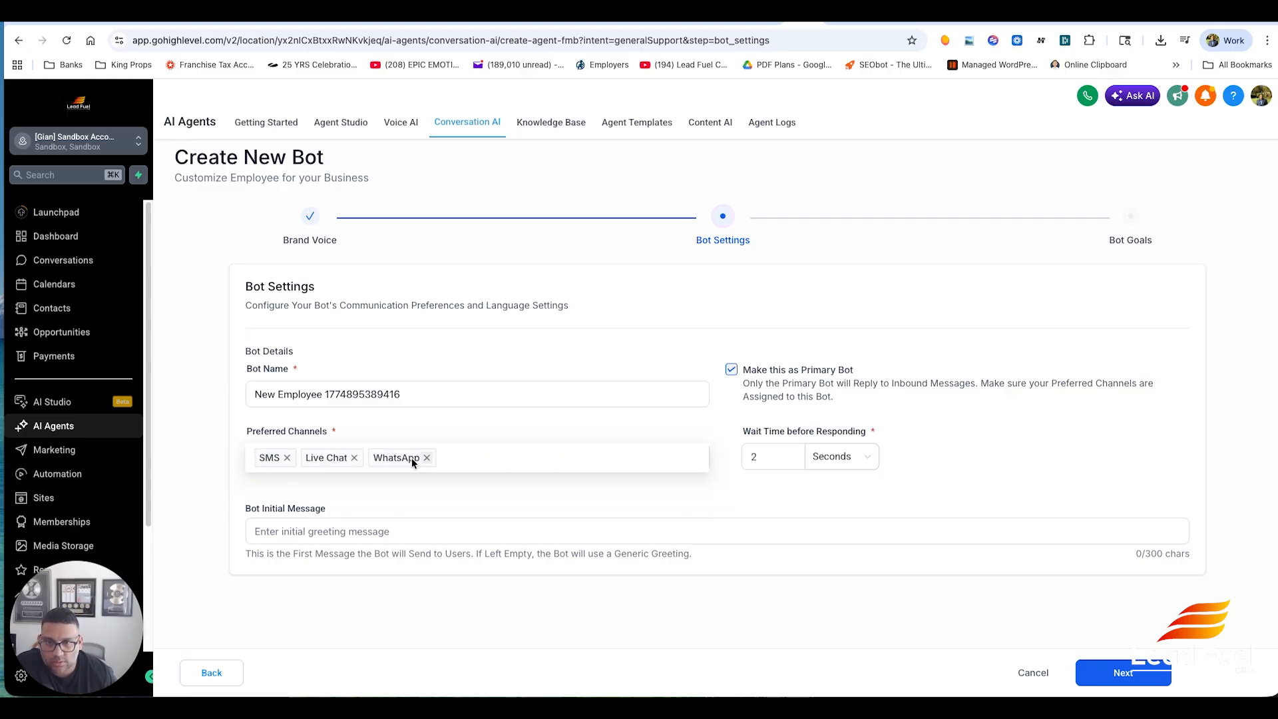
pyautogui.click(355, 459)
pyautogui.click(356, 459)
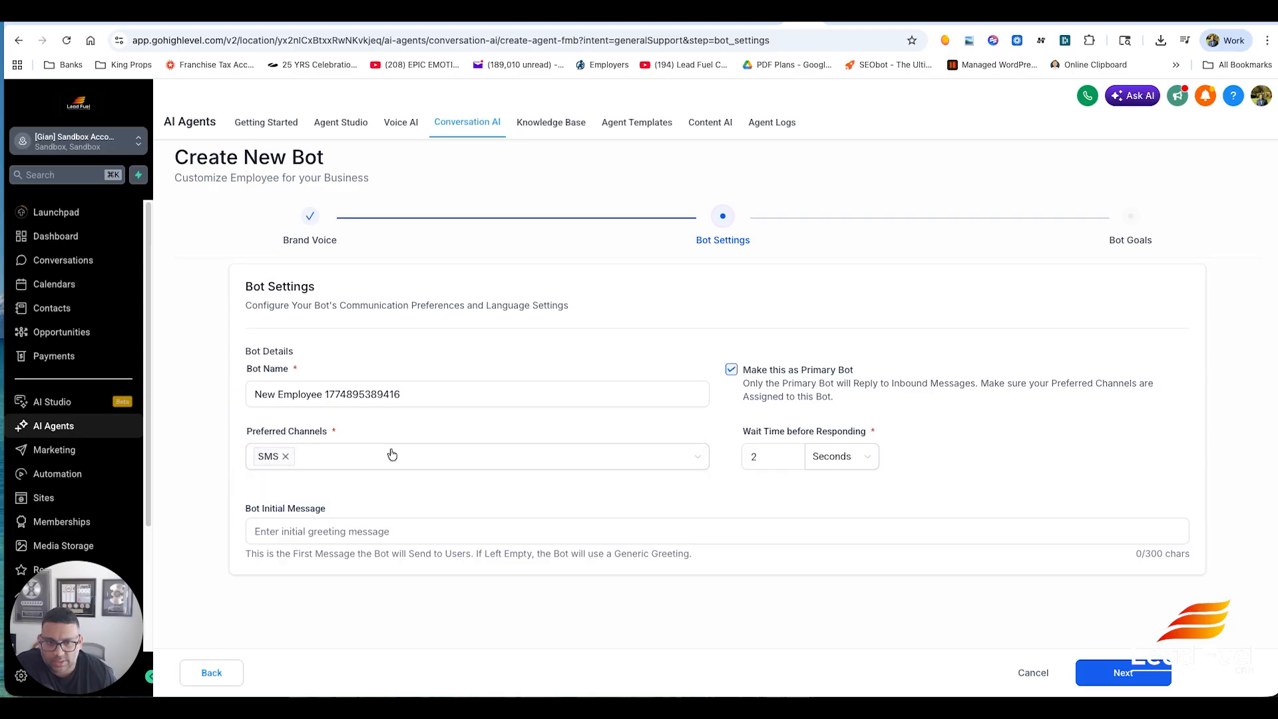
# - Set the wait time before responding to 3 seconds and enter the initial message 'Hi this is stacey with joshs plumbing how can i help you'
pyautogui.doubleClick(759, 456)
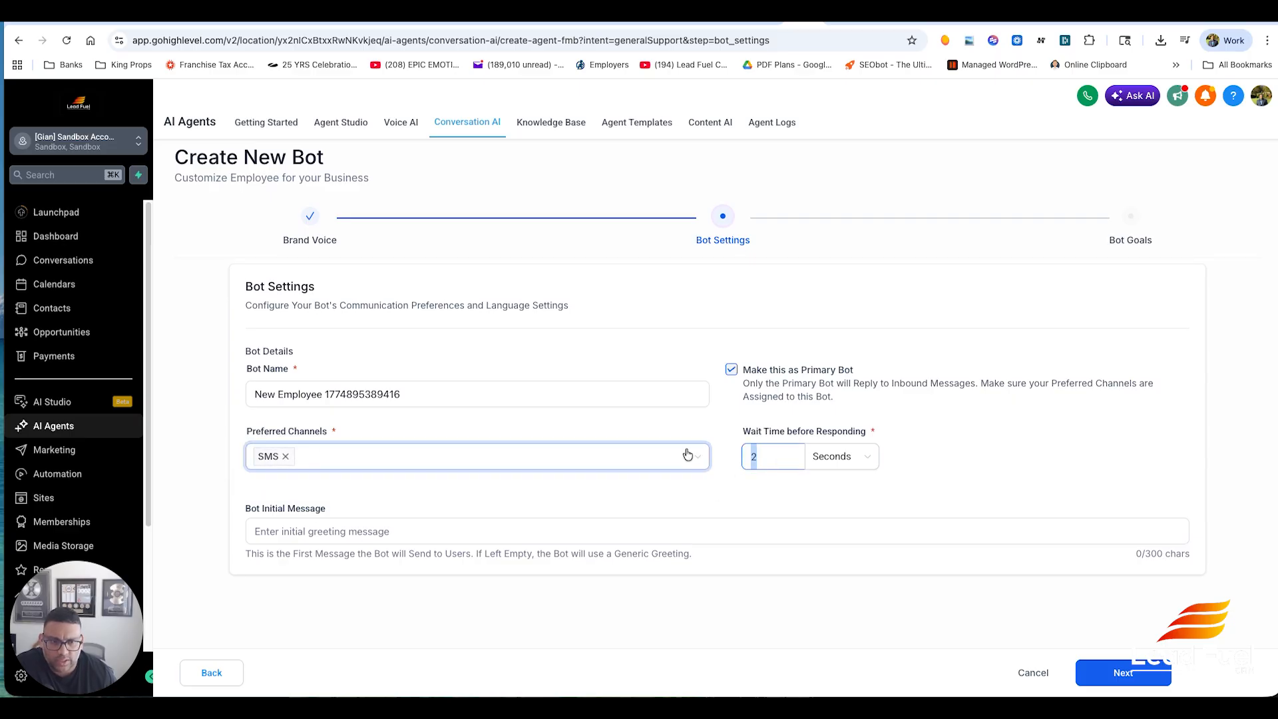
pyautogui.write('3')
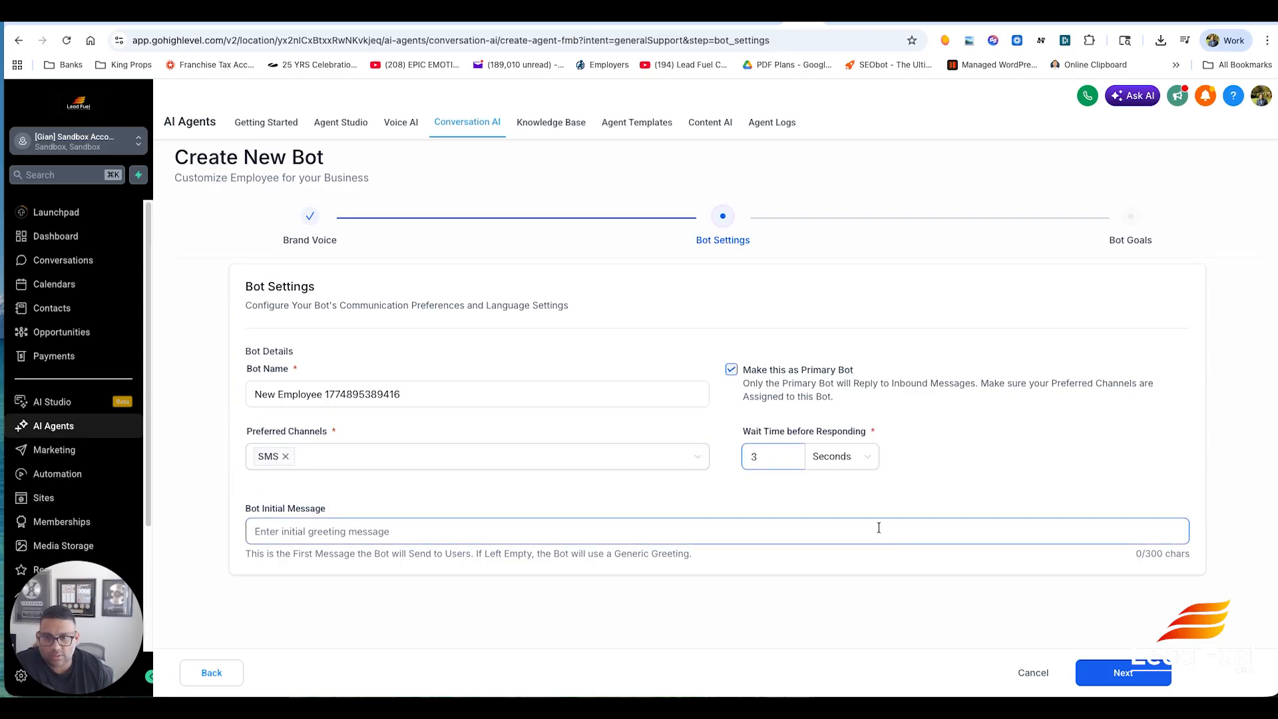
pyautogui.click(704, 524)
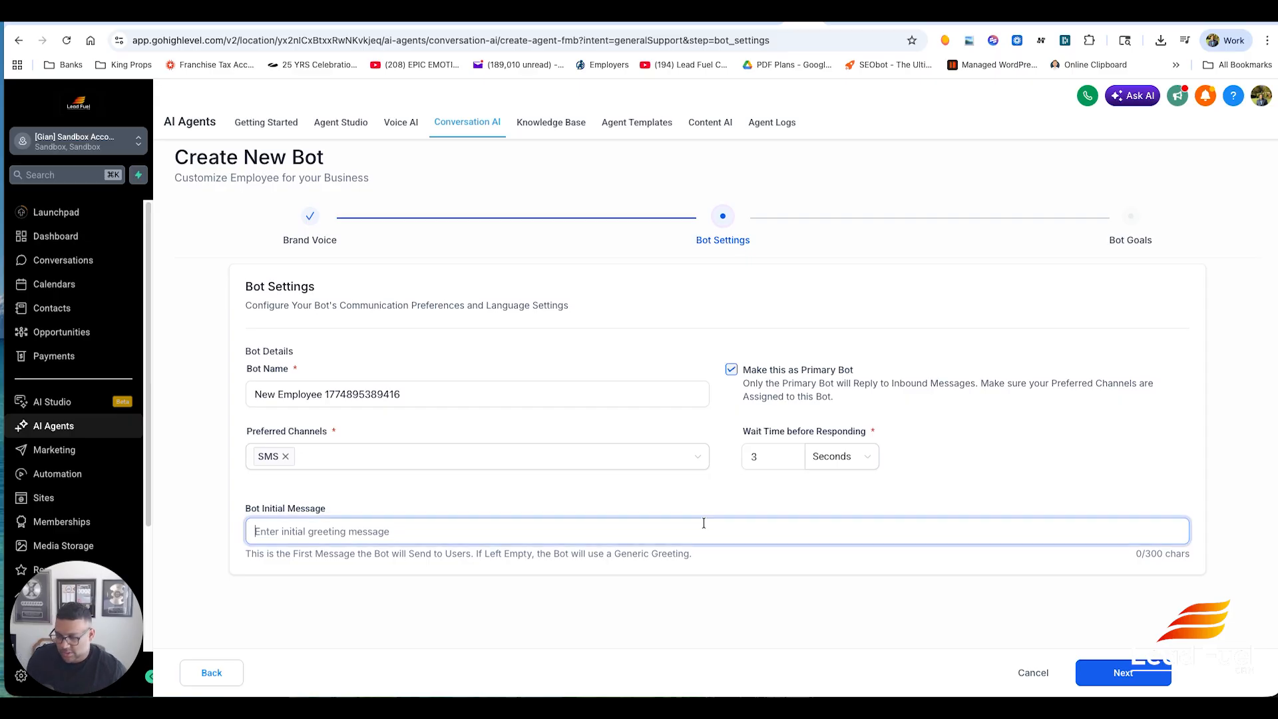
pyautogui.write('Hi this is st')
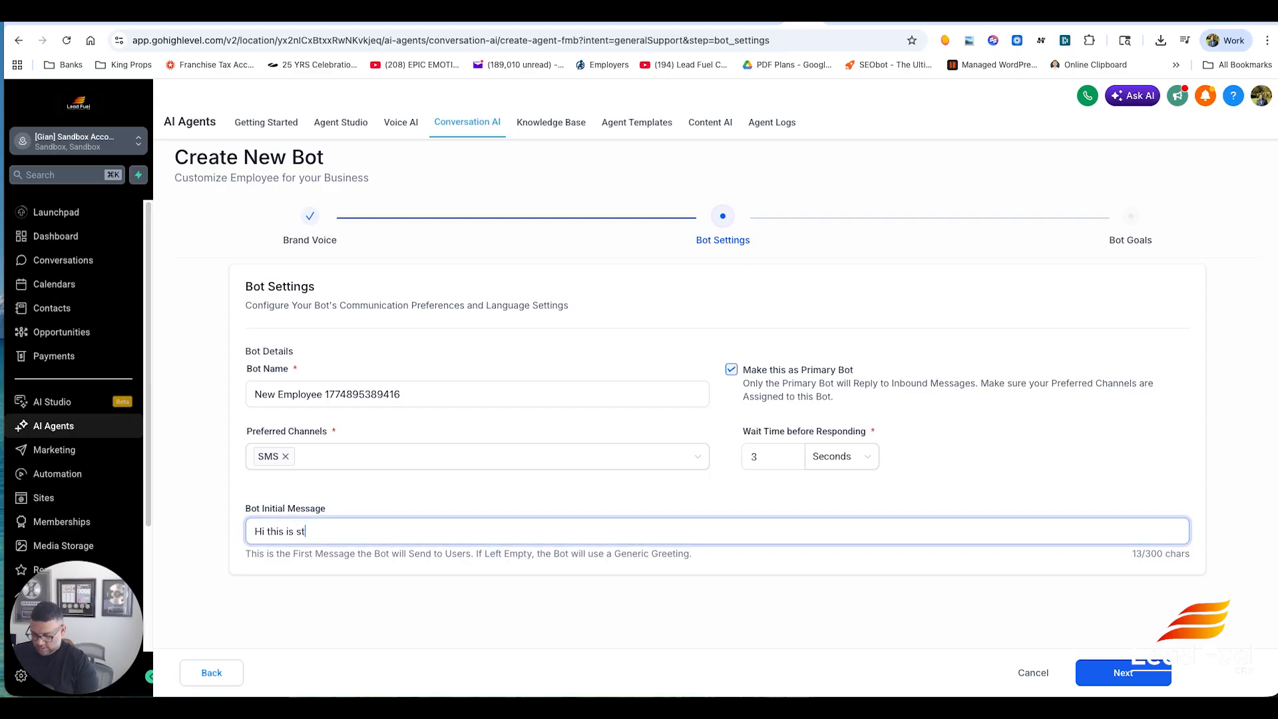
pyautogui.write('acey with jos')
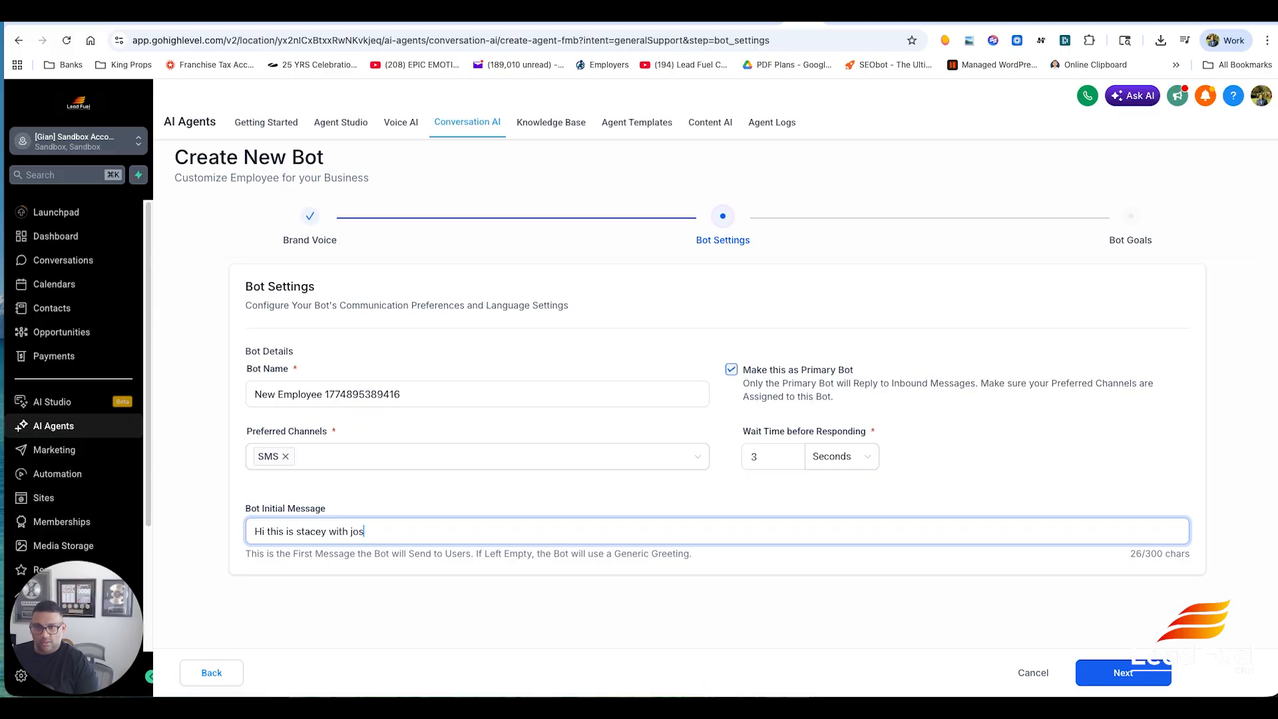
pyautogui.write('hs plumbi')
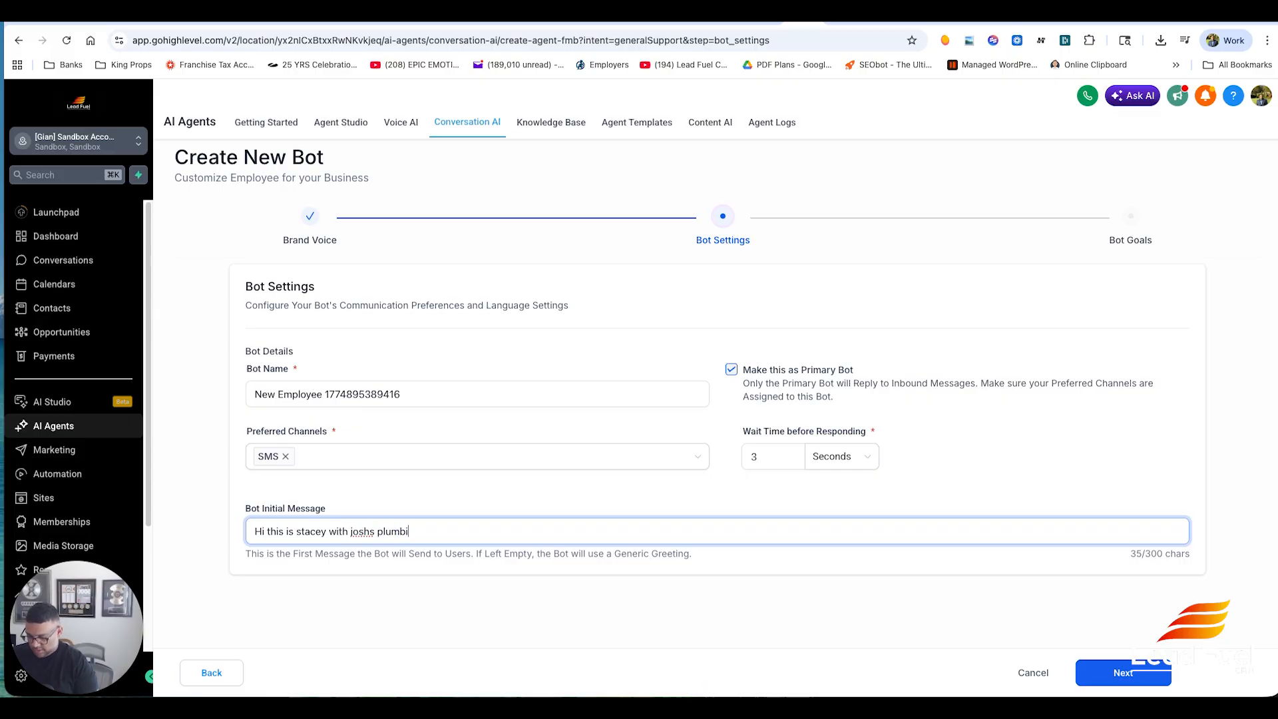
pyautogui.write('ng how can i help you')
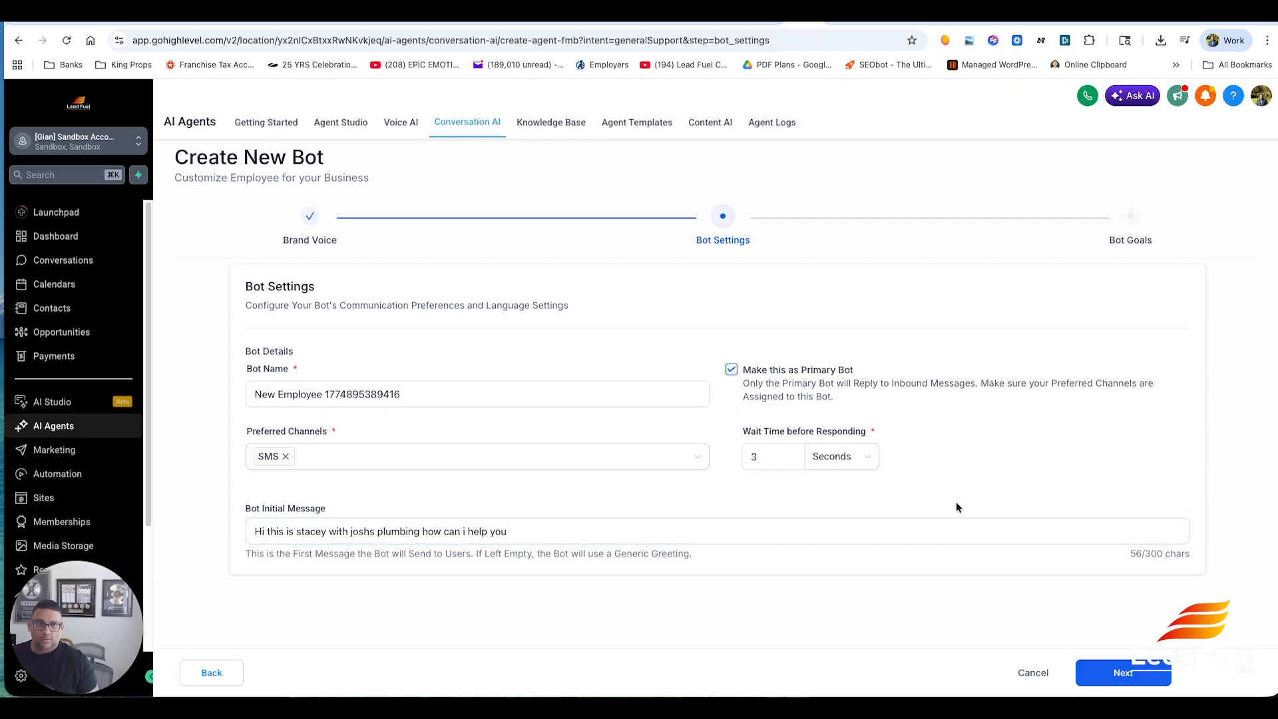
# - Rename the bot 'stacey customer service' and continue to the bot goals stage
pyautogui.tripleClick(519, 393)
pyautogui.write('s')
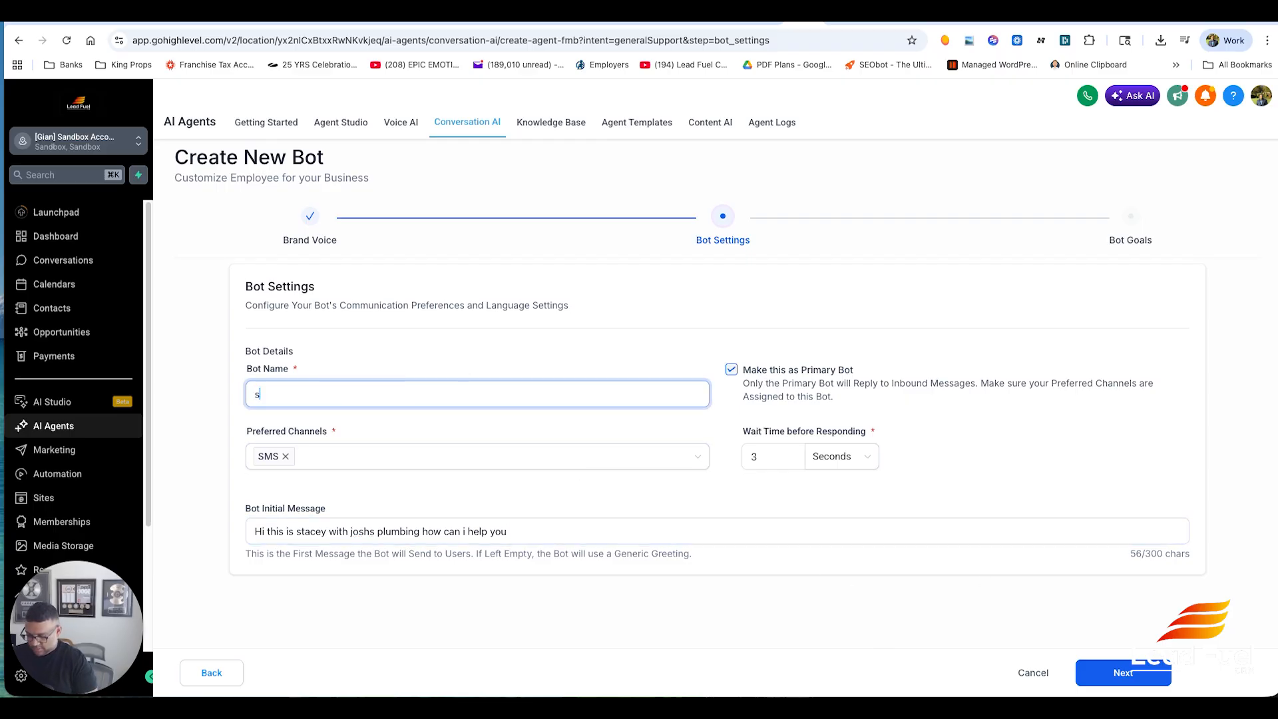
pyautogui.write('tacey cust')
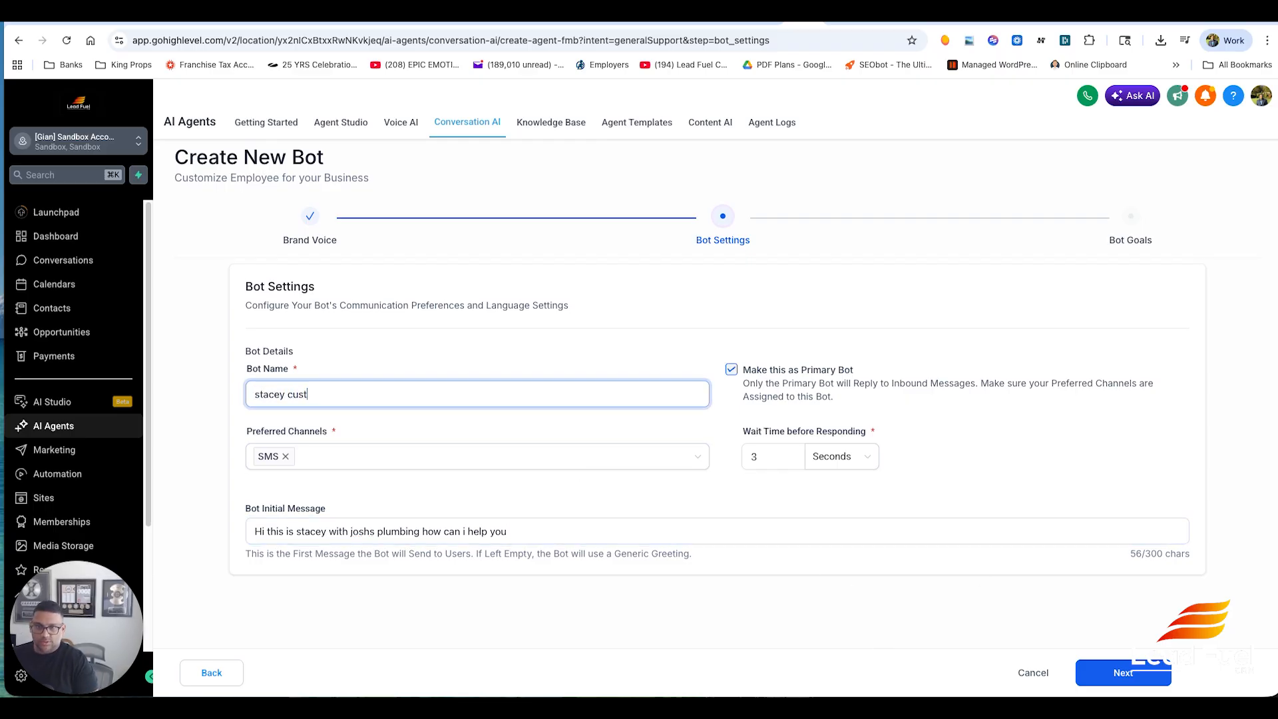
pyautogui.write('omer service')
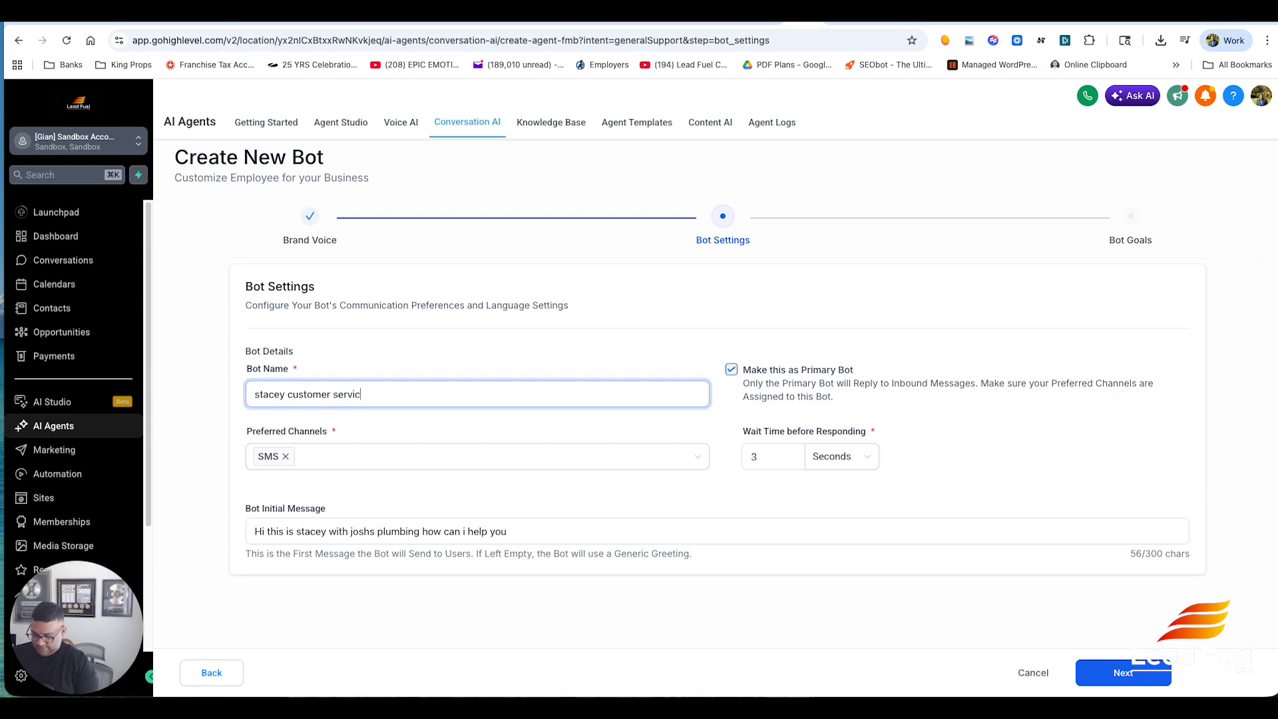
pyautogui.click(1169, 414)
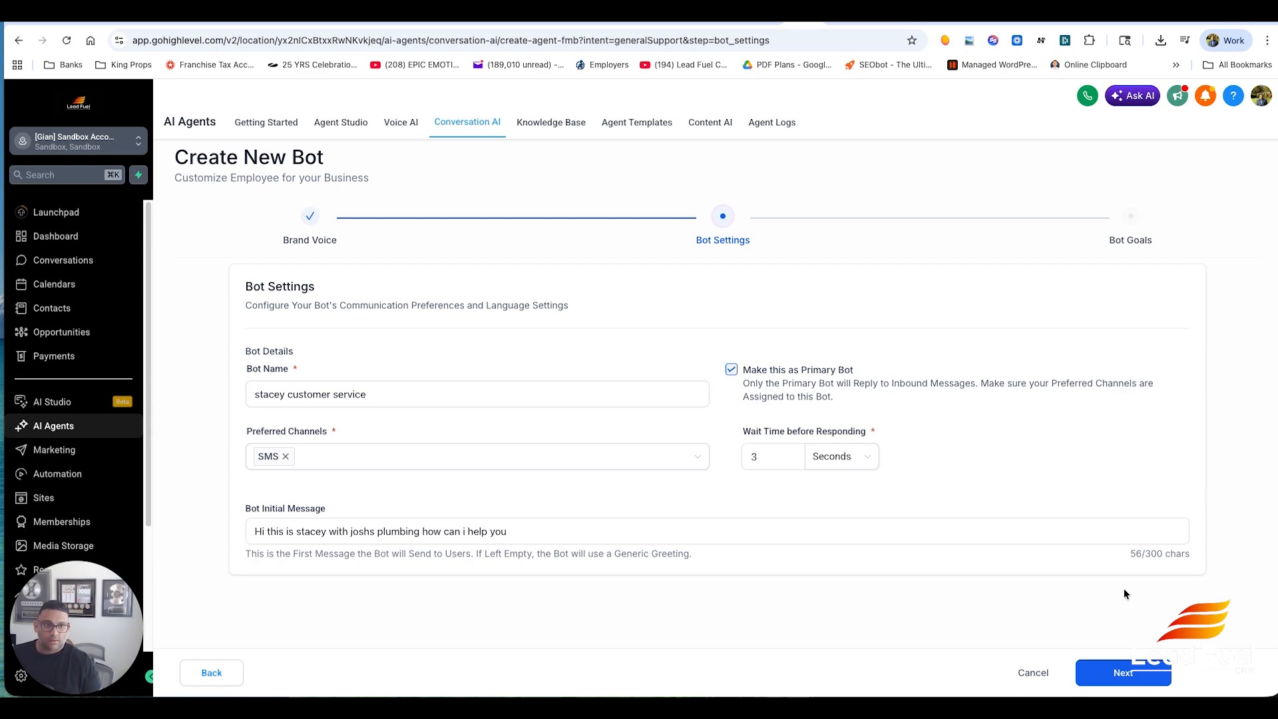
pyautogui.click(1122, 674)
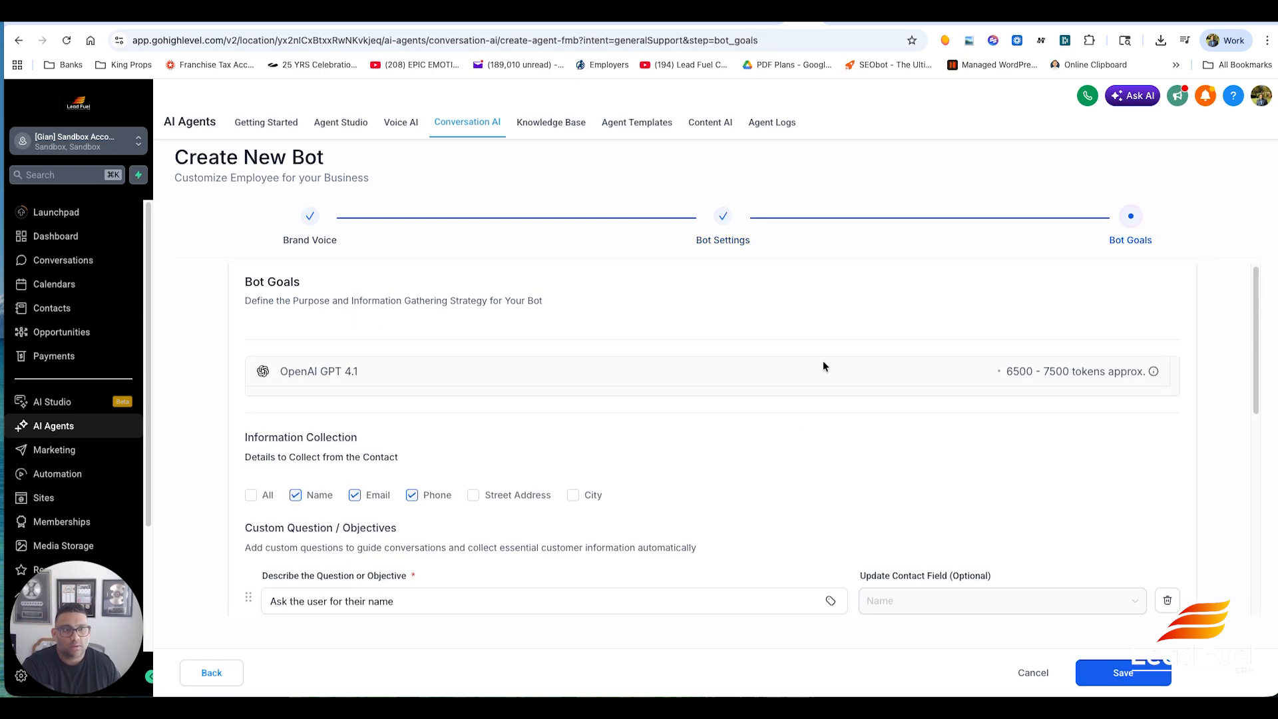
# - Add City to the contact details the bot collects
pyautogui.scroll(-1, 823, 361)
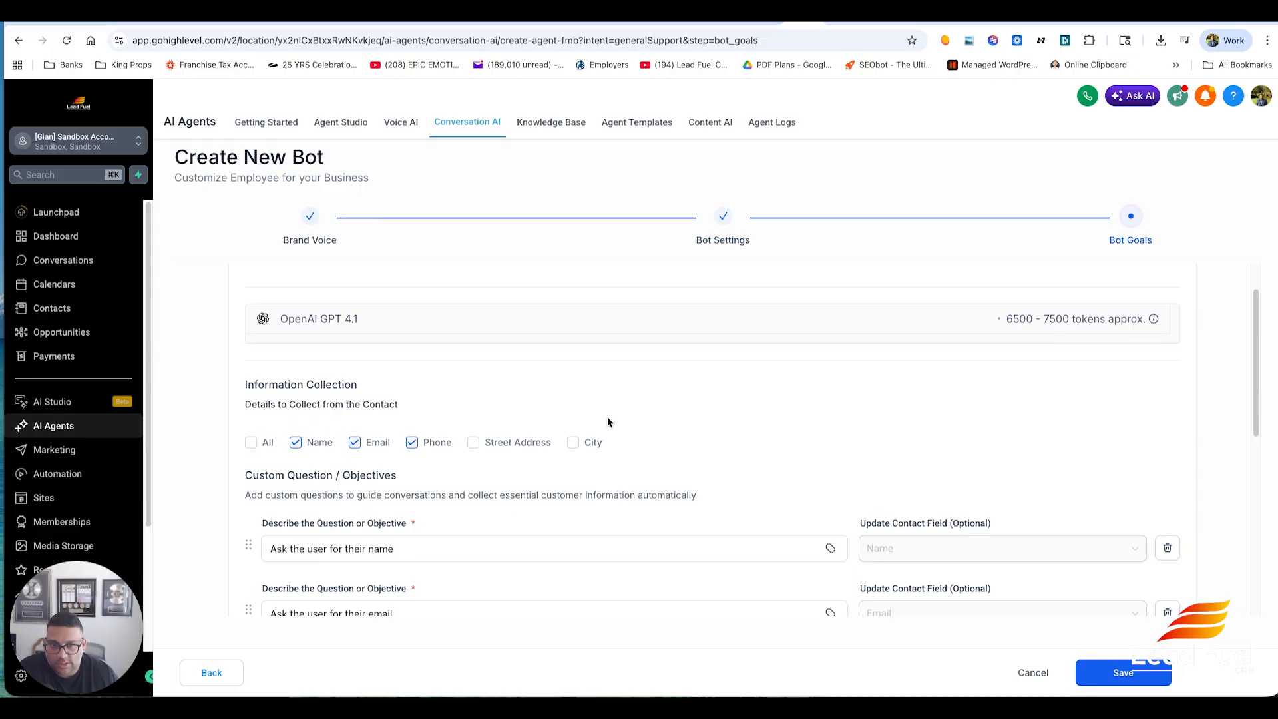
pyautogui.scroll(-2, 607, 417)
pyautogui.click(574, 348)
pyautogui.click(573, 348)
pyautogui.click(573, 348)
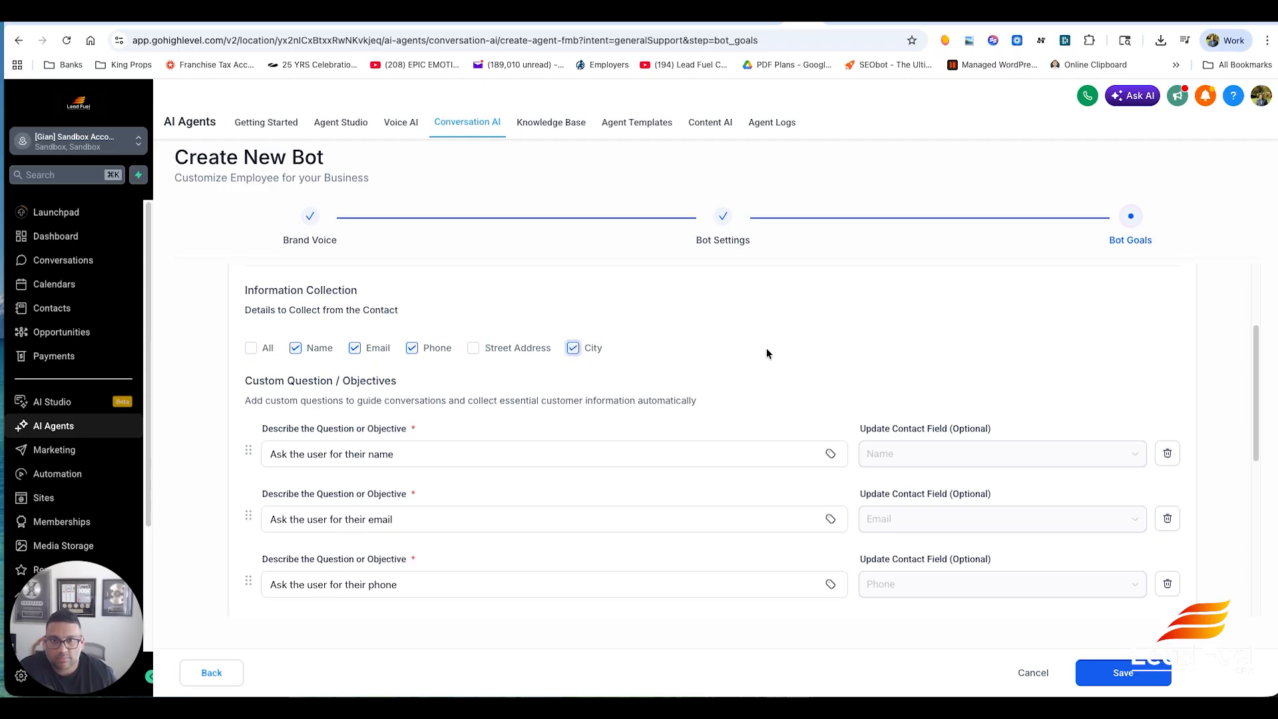
# - Enable appointment booking using the Ai Booking Calendar, leaving the trigger workflows empty
pyautogui.scroll(-2, 685, 315)
pyautogui.scroll(-1, 531, 511)
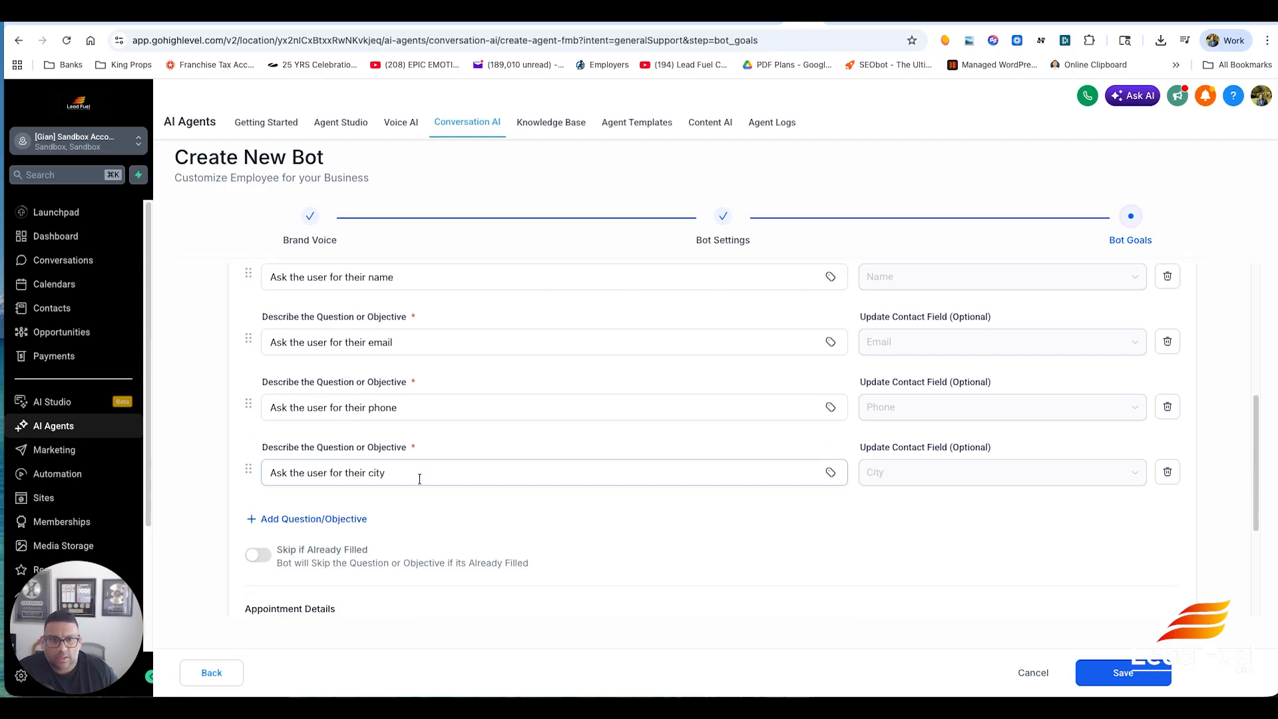
pyautogui.scroll(-3, 419, 358)
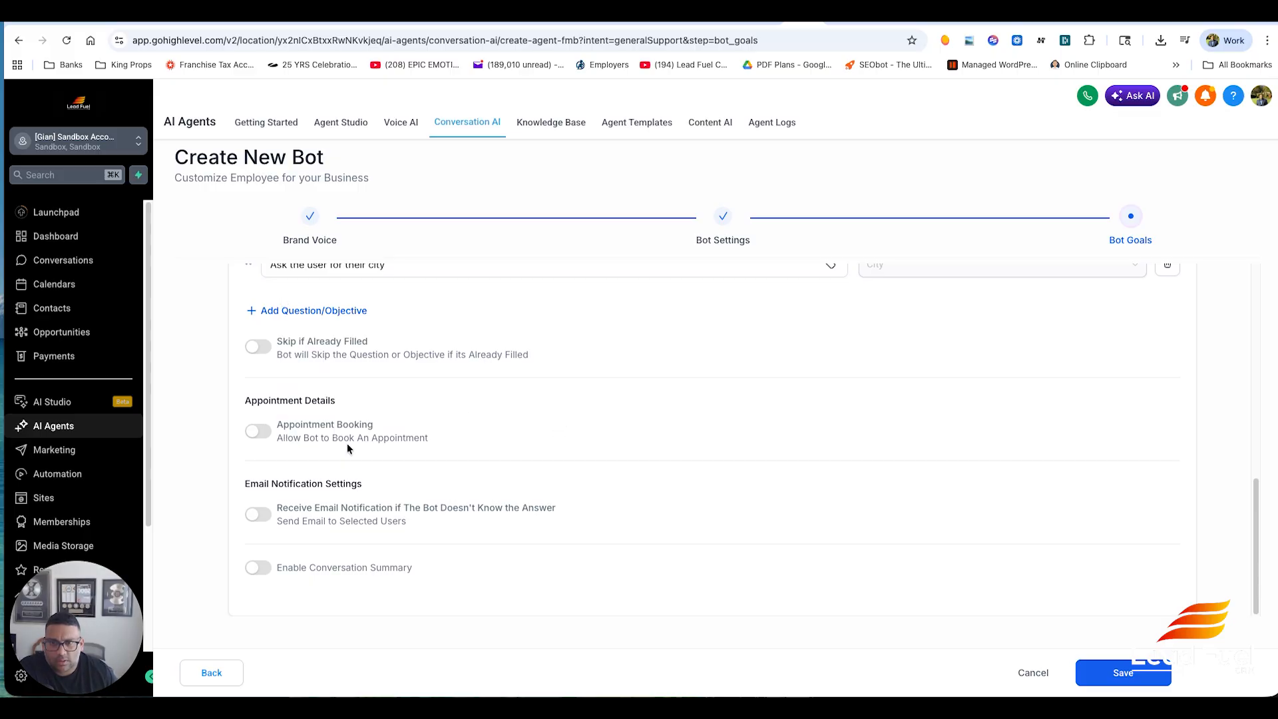
pyautogui.click(261, 431)
pyautogui.click(321, 487)
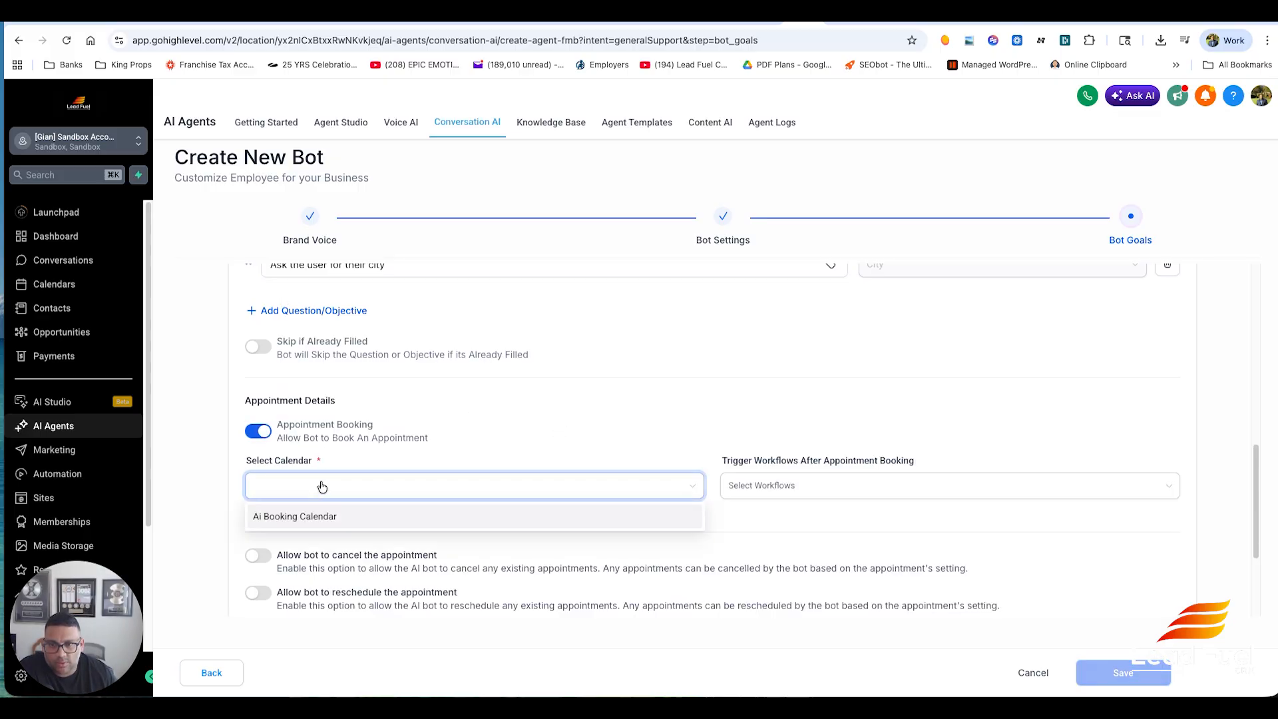
pyautogui.click(319, 522)
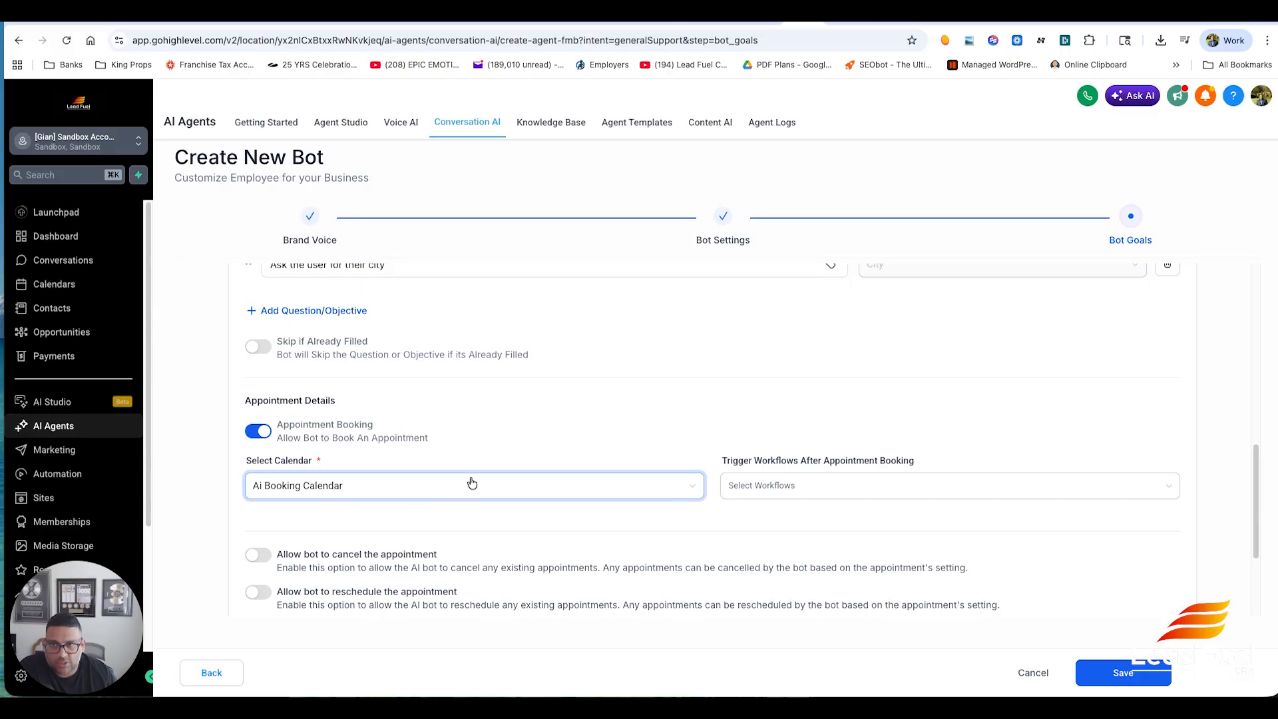
pyautogui.click(756, 491)
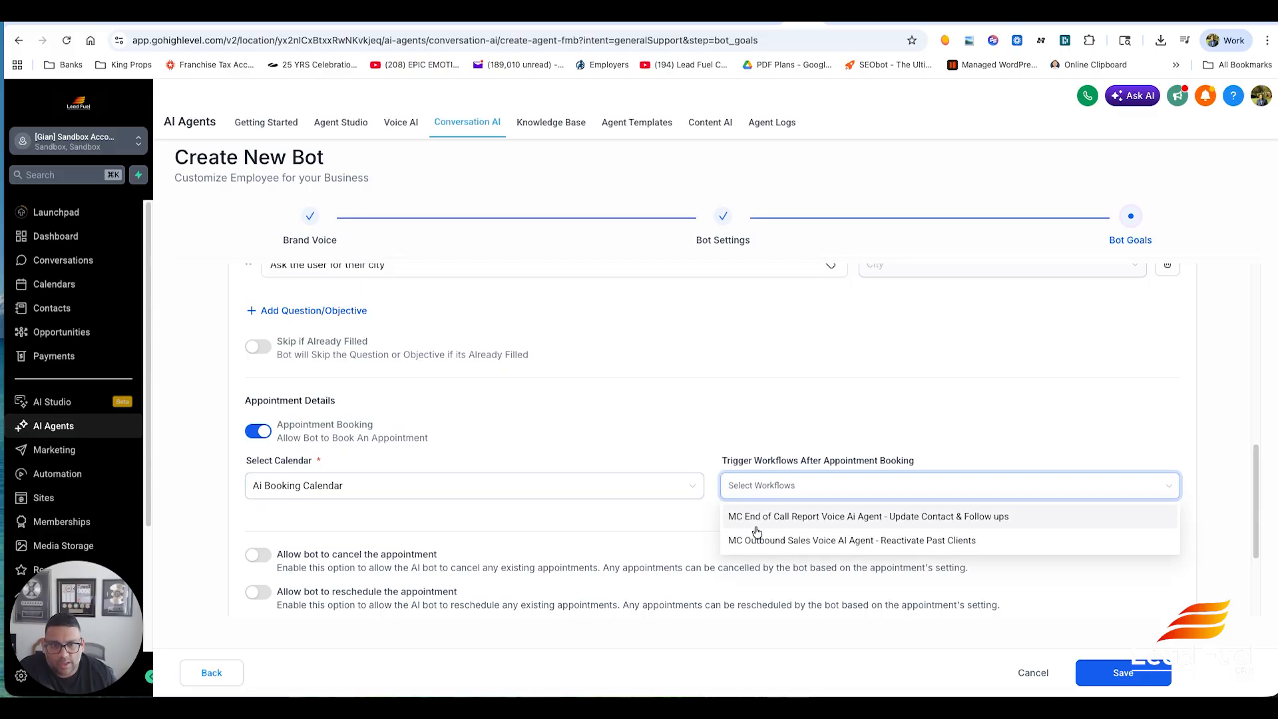
pyautogui.click(971, 425)
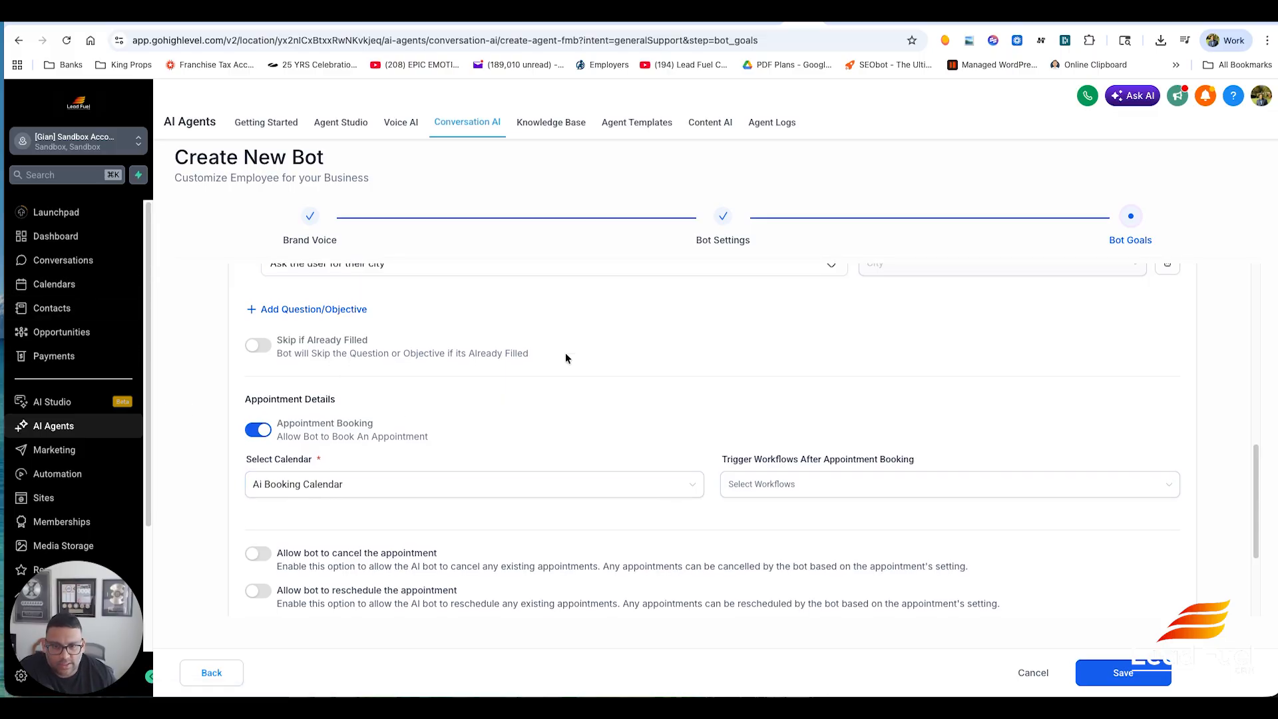
# - Allow the bot to cancel and reschedule appointments
pyautogui.scroll(-1, 400, 399)
pyautogui.scroll(-1, 465, 519)
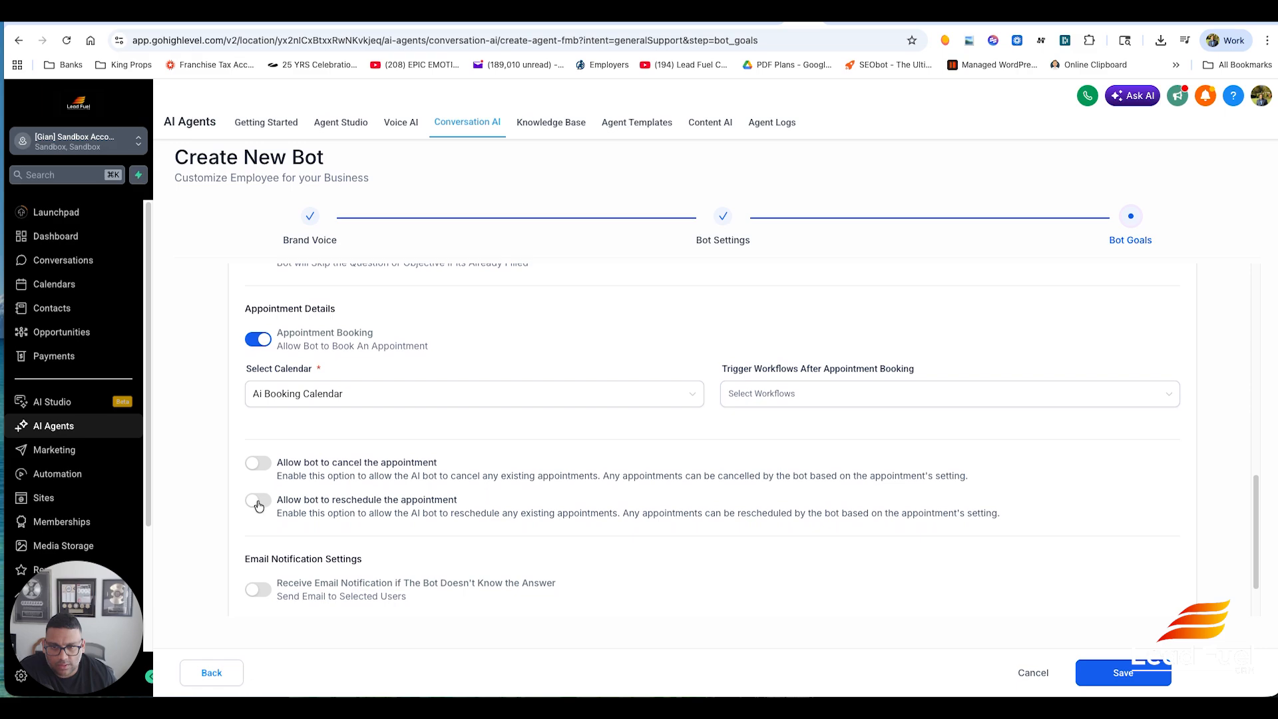
pyautogui.click(260, 464)
pyautogui.click(266, 503)
# - Turn on email notifications for unanswered questions, sent to all admins
pyautogui.scroll(-2, 416, 526)
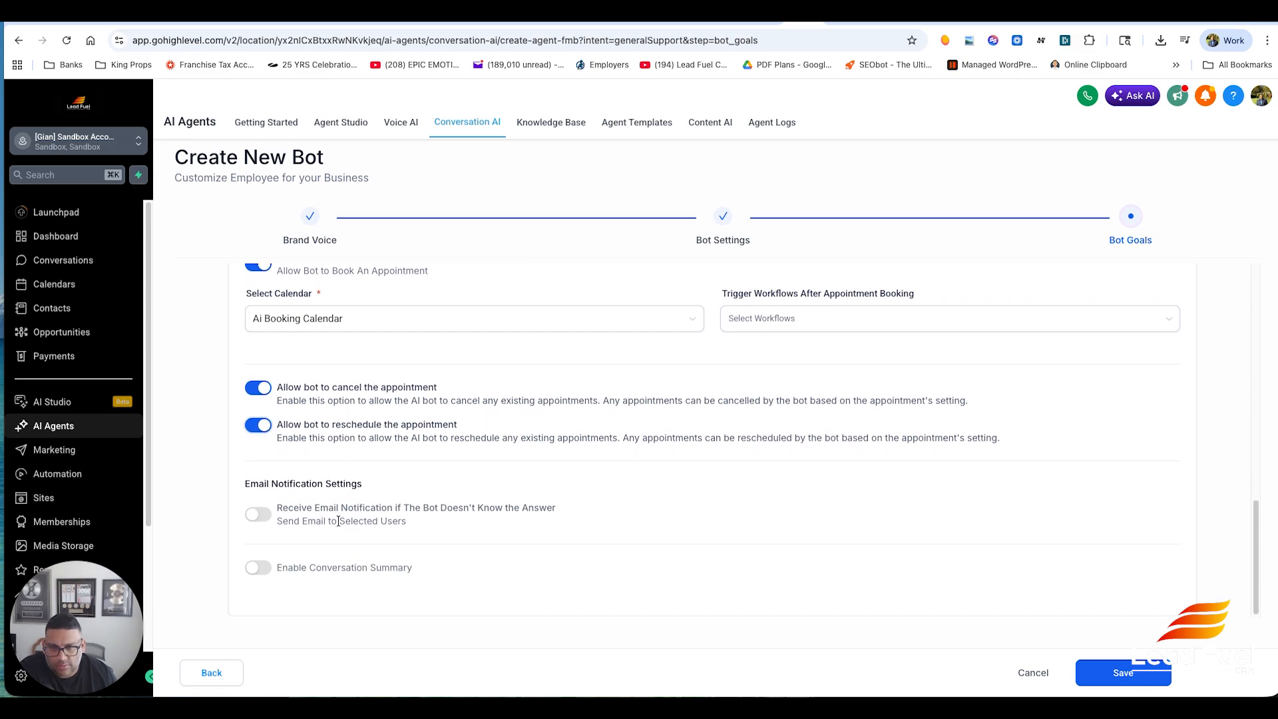
pyautogui.click(258, 514)
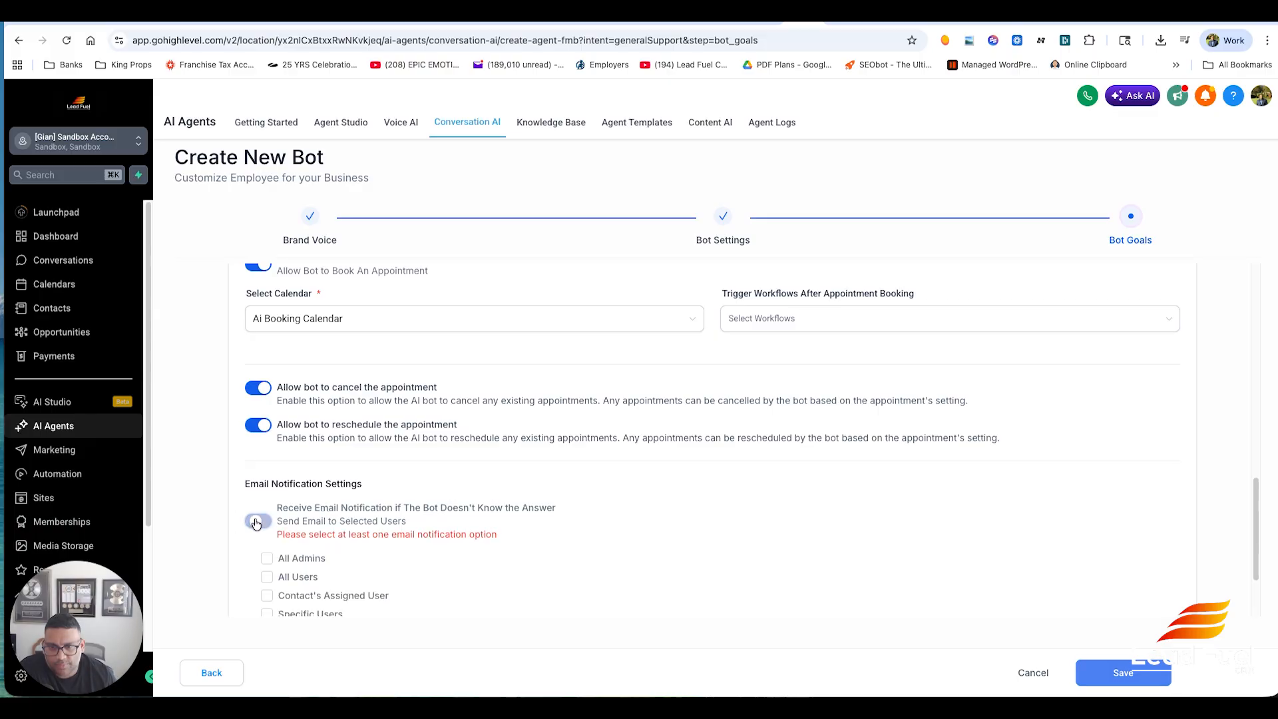
pyautogui.scroll(-3, 400, 509)
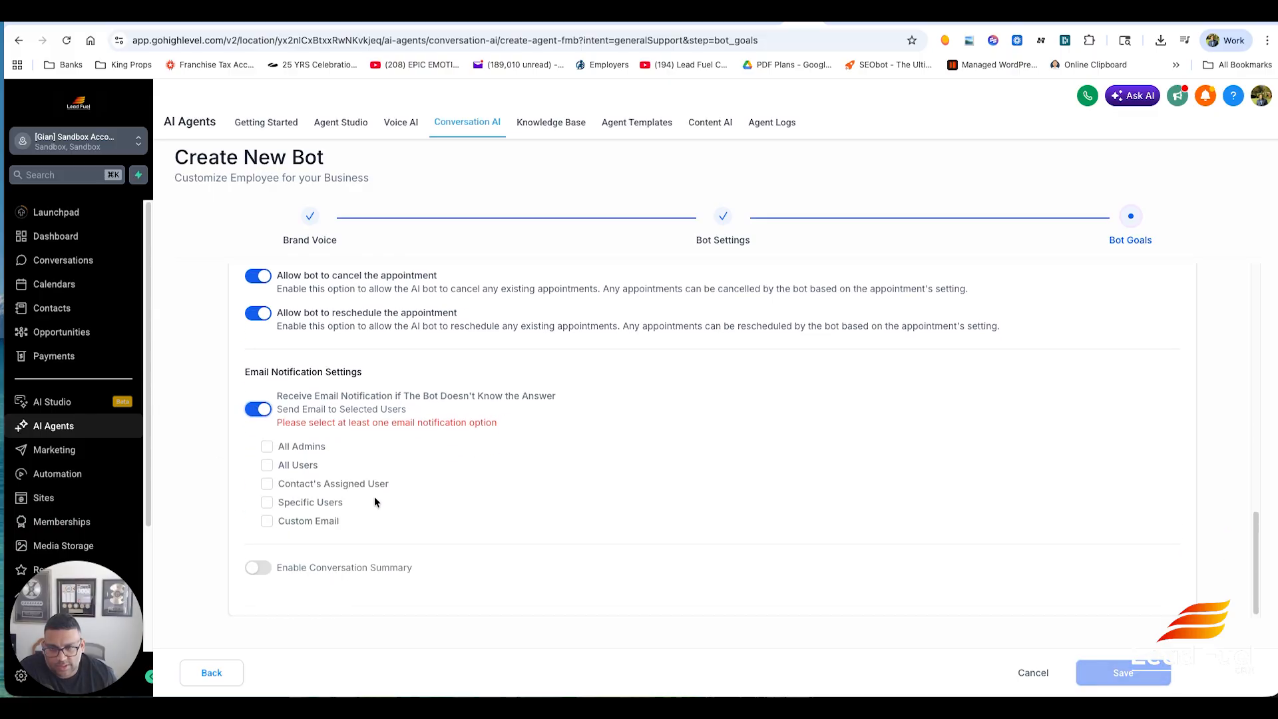
pyautogui.click(267, 447)
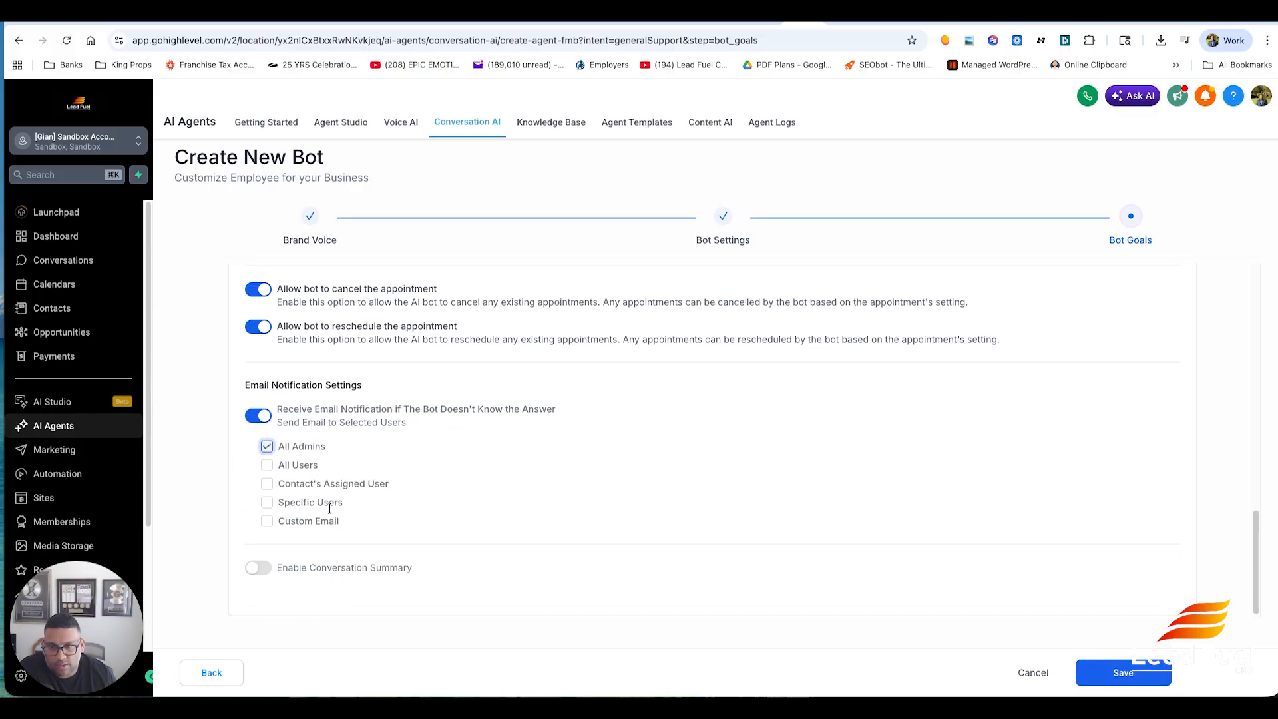
# - Enable the conversation summary with its default settings
pyautogui.click(259, 569)
pyautogui.scroll(-5, 530, 530)
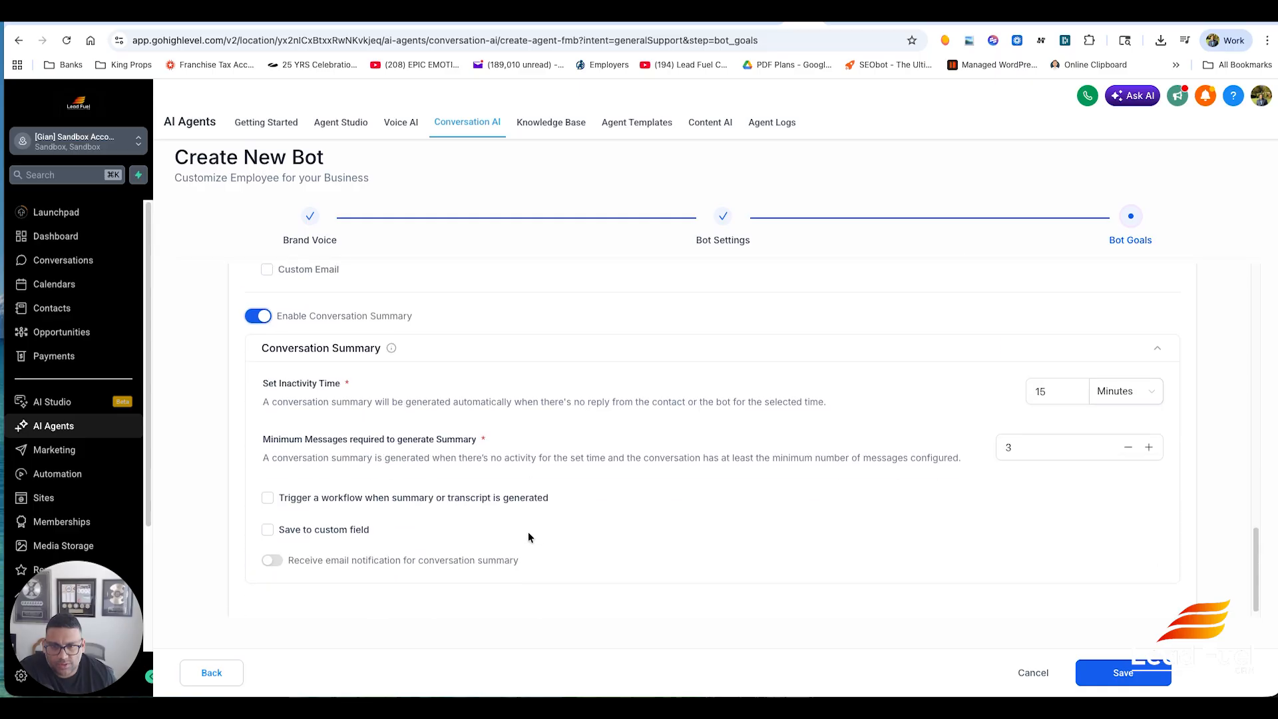
pyautogui.scroll(-1, 831, 398)
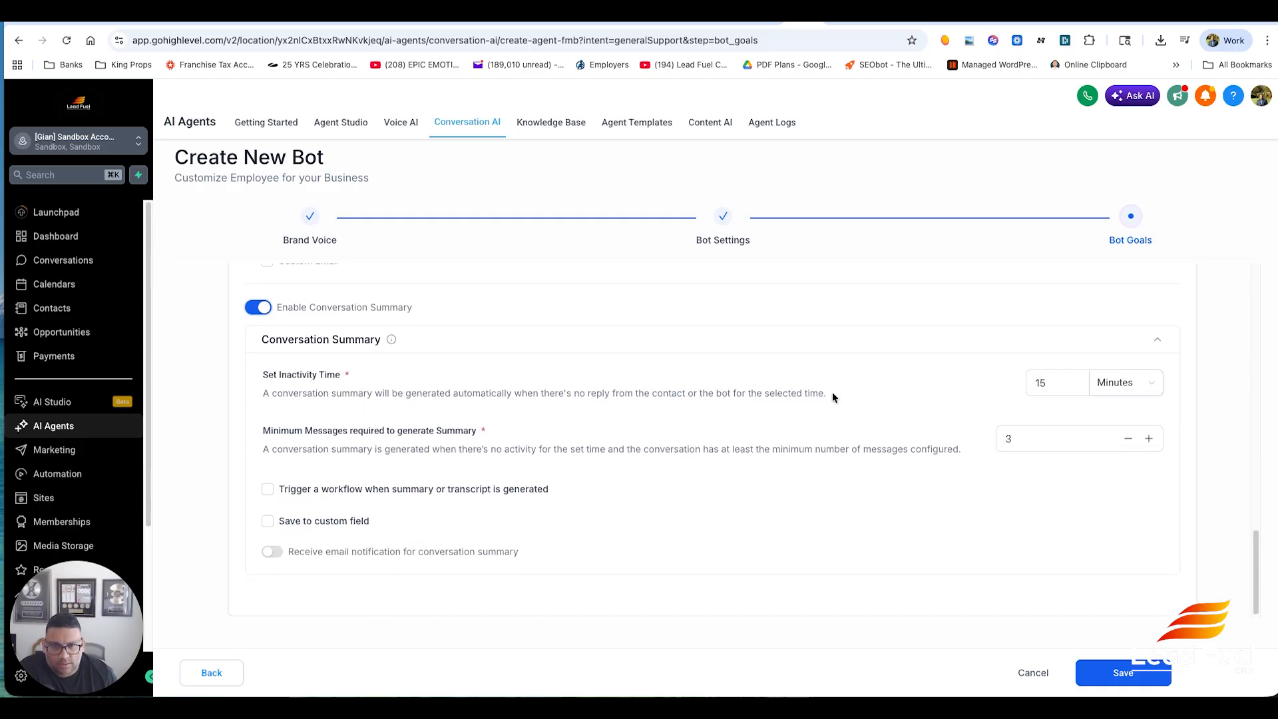
# - Save the bot and open the bot test chat
pyautogui.click(1138, 670)
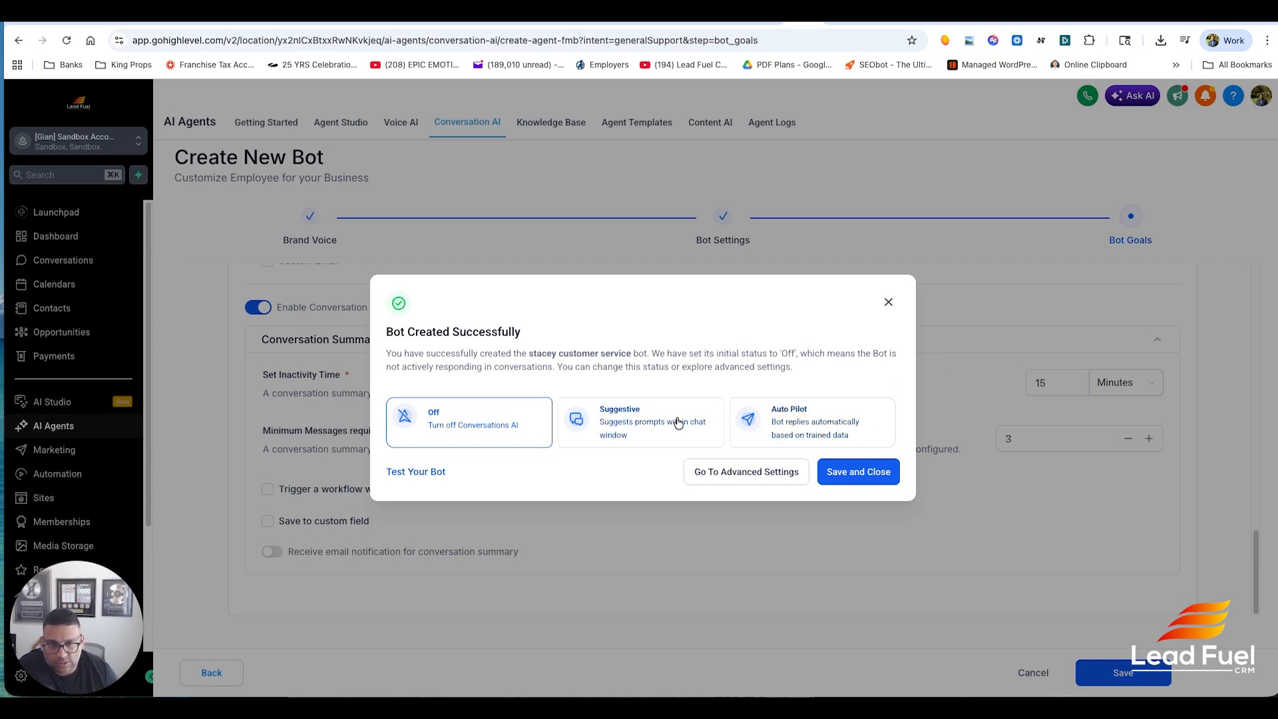
pyautogui.click(433, 472)
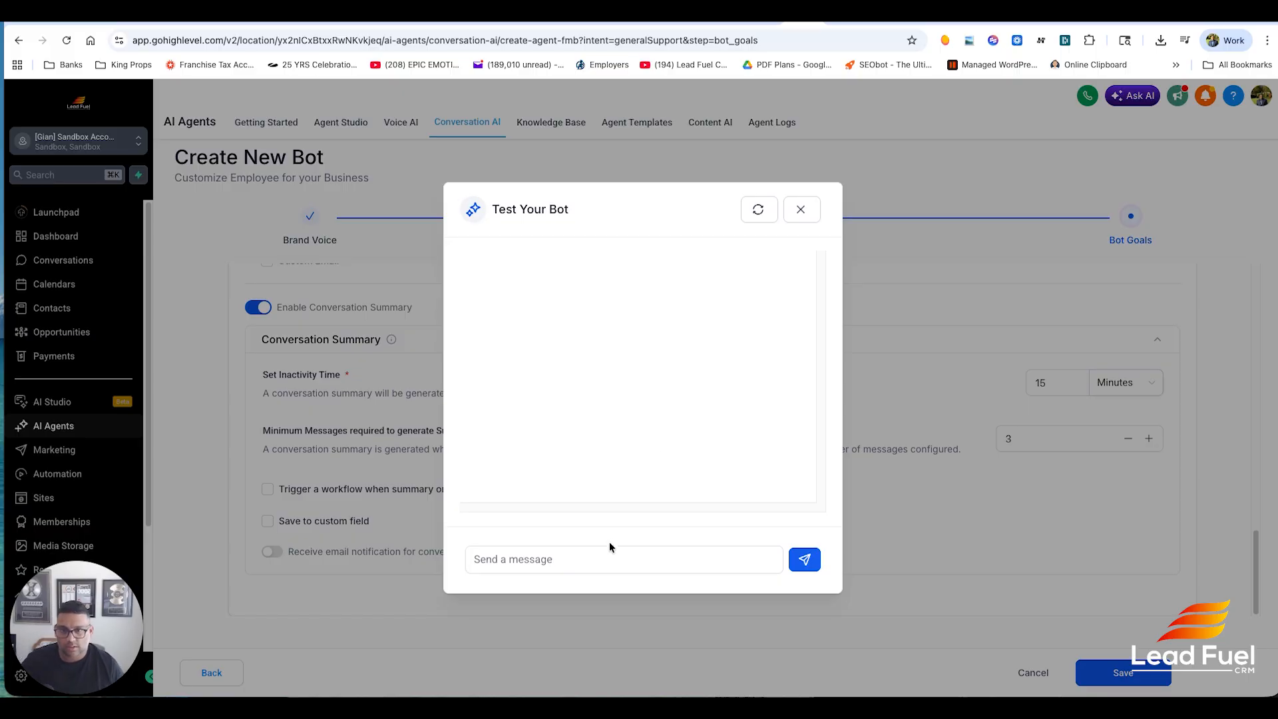
# - Send the test message "hi i have a leak under the sink" to the bot
pyautogui.click(606, 565)
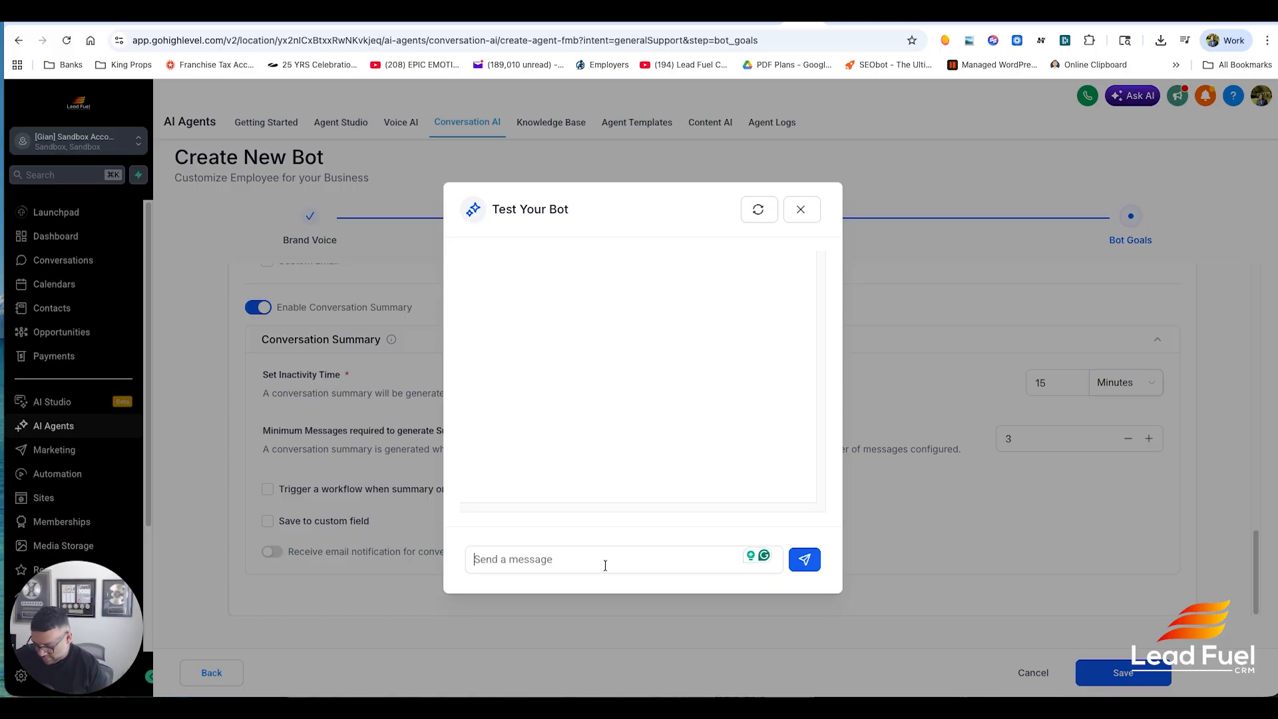
pyautogui.write('hi ive')
pyautogui.press('BackSpace')
pyautogui.press('BackSpace')
pyautogui.press('BackSpace')
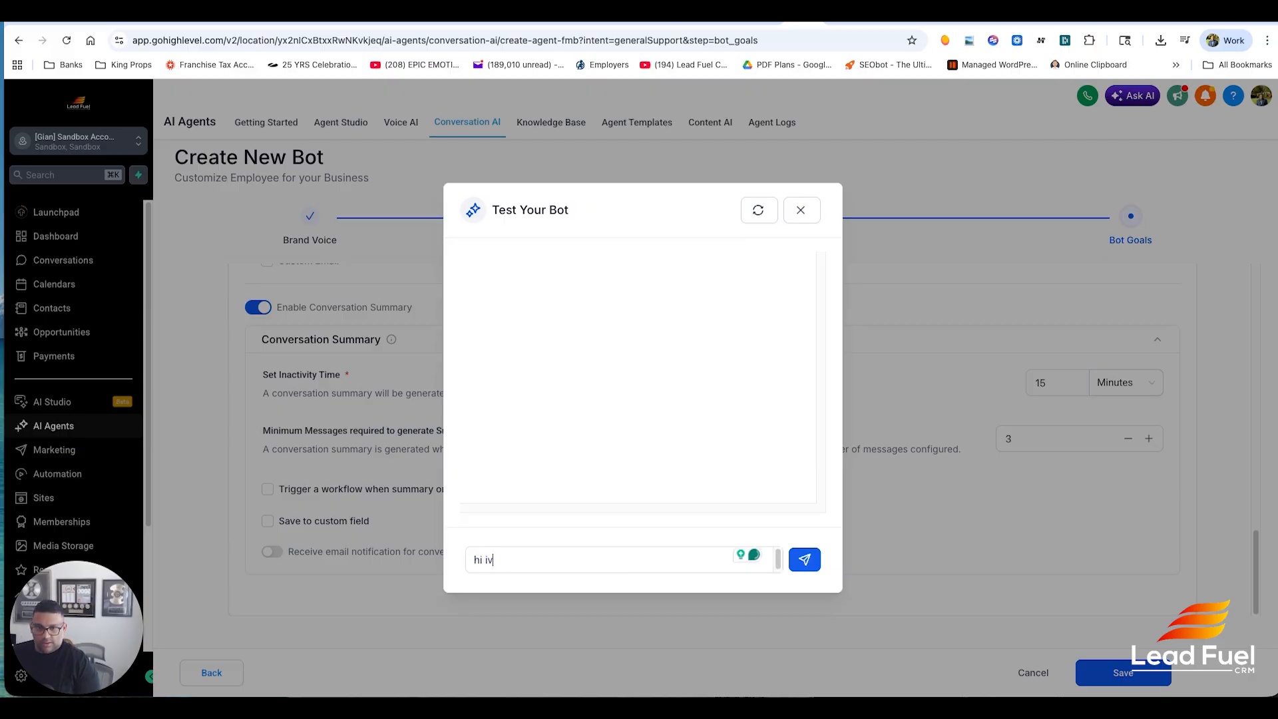
pyautogui.write('i ha')
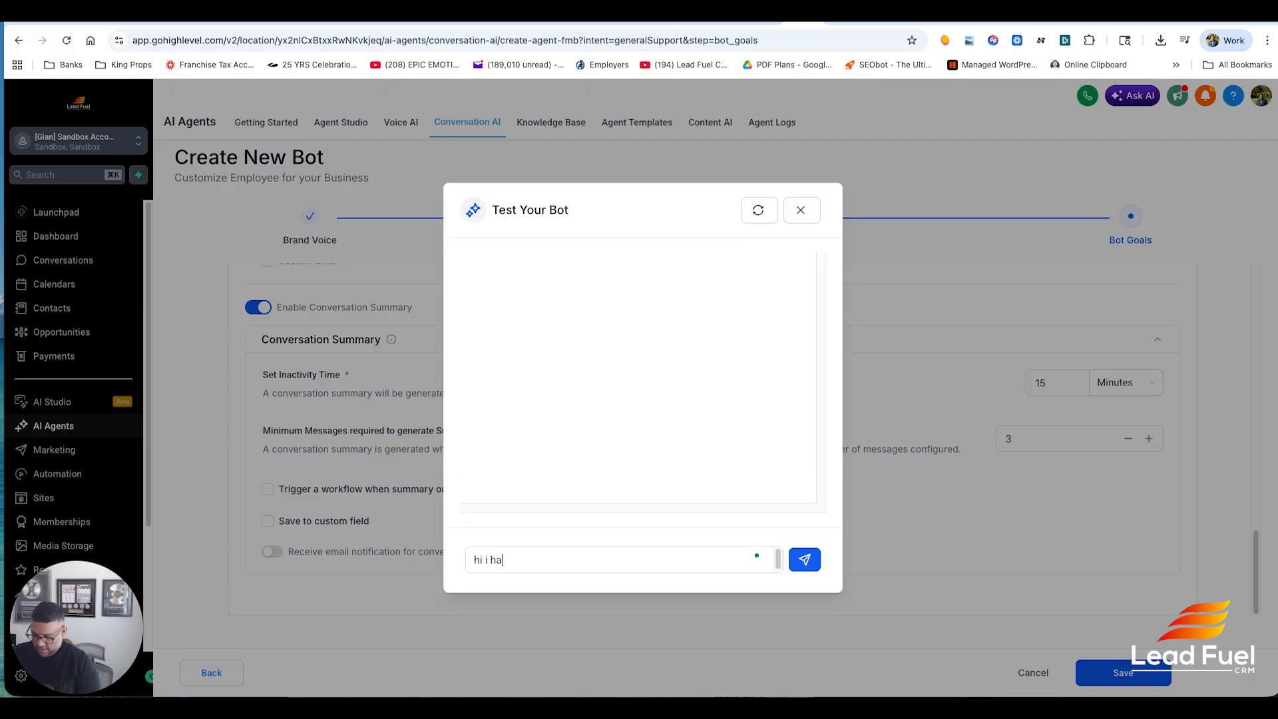
pyautogui.write('ve a leak under the sink')
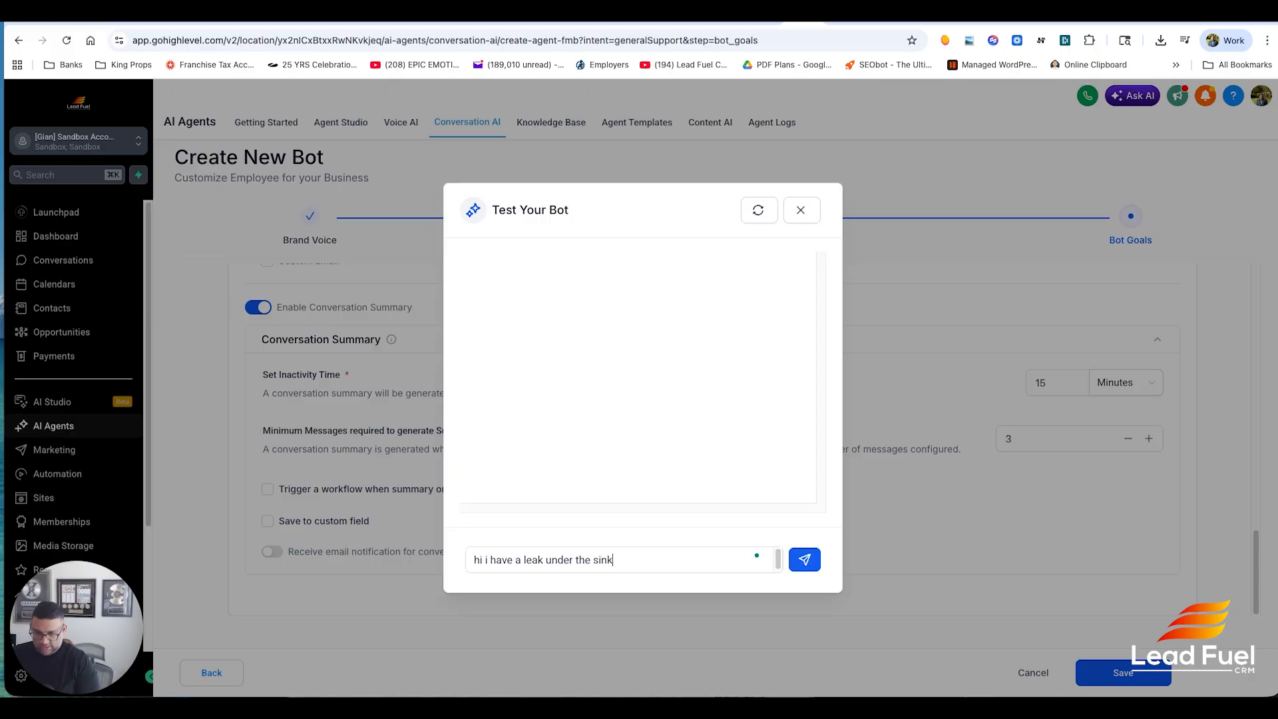
pyautogui.press('Return')
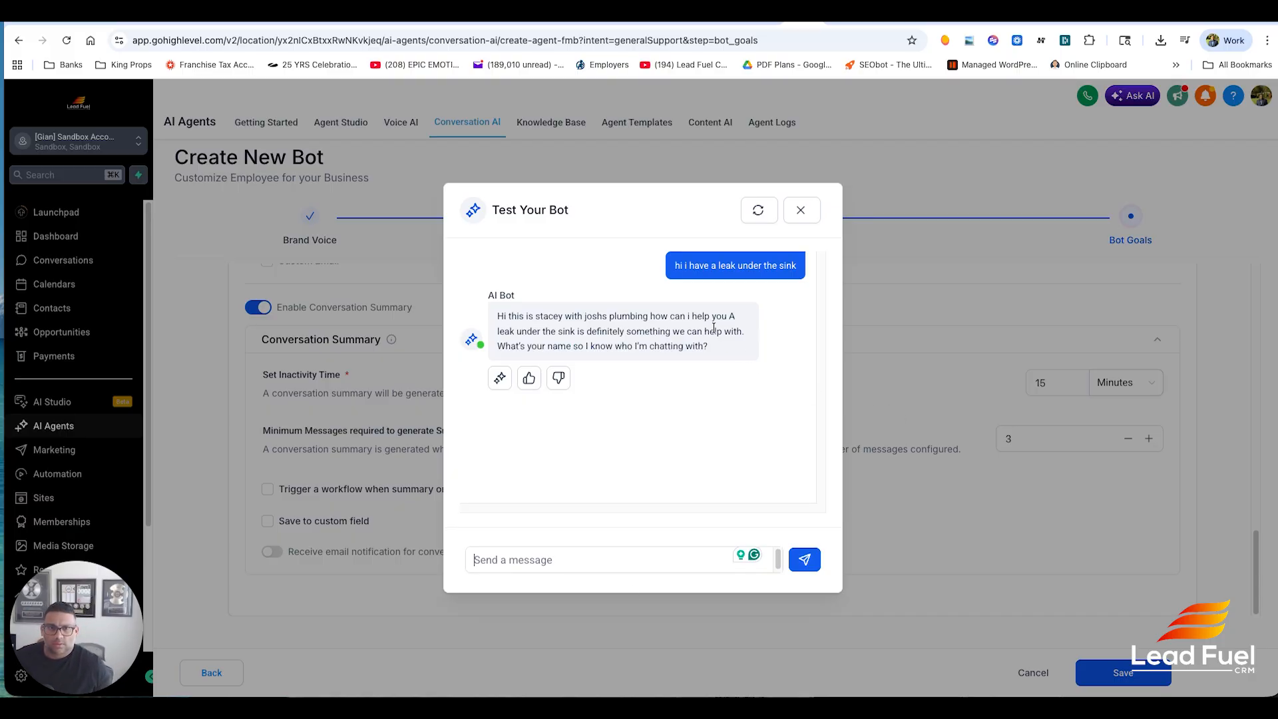
# - Answer the bot's name question with a customer first name
pyautogui.moveTo(650, 315); pyautogui.dragTo(727, 317)
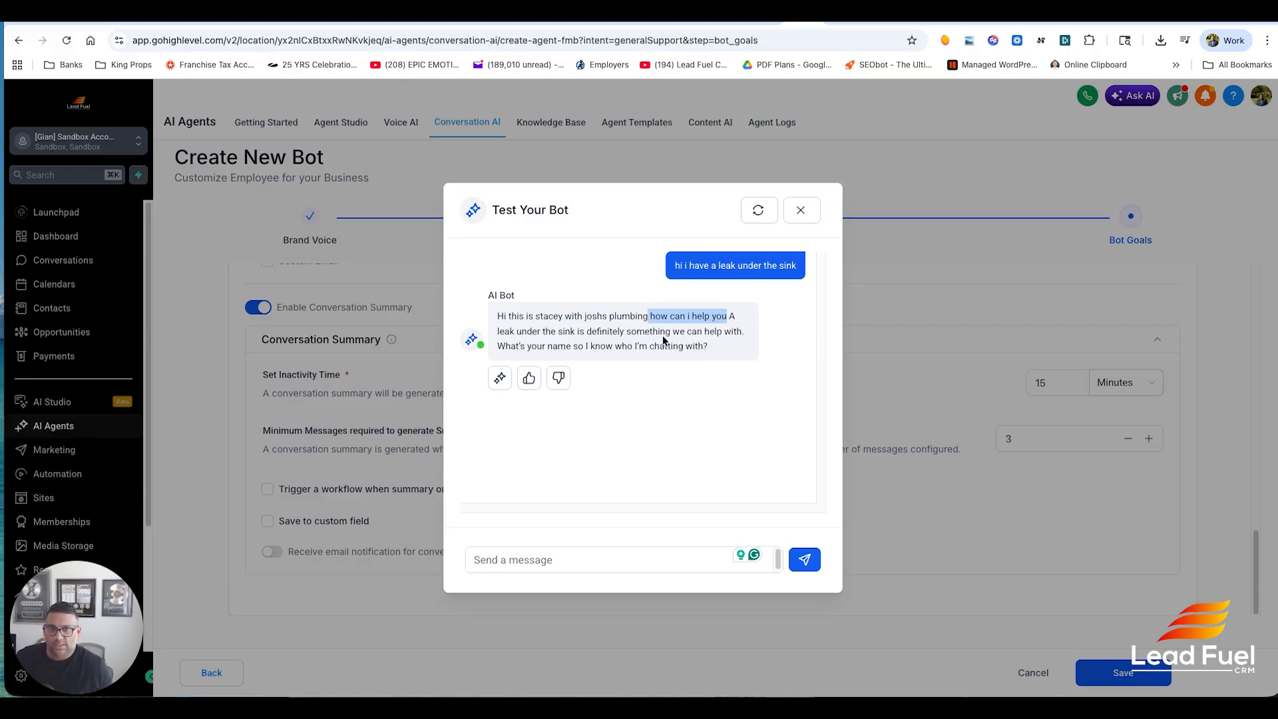
pyautogui.click(577, 550)
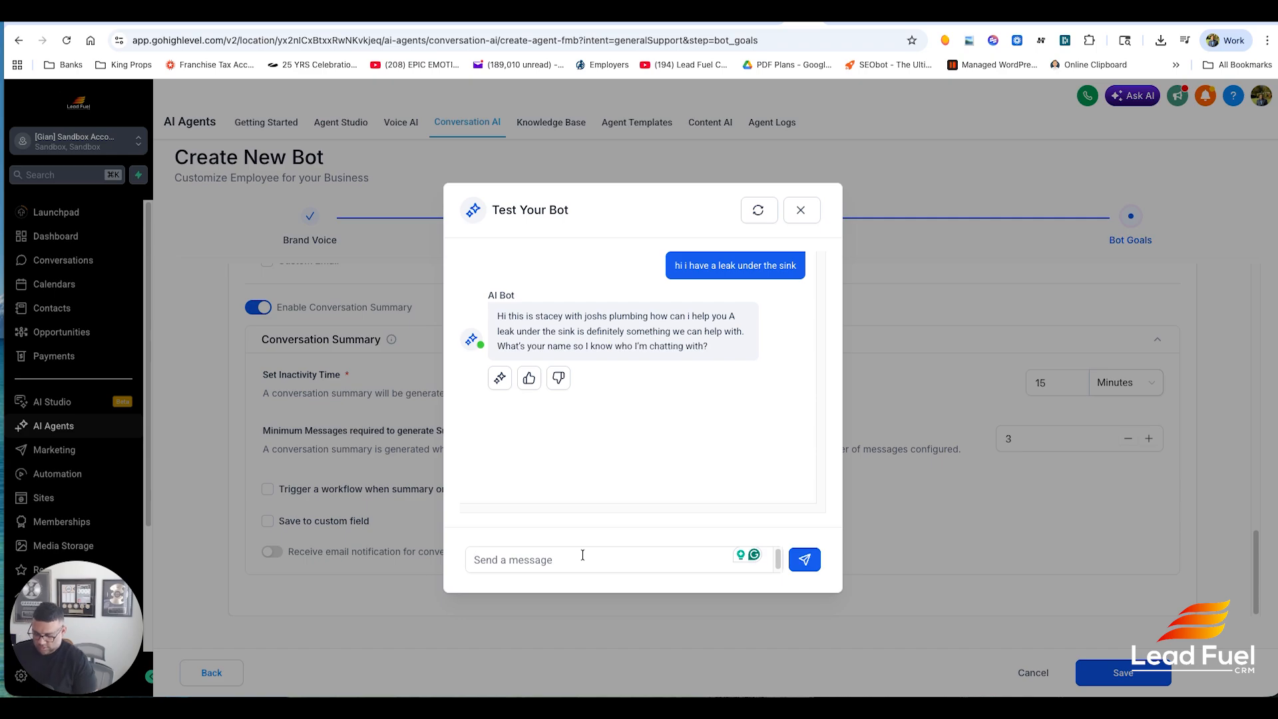
pyautogui.write('steve')
pyautogui.press('Return')
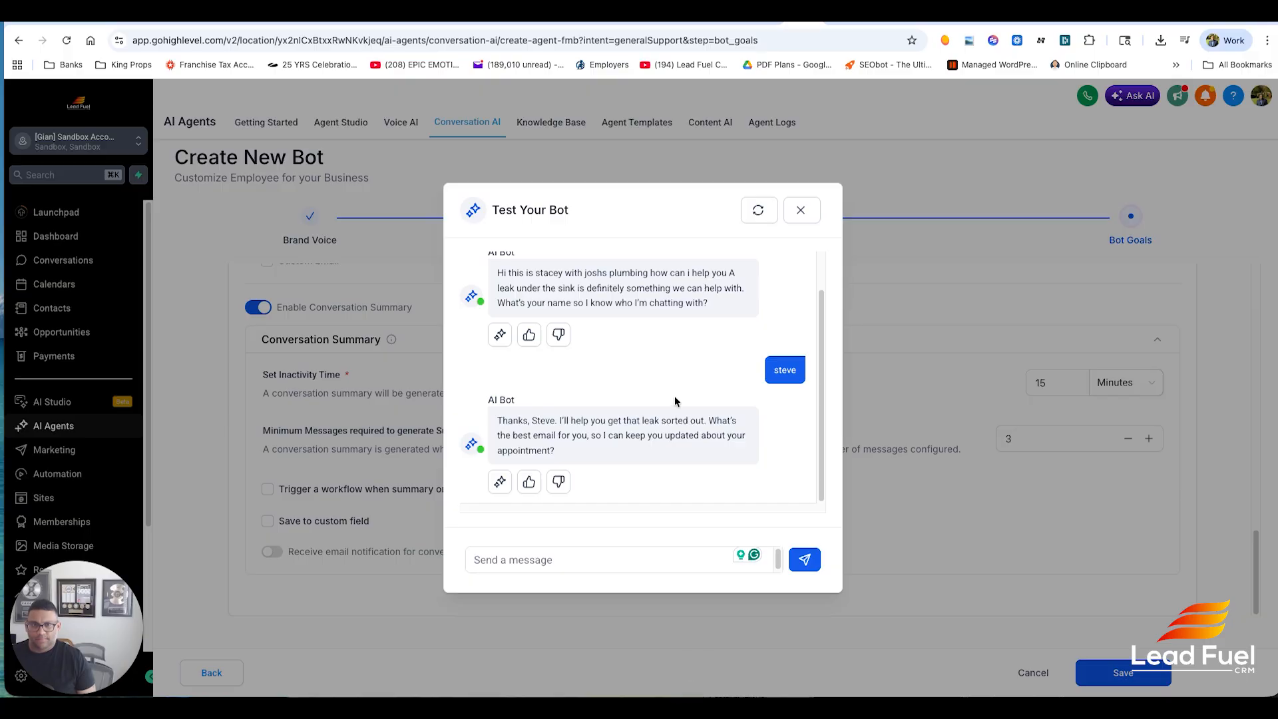
pyautogui.click(581, 559)
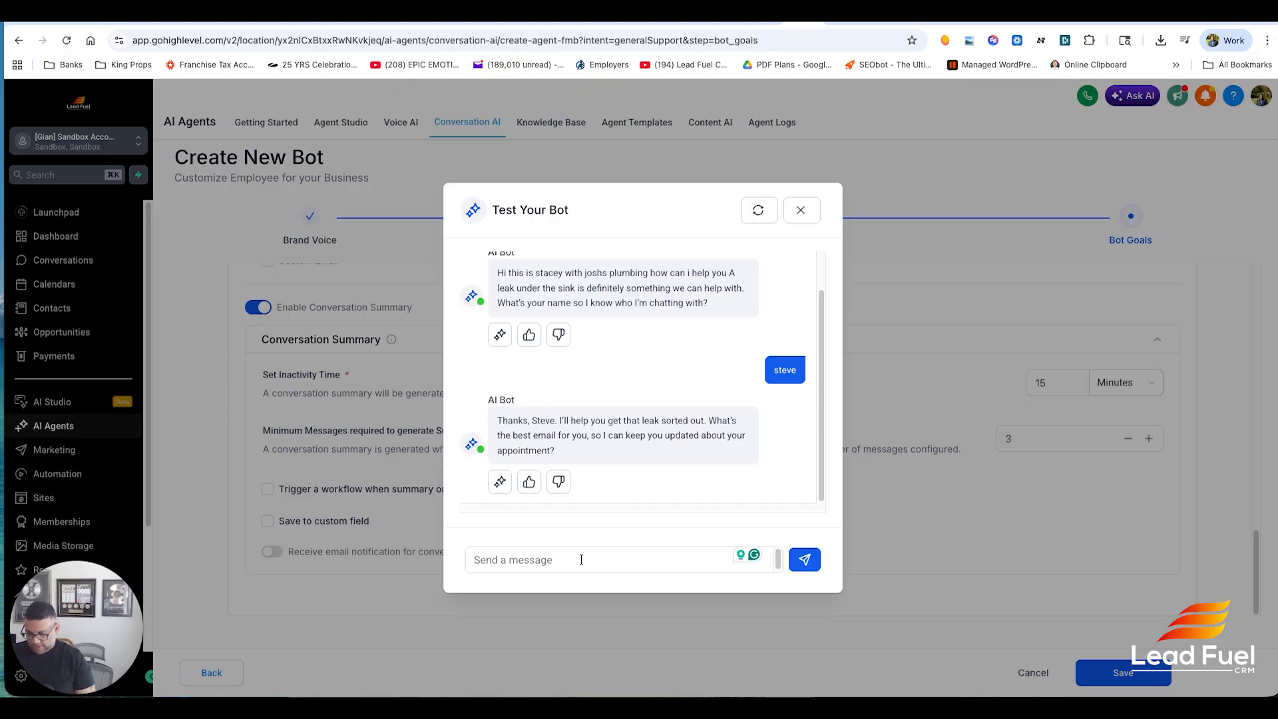
pyautogui.write('joshpat')
pyautogui.press('BackSpace')
pyautogui.press('BackSpace')
pyautogui.press('BackSpace')
pyautogui.press('BackSpace')
pyautogui.press('BackSpace')
pyautogui.press('BackSpace')
pyautogui.press('BackSpace')
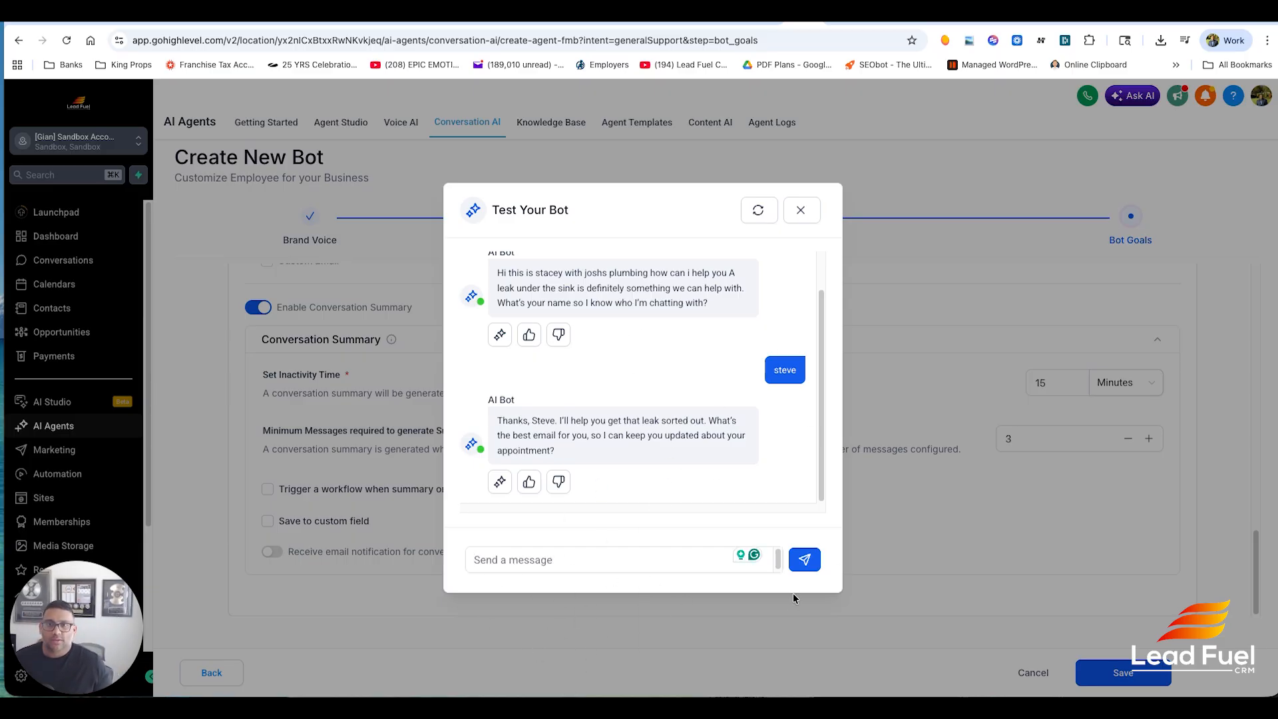
# - Close the test chat, set the new bot's status to Auto Pilot, and save
pyautogui.click(803, 210)
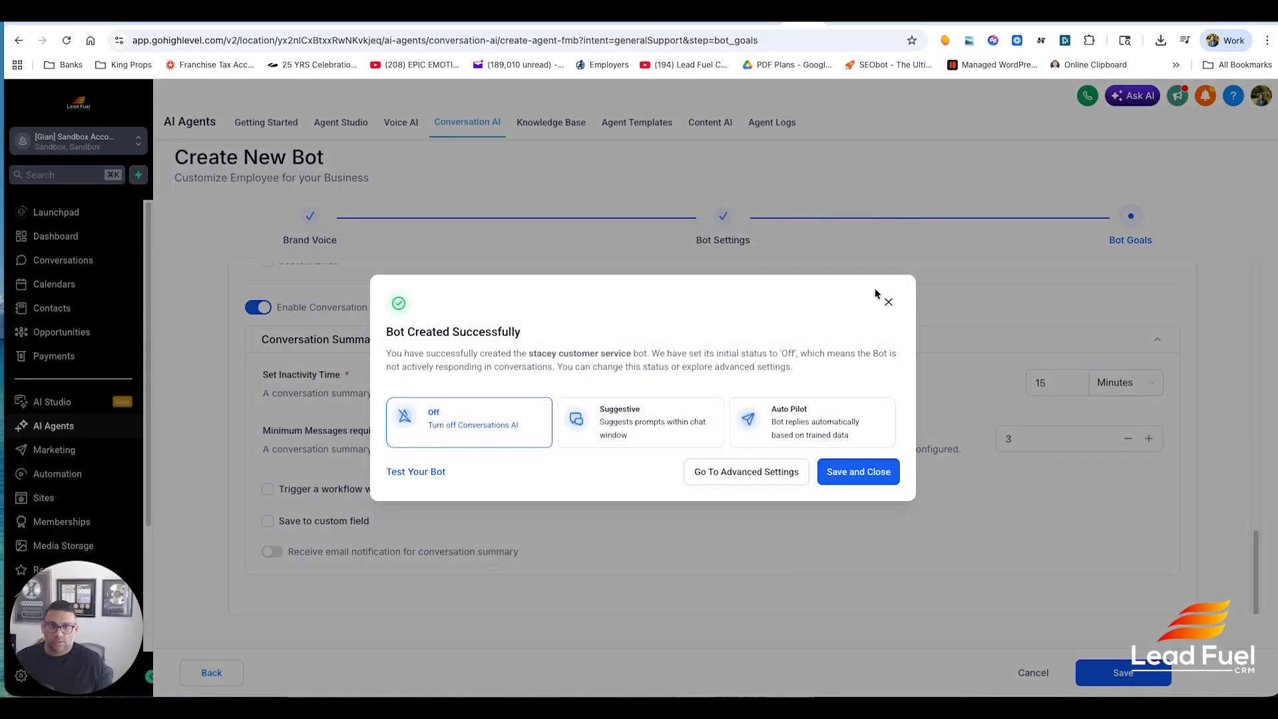
pyautogui.click(836, 428)
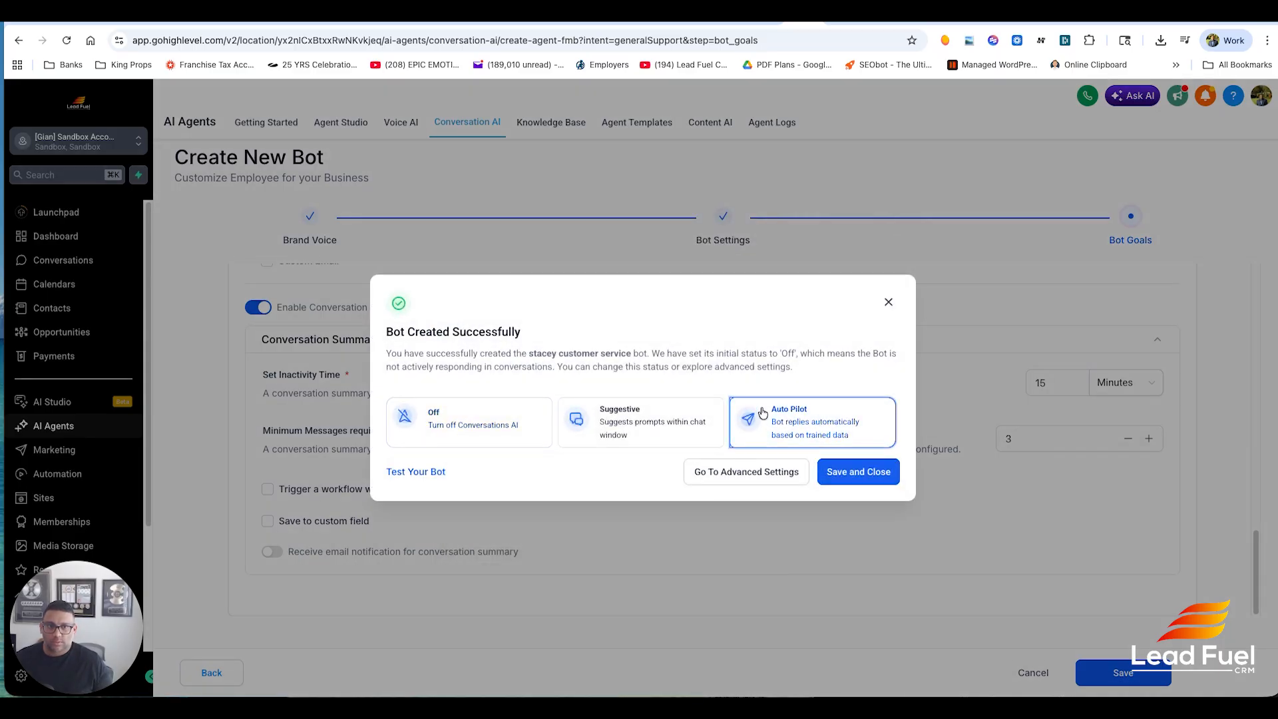
pyautogui.click(868, 477)
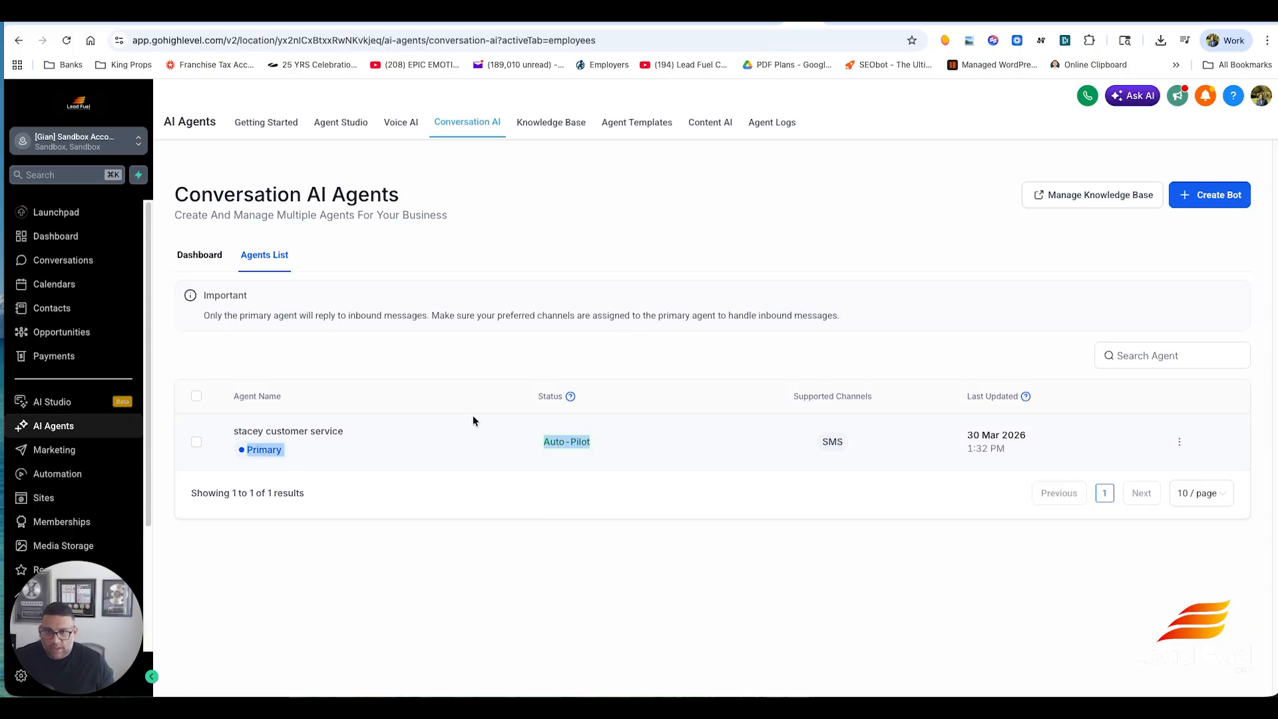
# - Look over the saved bot's settings and the Create New Bot options
pyautogui.click(473, 419)
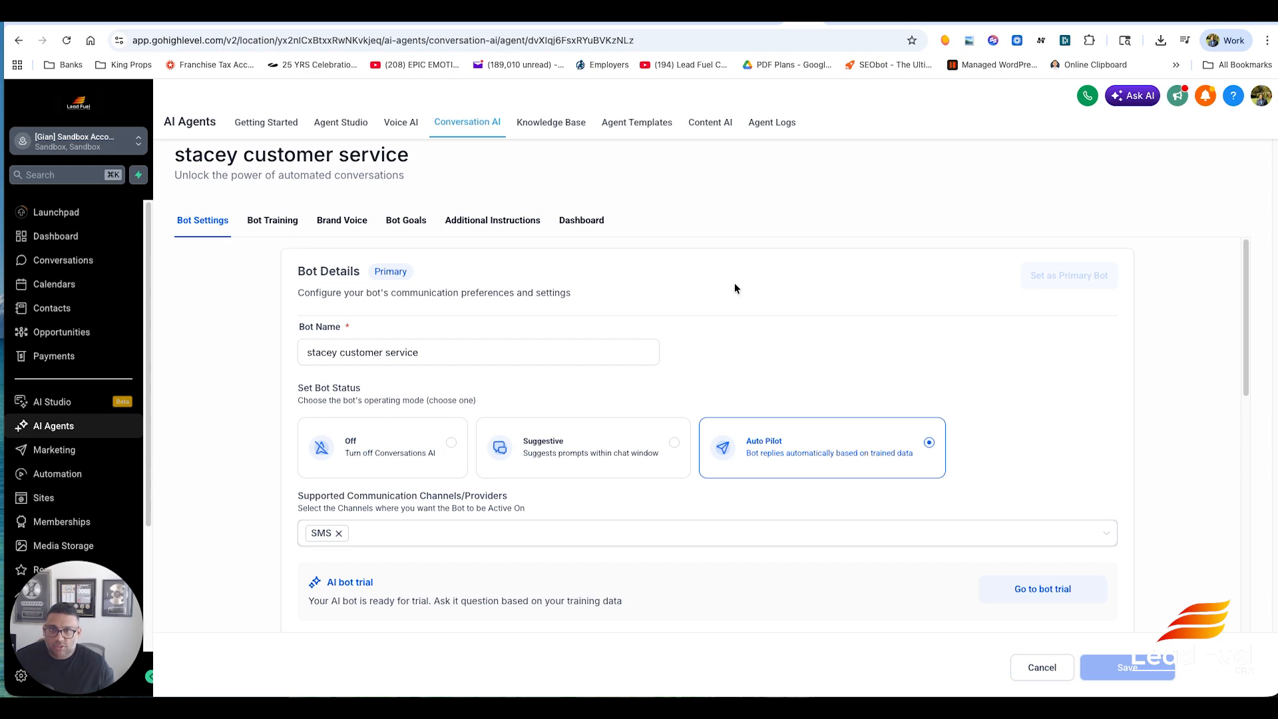
pyautogui.click(474, 142)
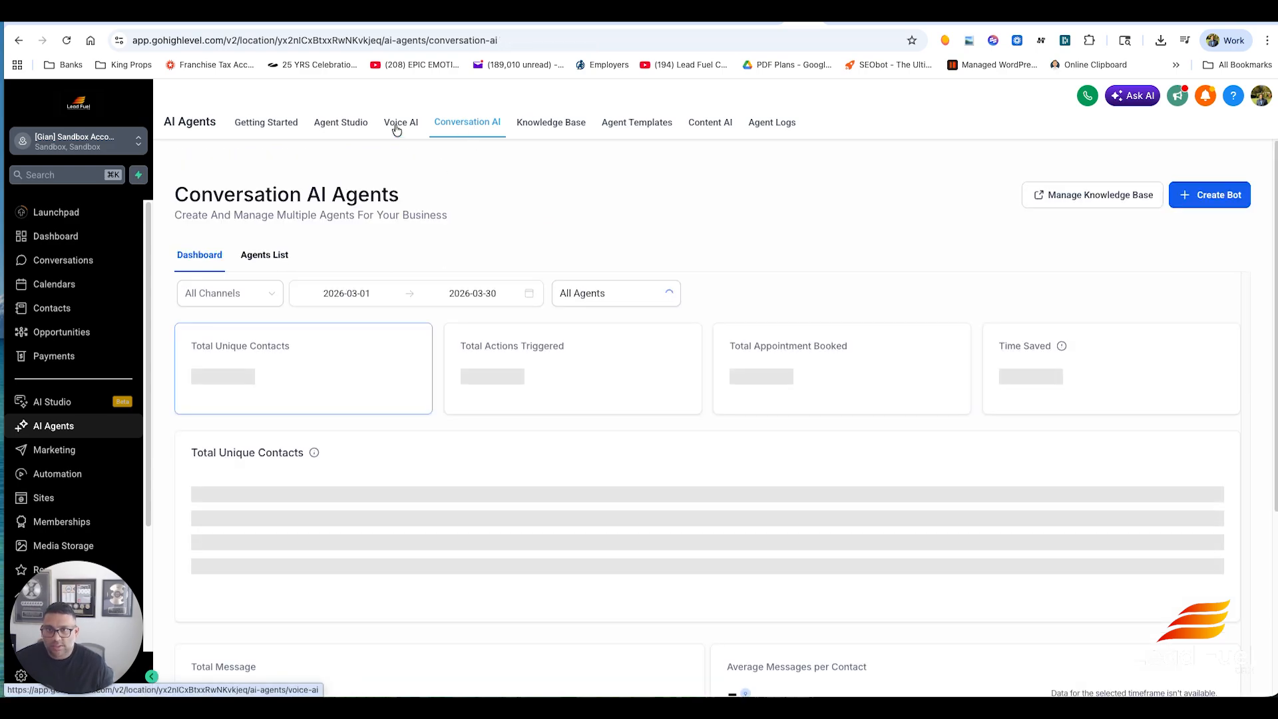
pyautogui.click(1237, 194)
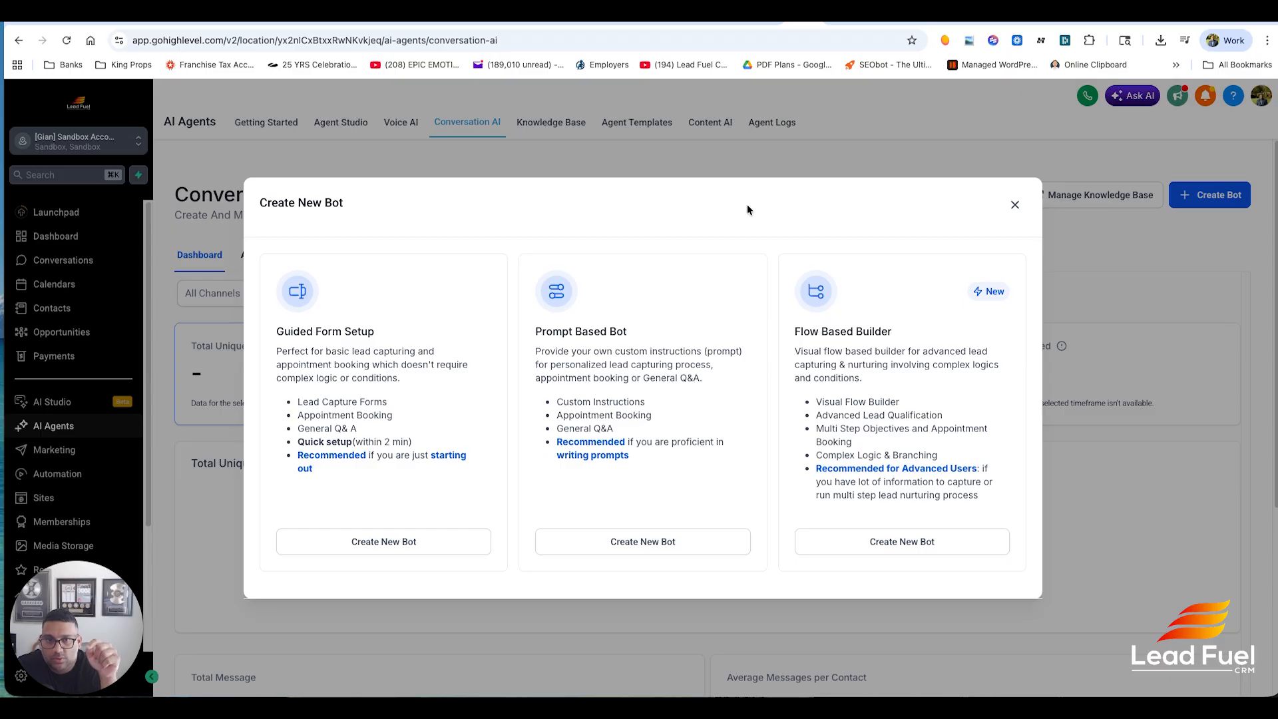
pyautogui.click(1015, 204)
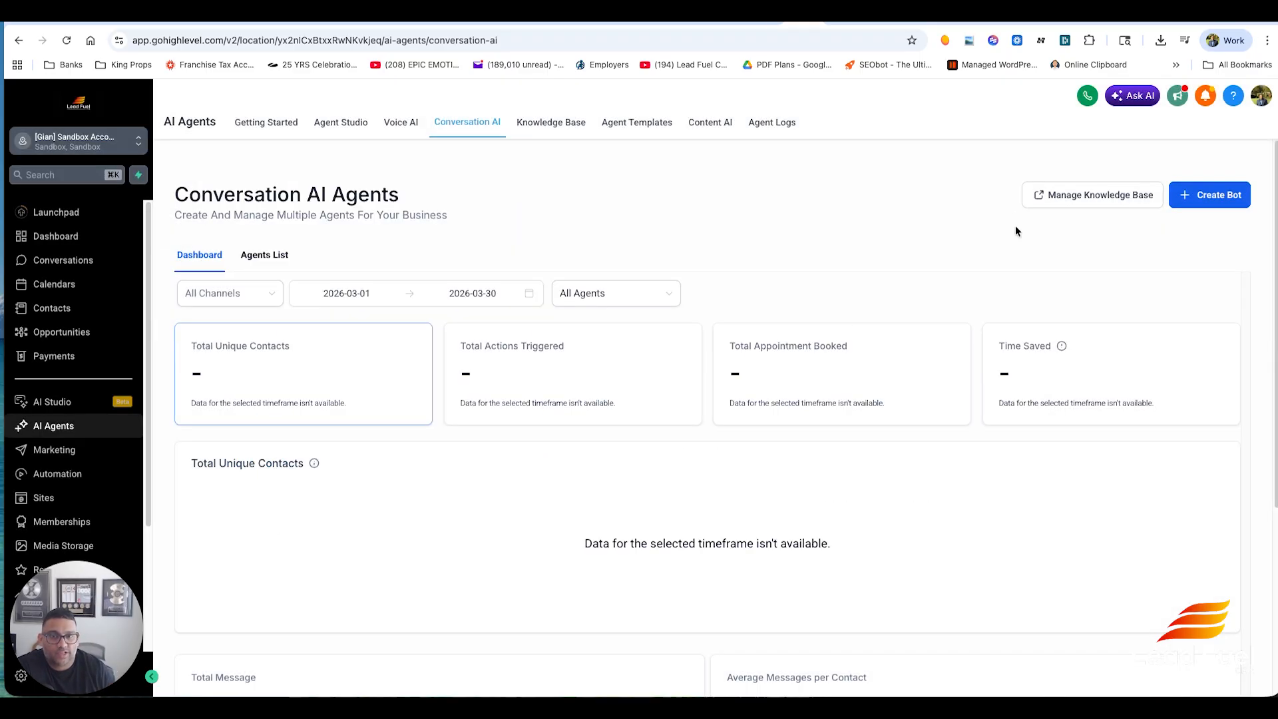
# - Edit the bot from the agents list, add Instagram and Facebook as supported channels, and save
pyautogui.click(274, 255)
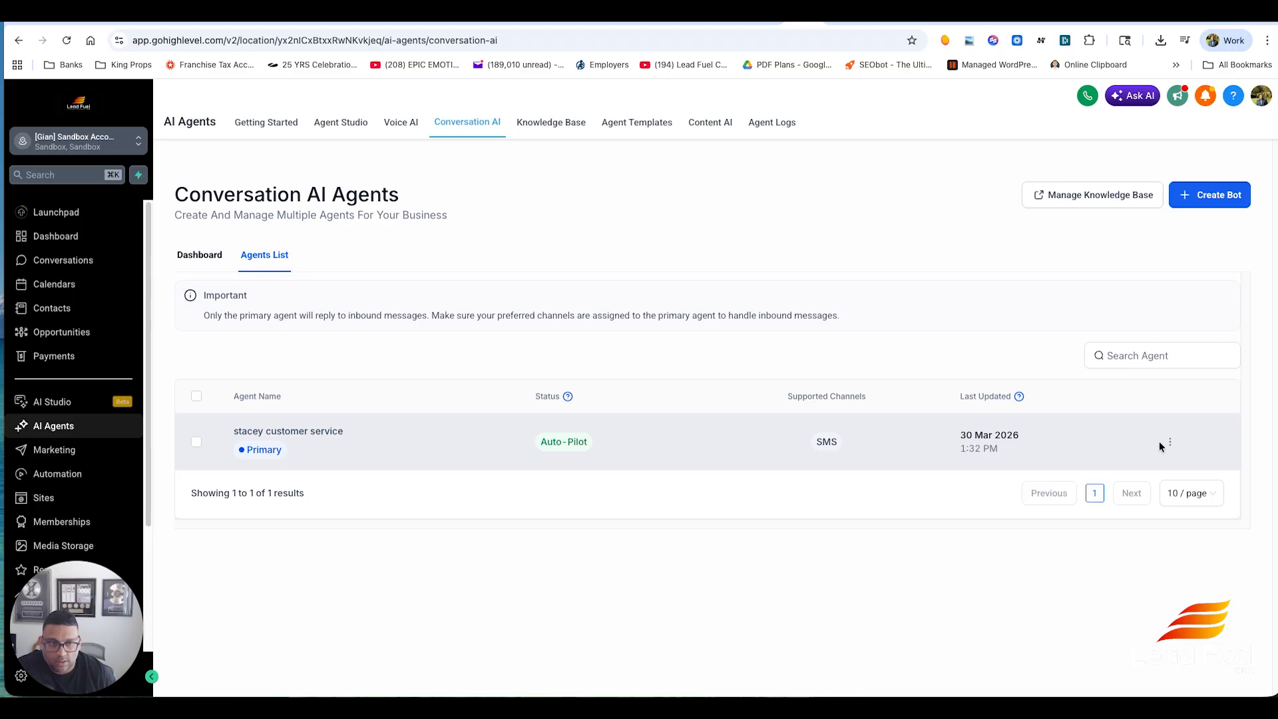
pyautogui.click(1172, 445)
pyautogui.click(1137, 278)
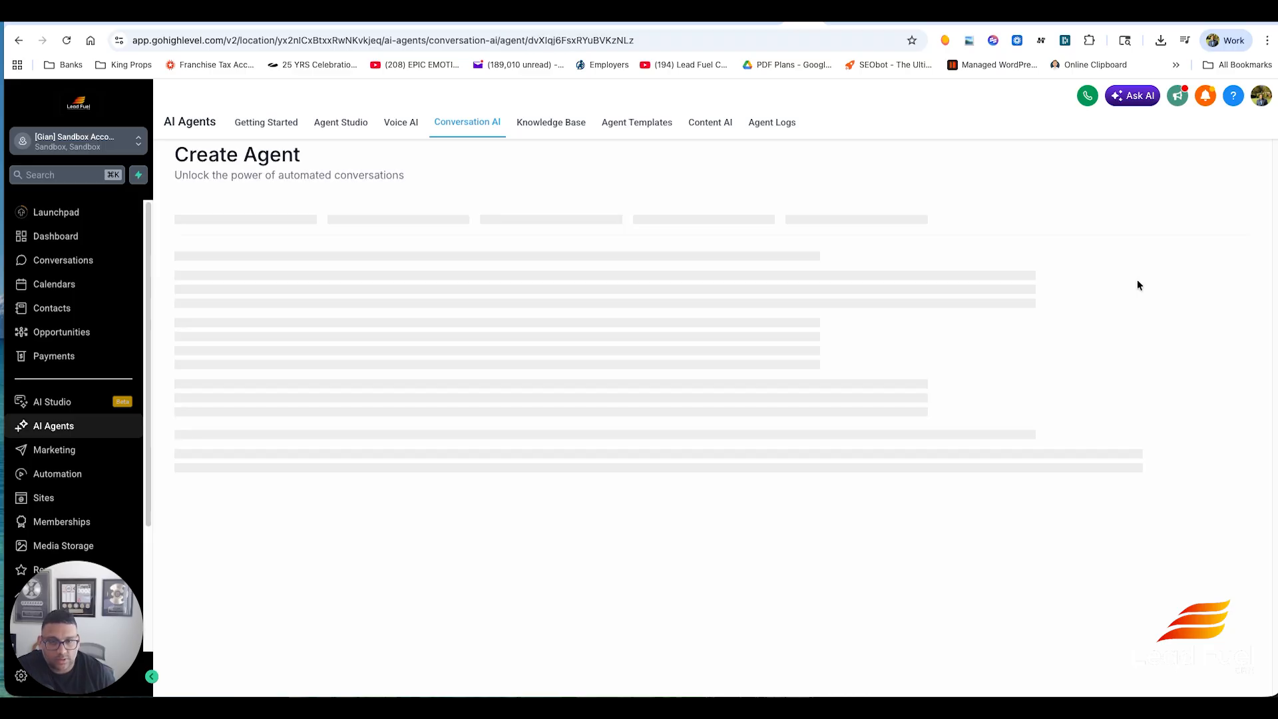
pyautogui.scroll(-2, 733, 366)
pyautogui.click(567, 422)
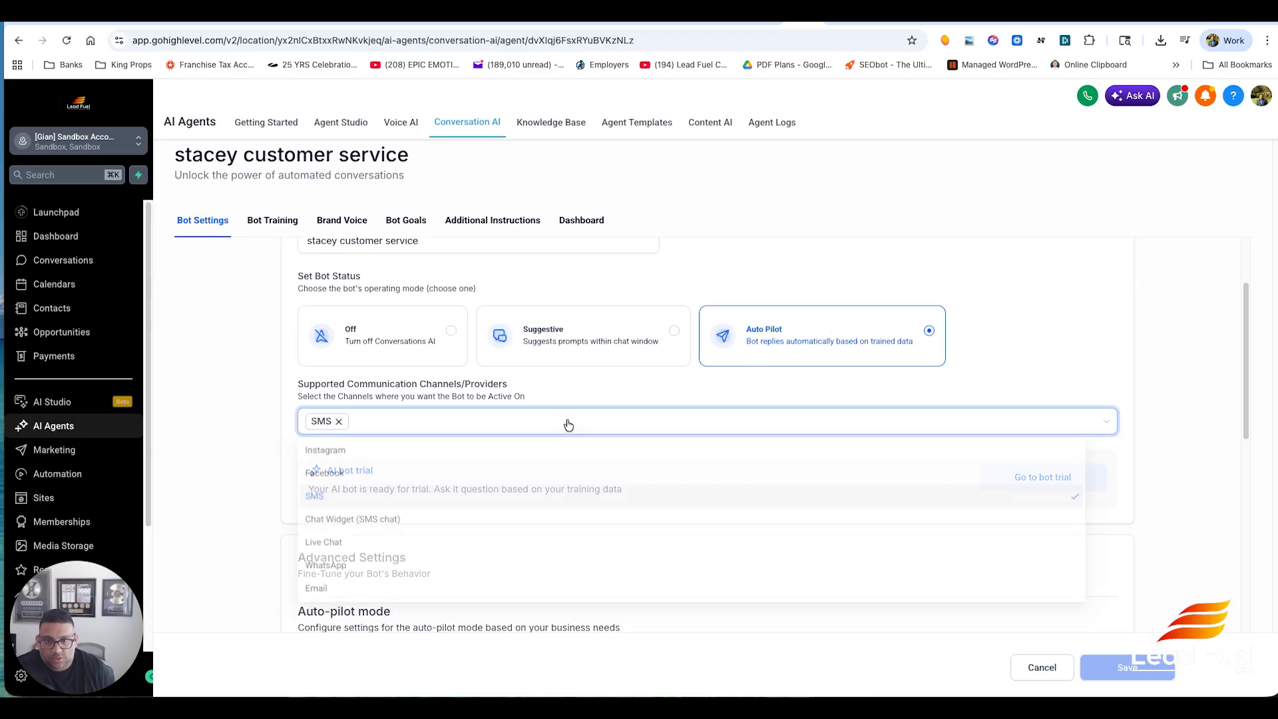
pyautogui.click(418, 452)
pyautogui.click(422, 478)
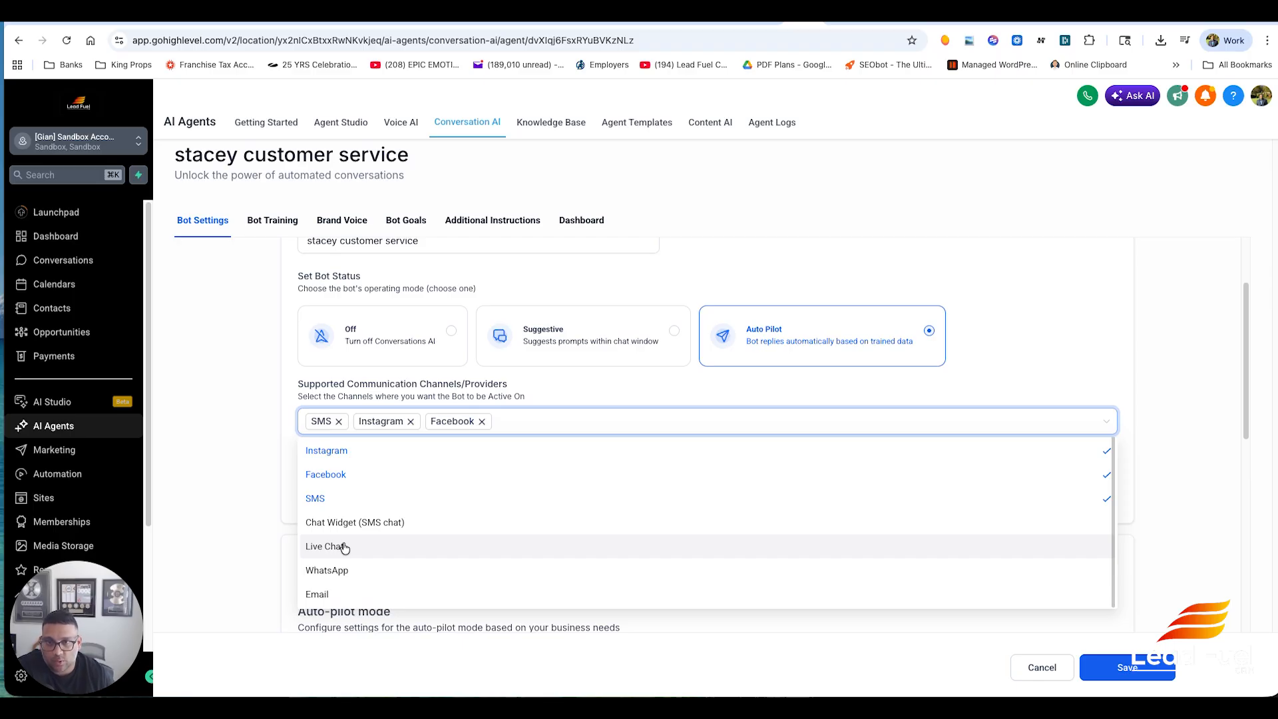
pyautogui.click(274, 370)
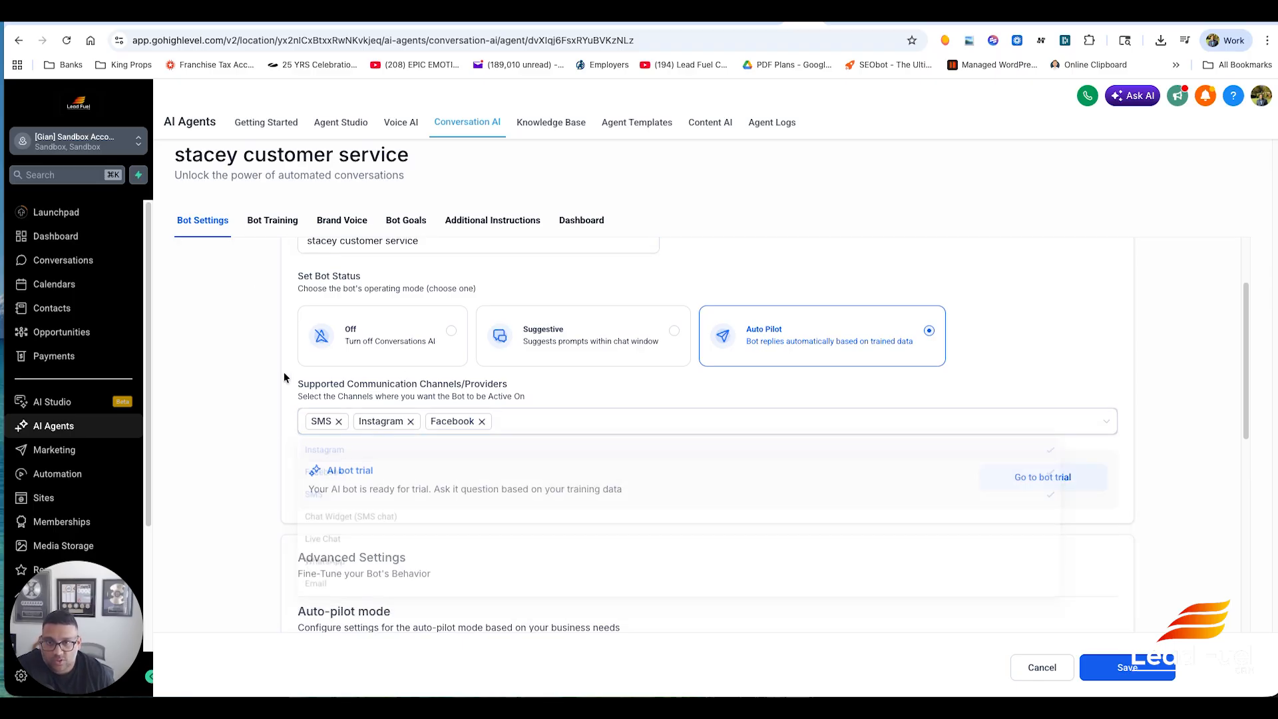
pyautogui.scroll(2, 549, 374)
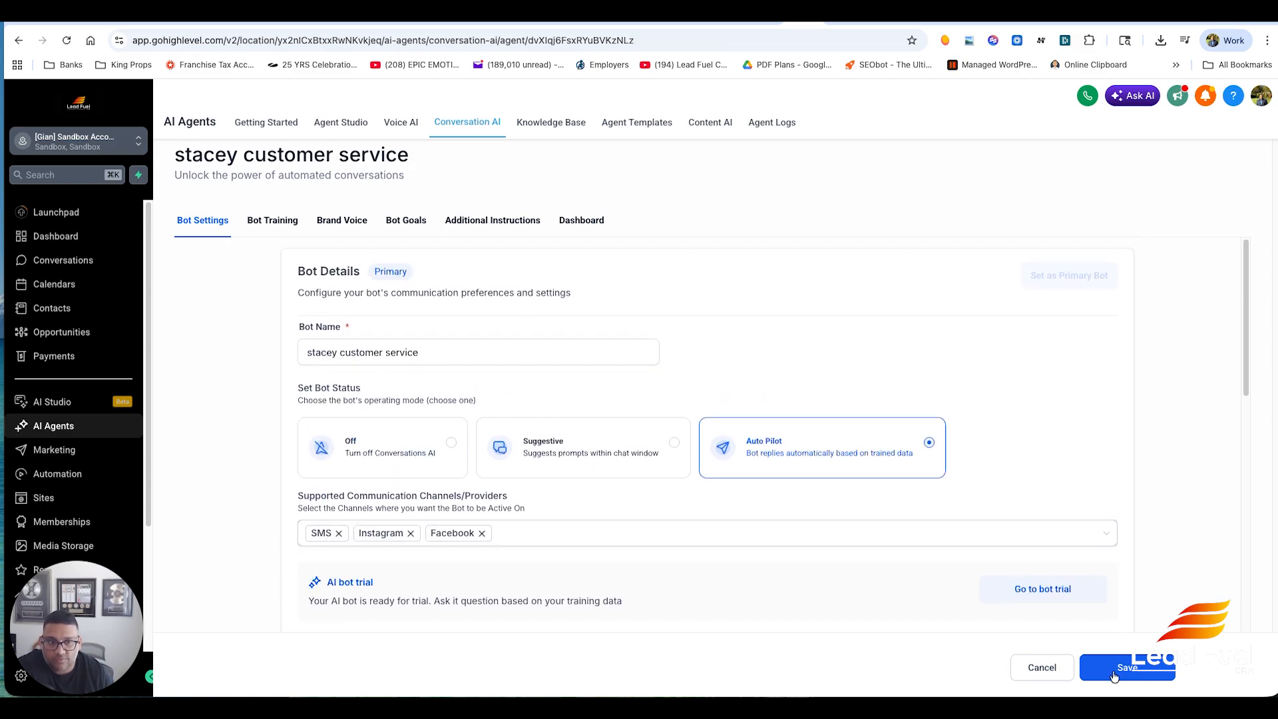
pyautogui.click(1173, 670)
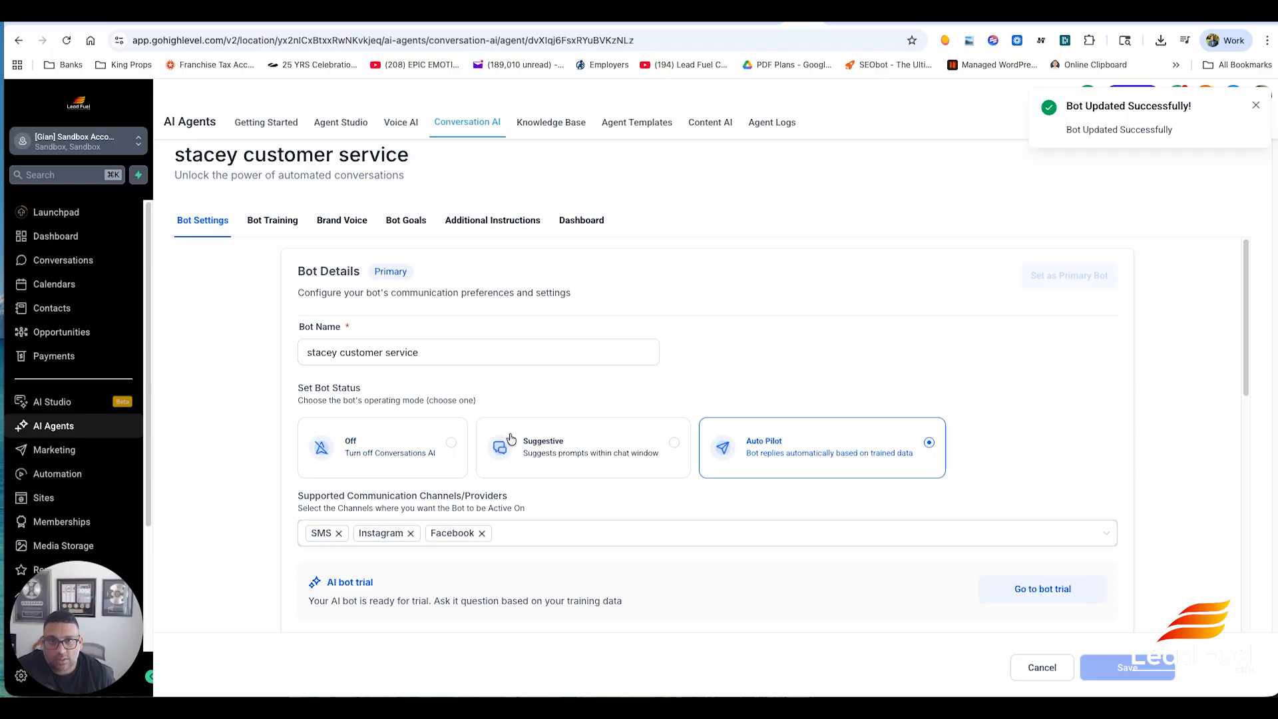
pyautogui.scroll(-4, 502, 378)
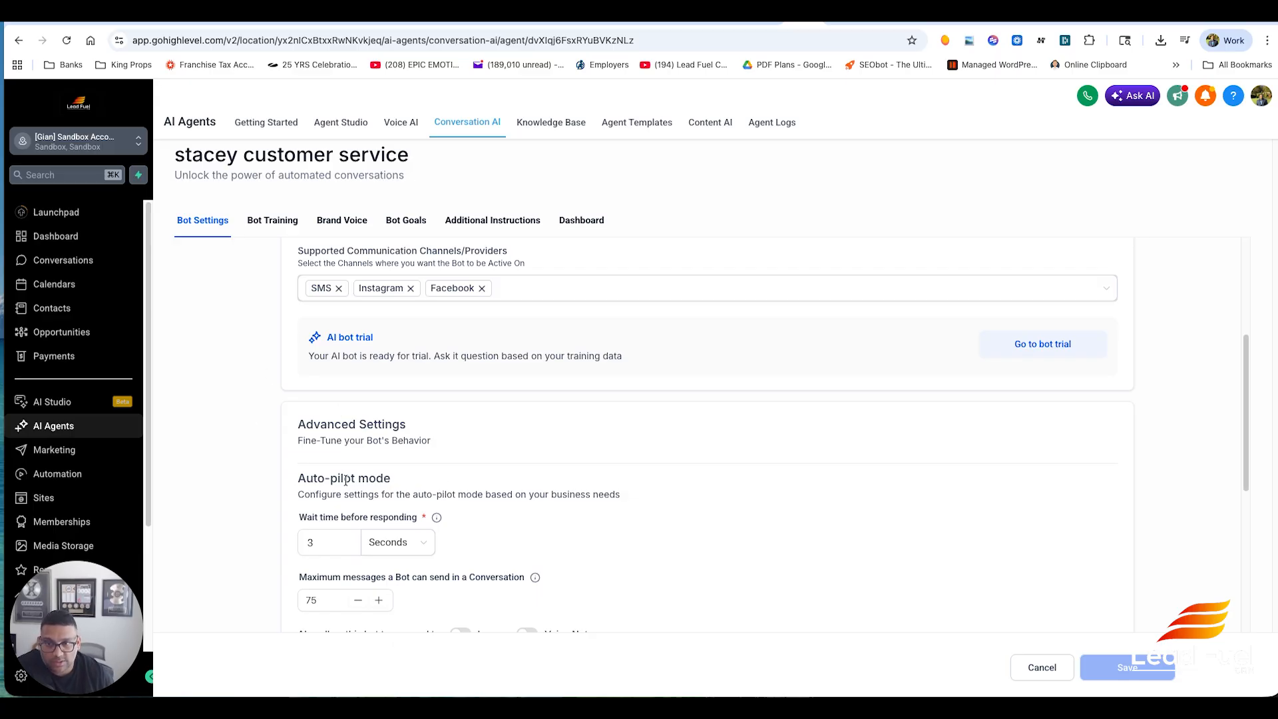
pyautogui.scroll(2, 331, 484)
pyautogui.scroll(2, 257, 456)
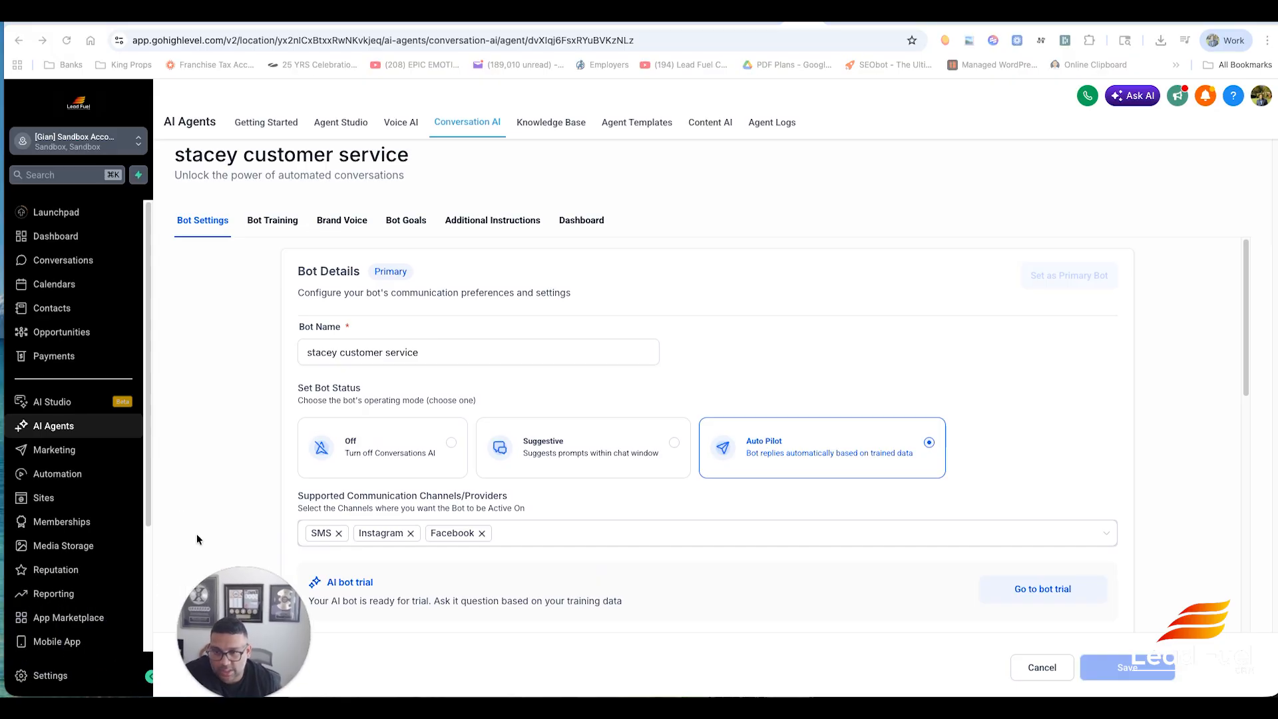
pyautogui.scroll(-3, 141, 599)
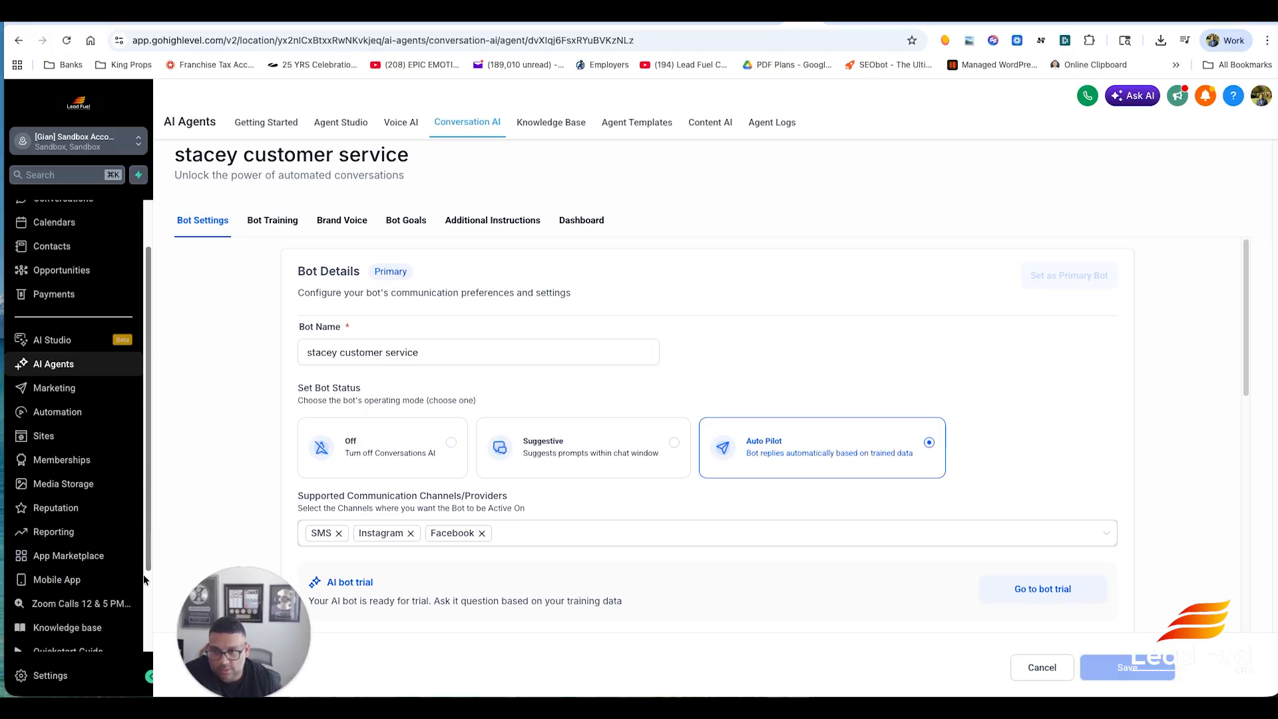
# - Open the Contact Us page and look through its support options
pyautogui.click(138, 629)
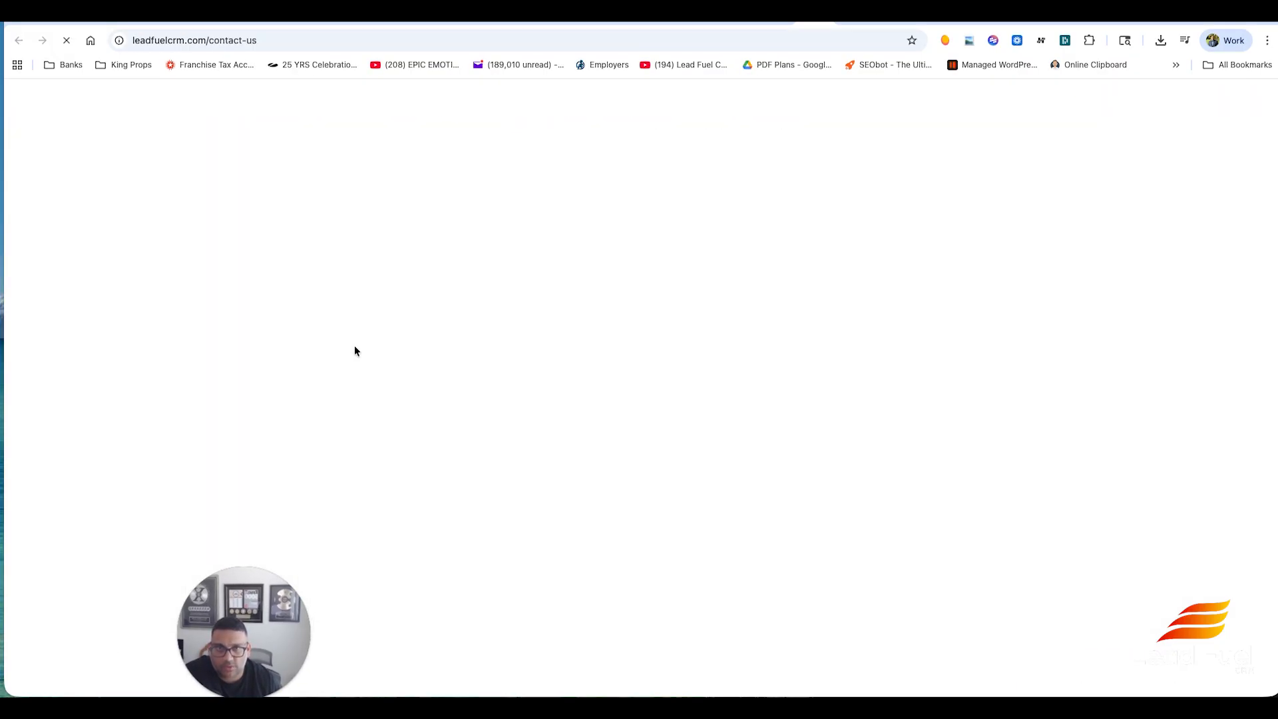
pyautogui.click(766, 24)
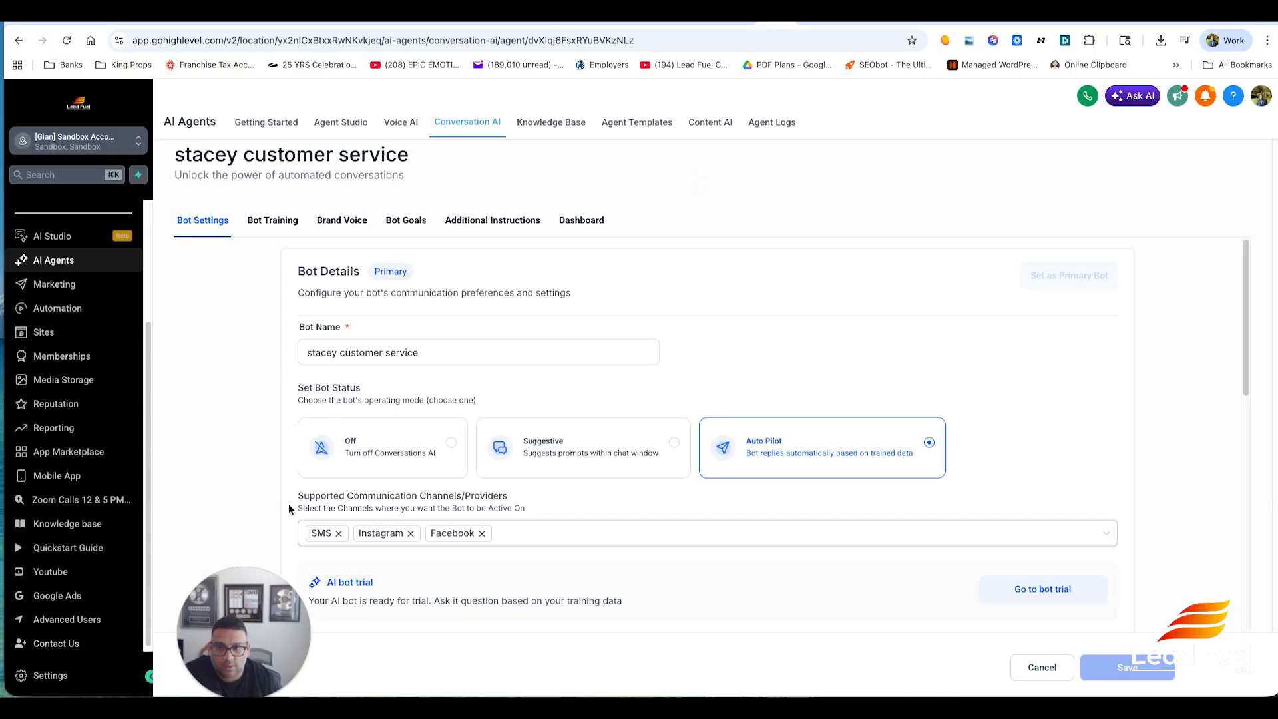
pyautogui.click(802, 24)
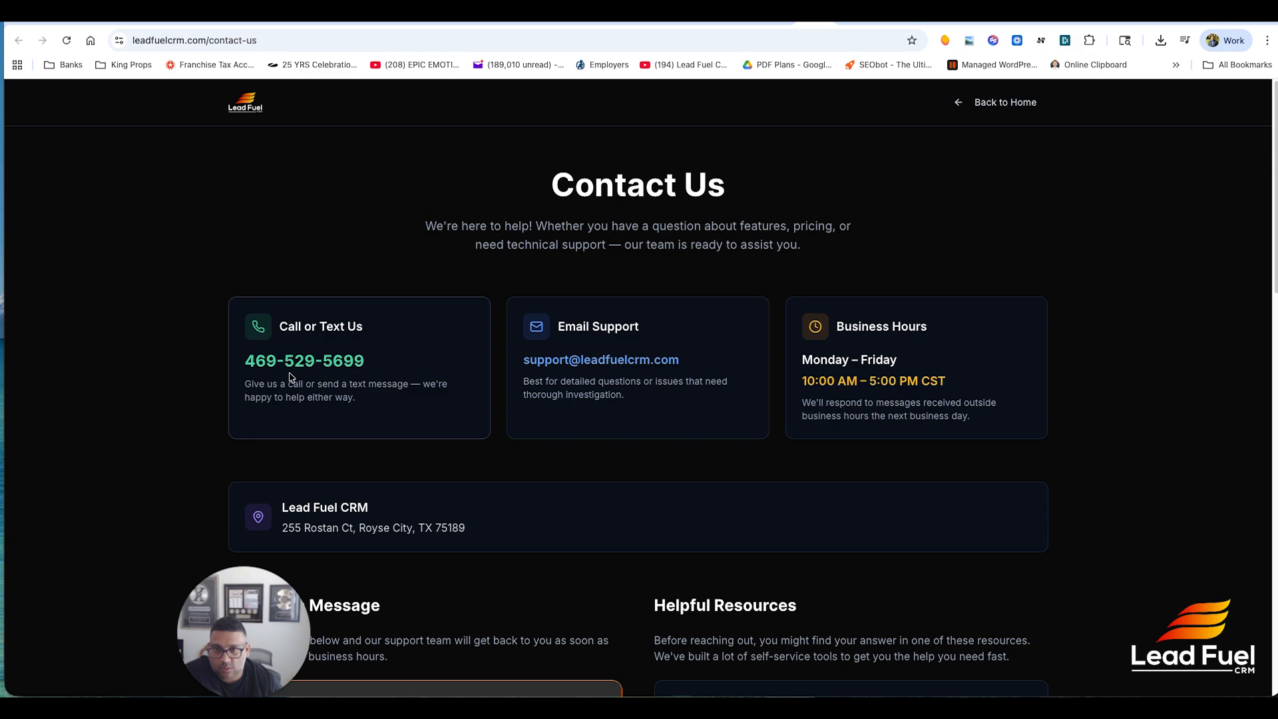
pyautogui.scroll(-5, 925, 410)
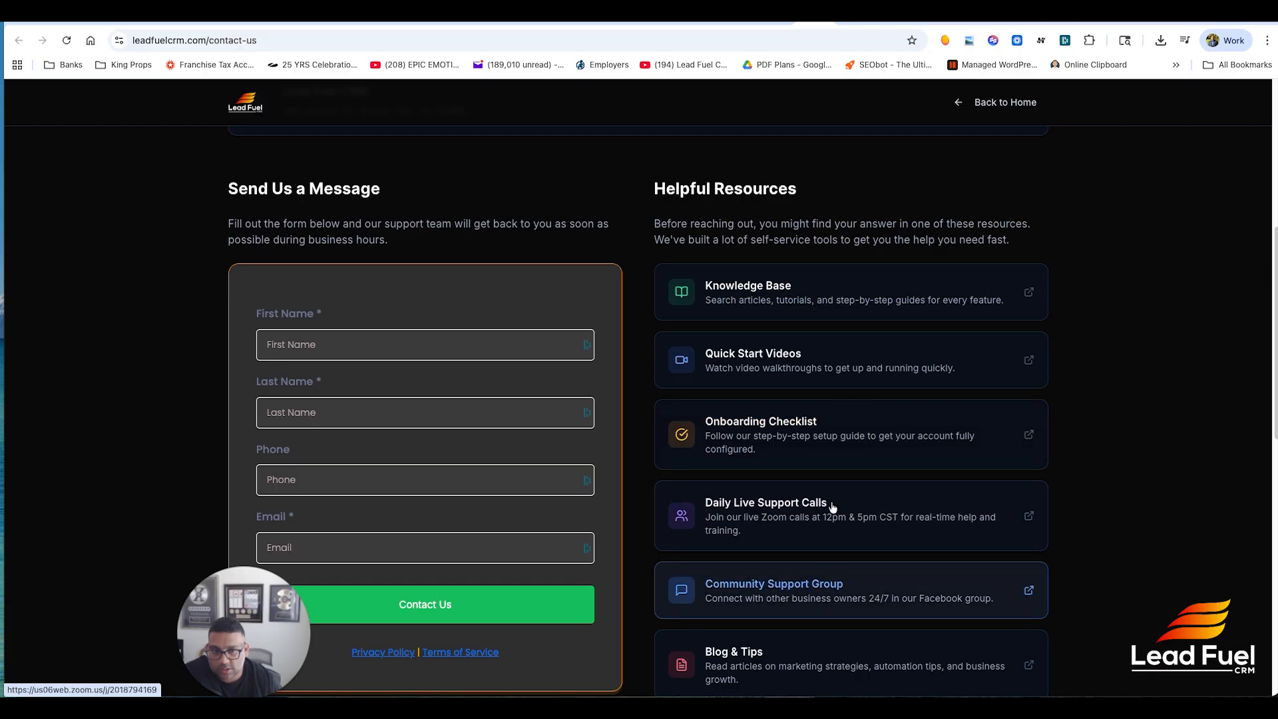
pyautogui.scroll(6, 826, 459)
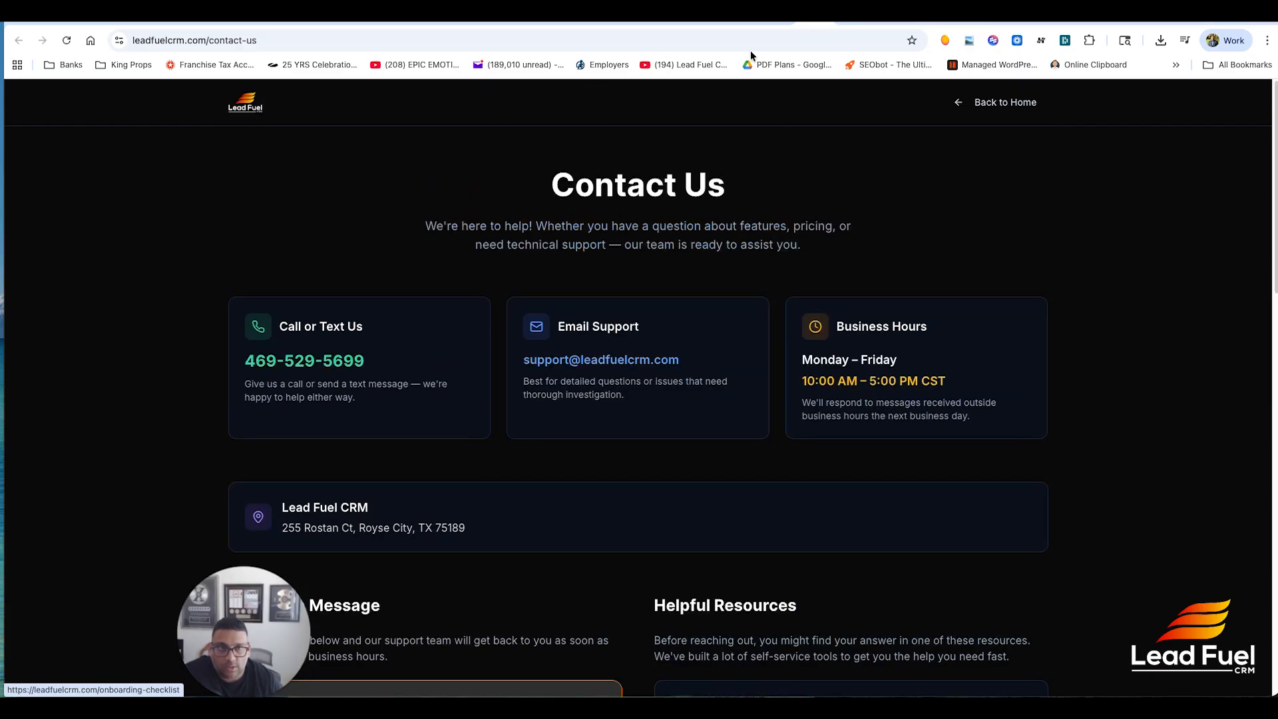
pyautogui.click(773, 21)
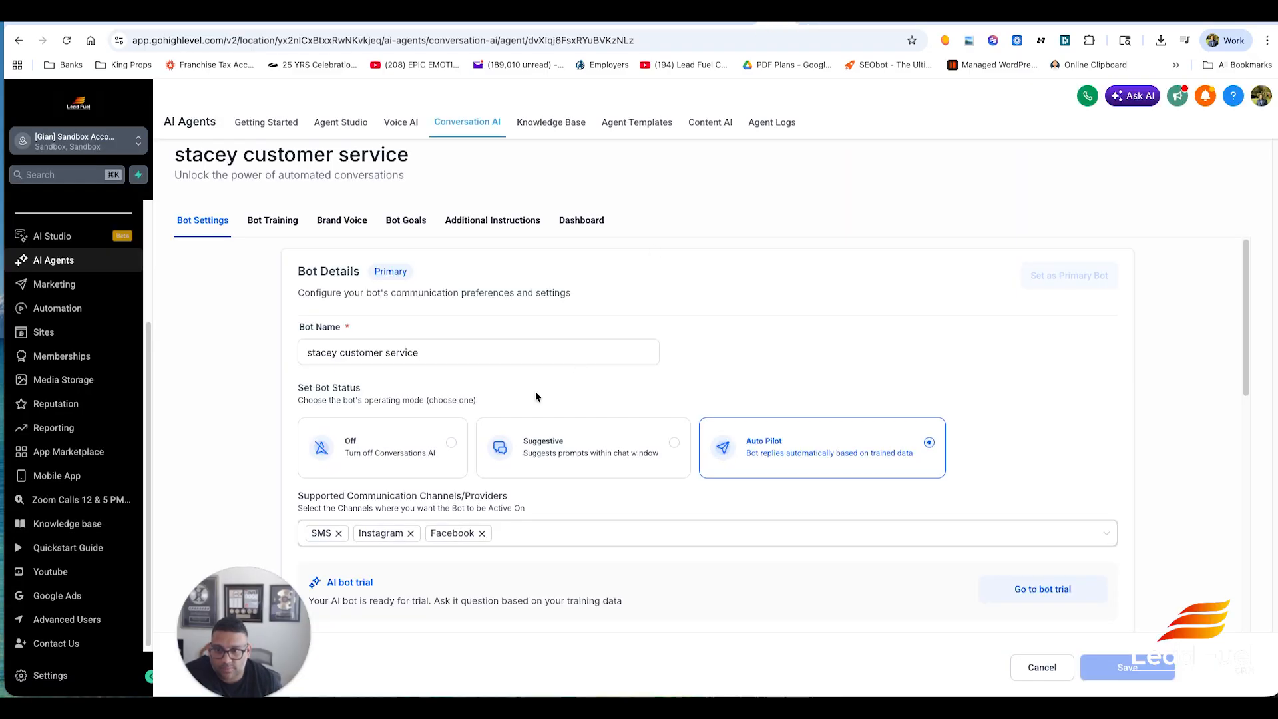